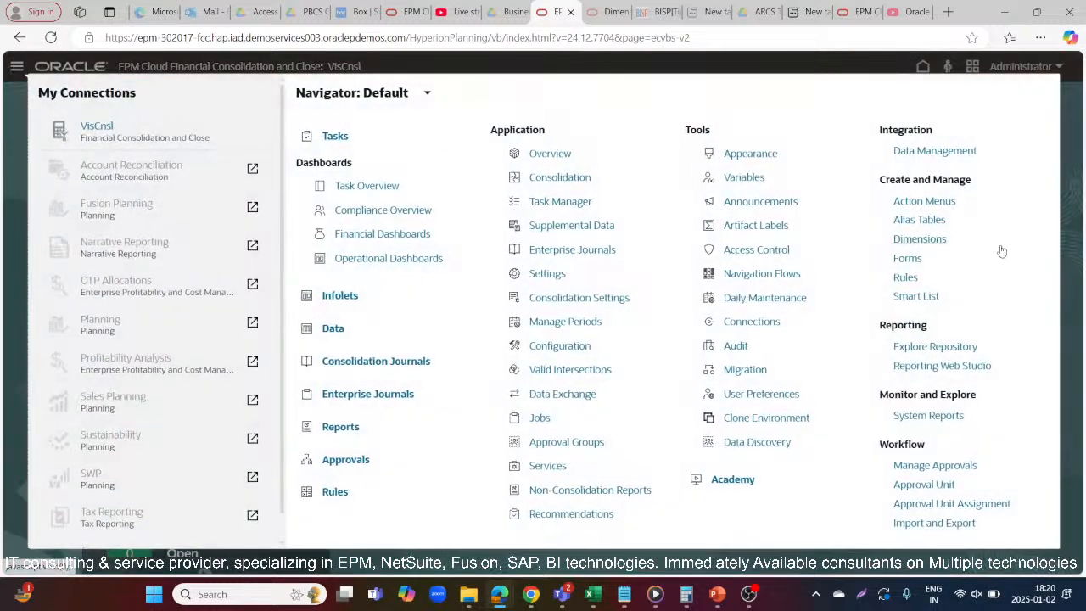
Open the Dimensions editor and search the Account dimension by both name and alias for "Operating Expenses"
{"action": "left_click", "coordinate": [921, 240]}
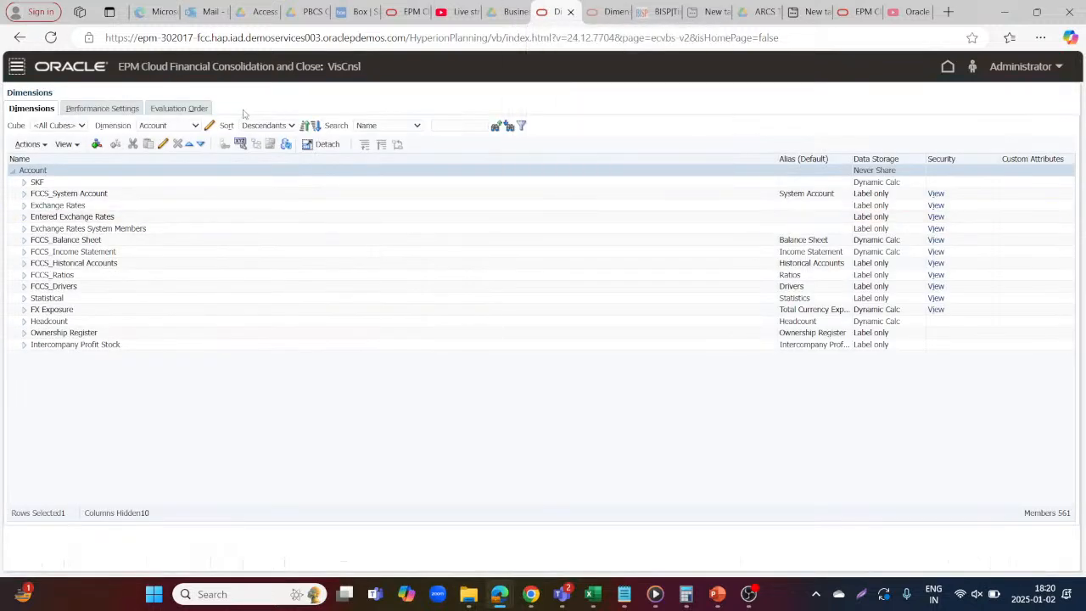
{"action": "left_click", "coordinate": [408, 125]}
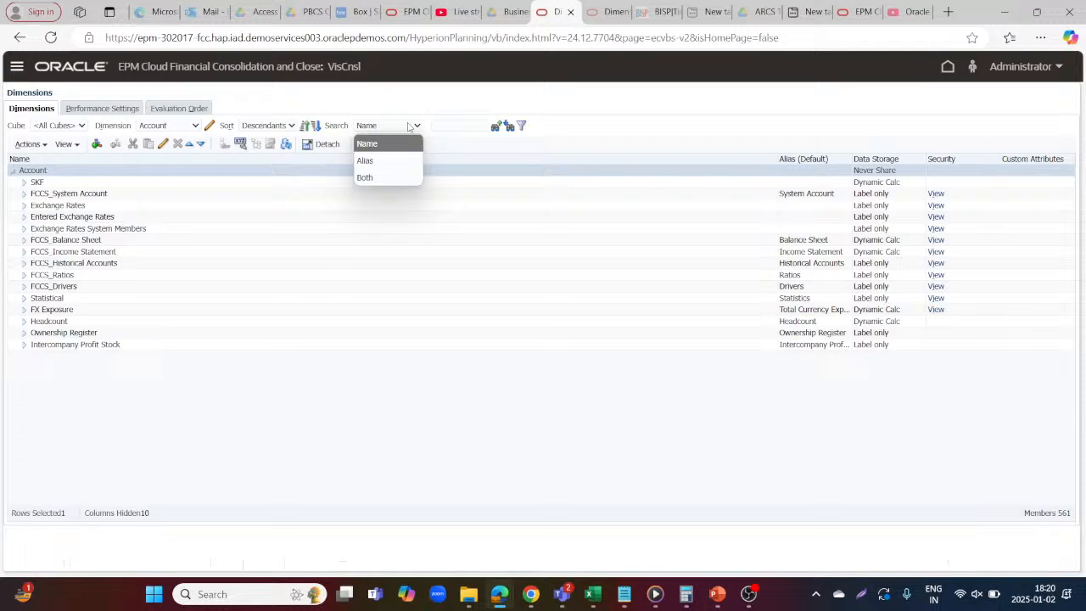
{"action": "left_click", "coordinate": [363, 178]}
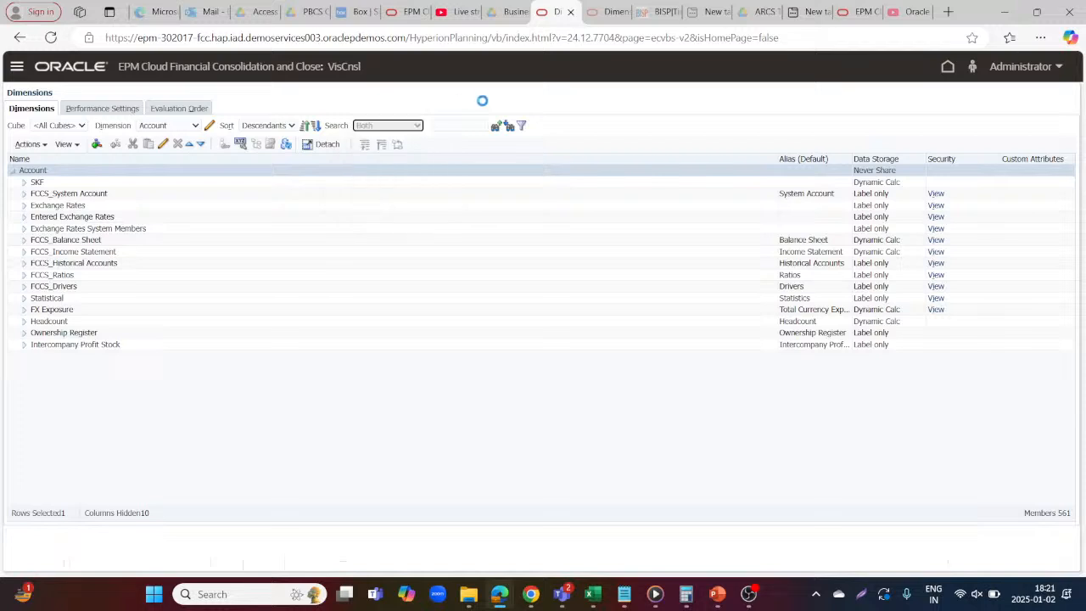
{"action": "left_click", "coordinate": [441, 124]}
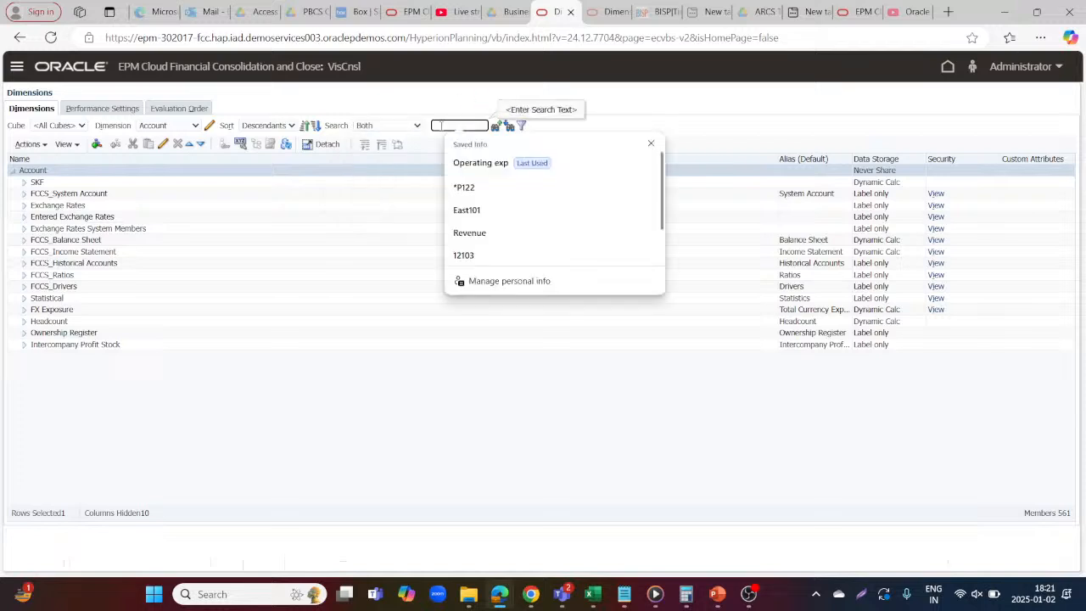
{"action": "type", "text": "Ope"}
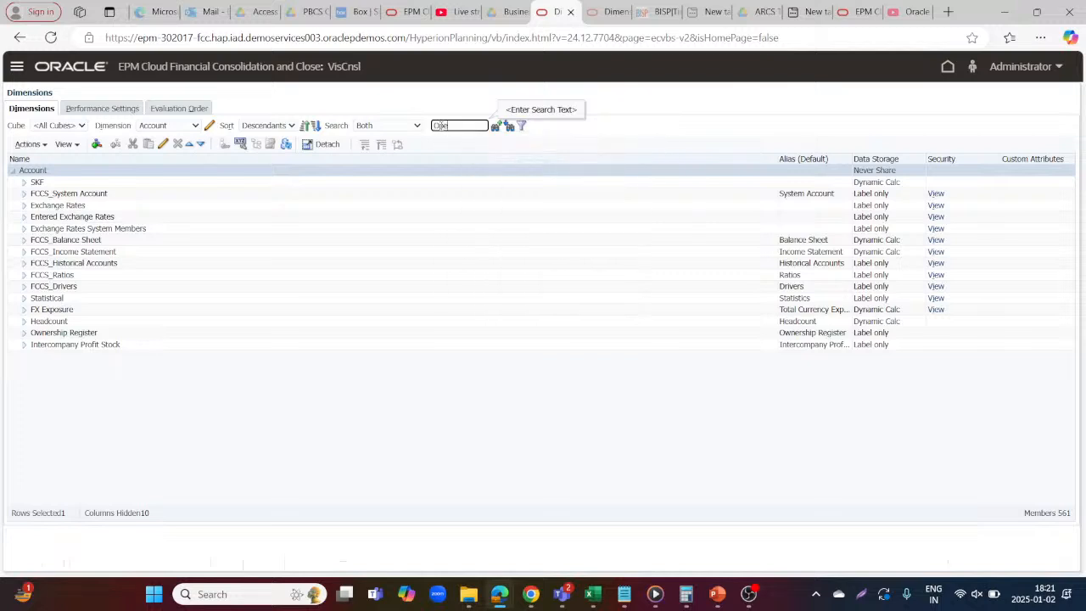
{"action": "type", "text": "rating Expenses"}
{"action": "left_click", "coordinate": [508, 127]}
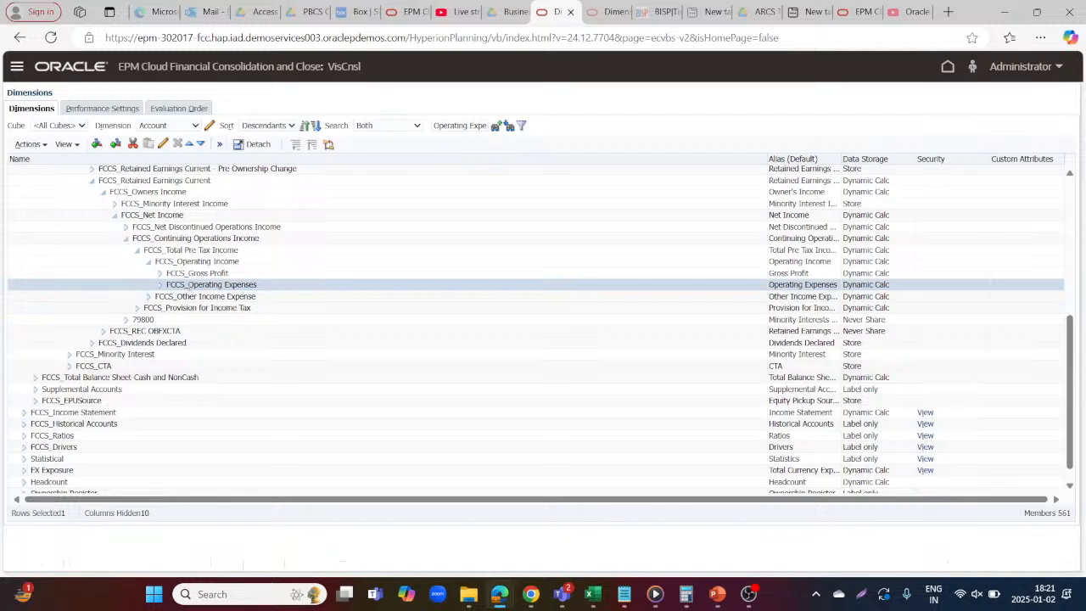
Expand FCCS_Operating Expenses and examine its child accounts, including Service Fees and the members under 60100
{"action": "left_click", "coordinate": [159, 285]}
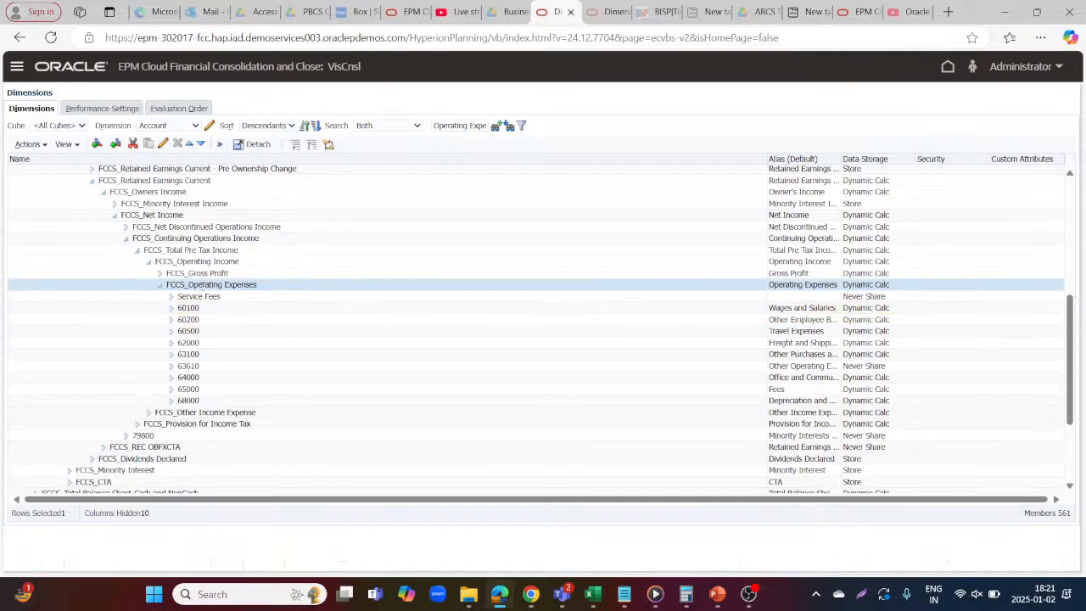
{"action": "left_click", "coordinate": [172, 308]}
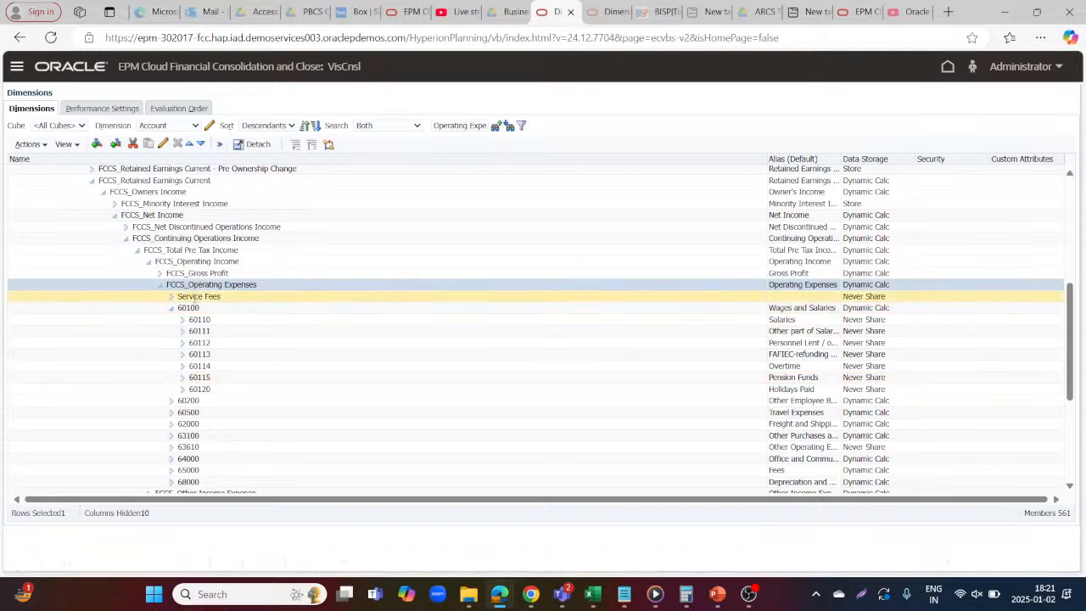
{"action": "left_click", "coordinate": [170, 308]}
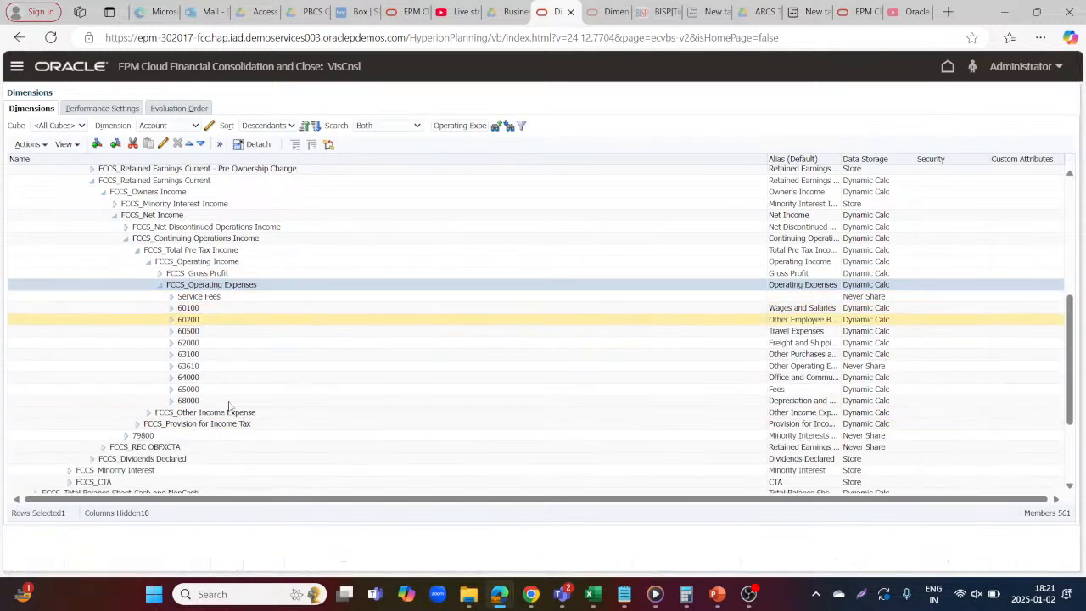
{"action": "left_click", "coordinate": [226, 299]}
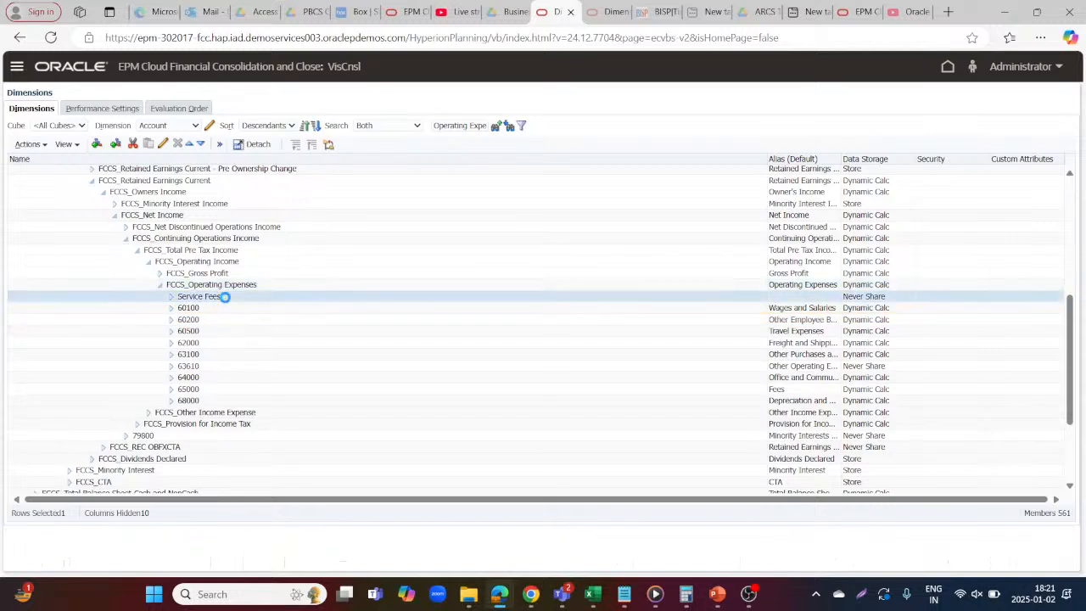
{"action": "left_click_drag", "start_coordinate": [213, 301], "coordinate": [212, 305]}
{"action": "left_click", "coordinate": [206, 310]}
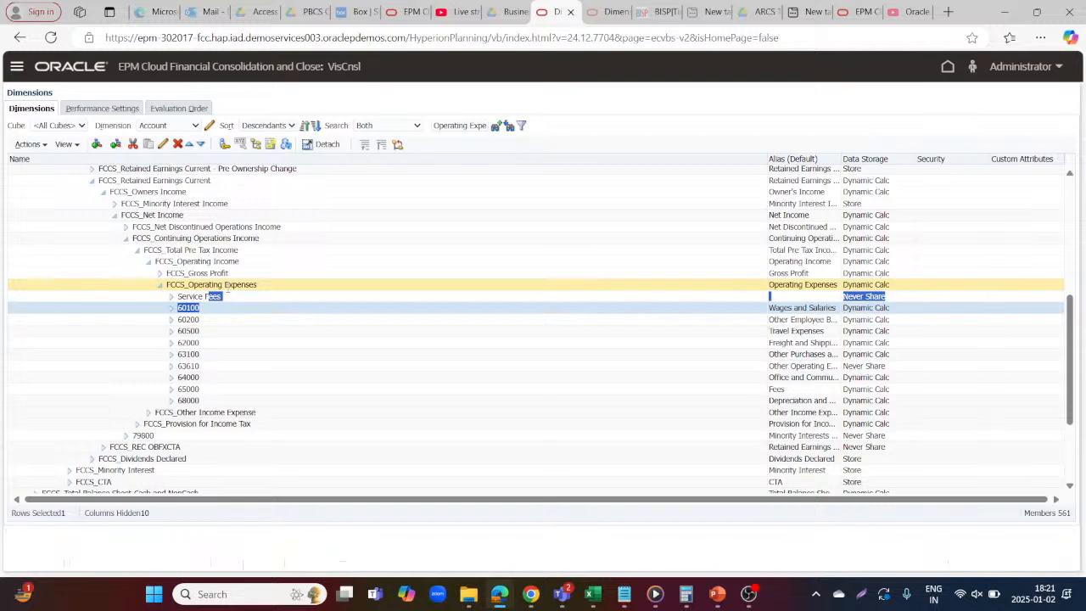
Display the members of the Scenario dimension
{"action": "left_click", "coordinate": [194, 125]}
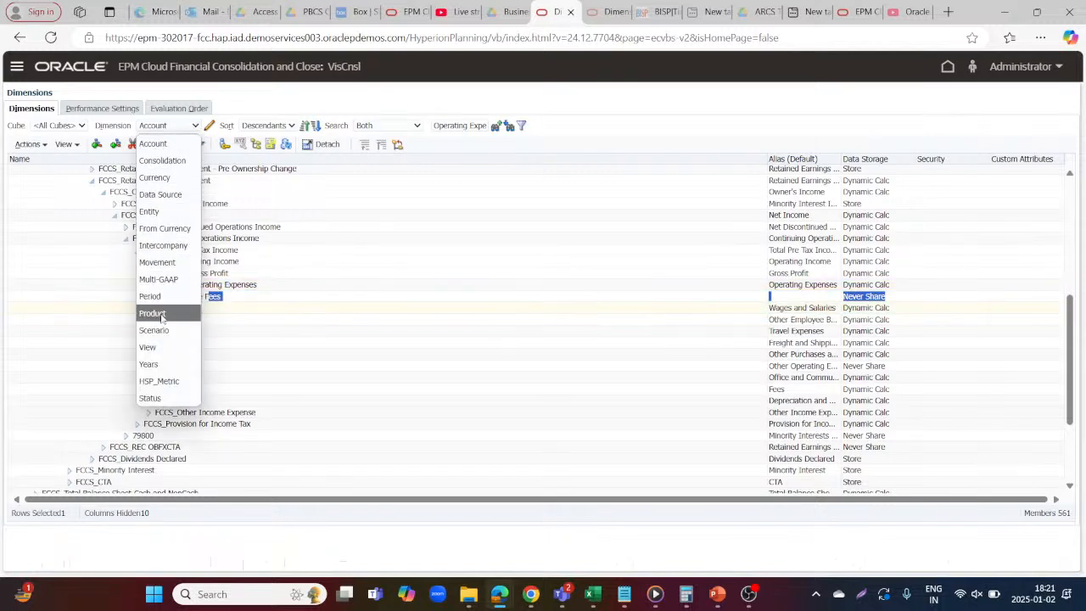
{"action": "left_click", "coordinate": [155, 329]}
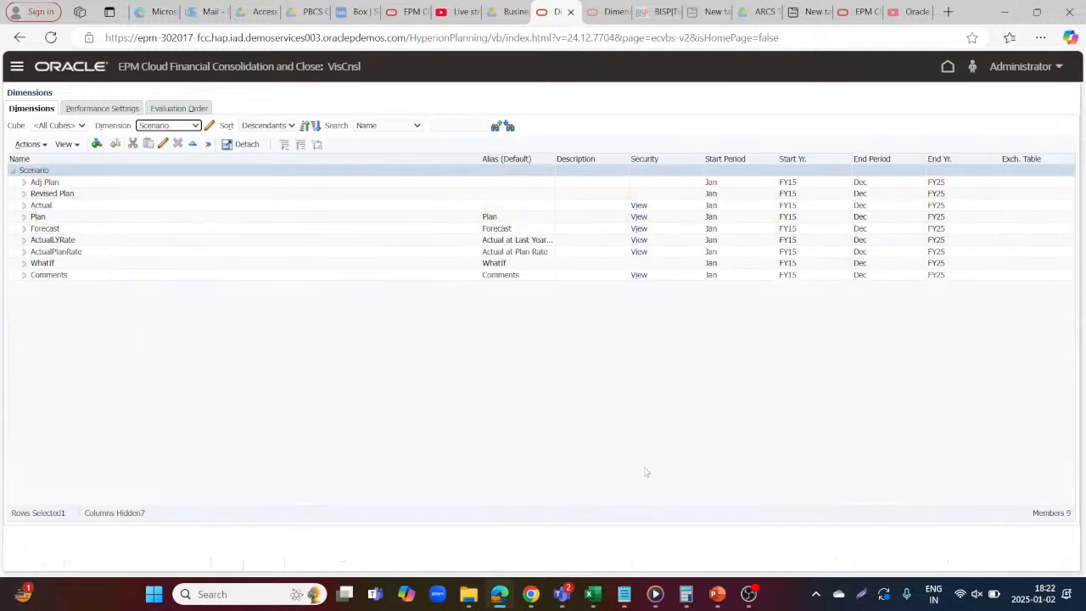
Switch to the fccs topics workbook in Excel and add a blank worksheet
{"action": "mouse_move", "coordinate": [589, 598]}
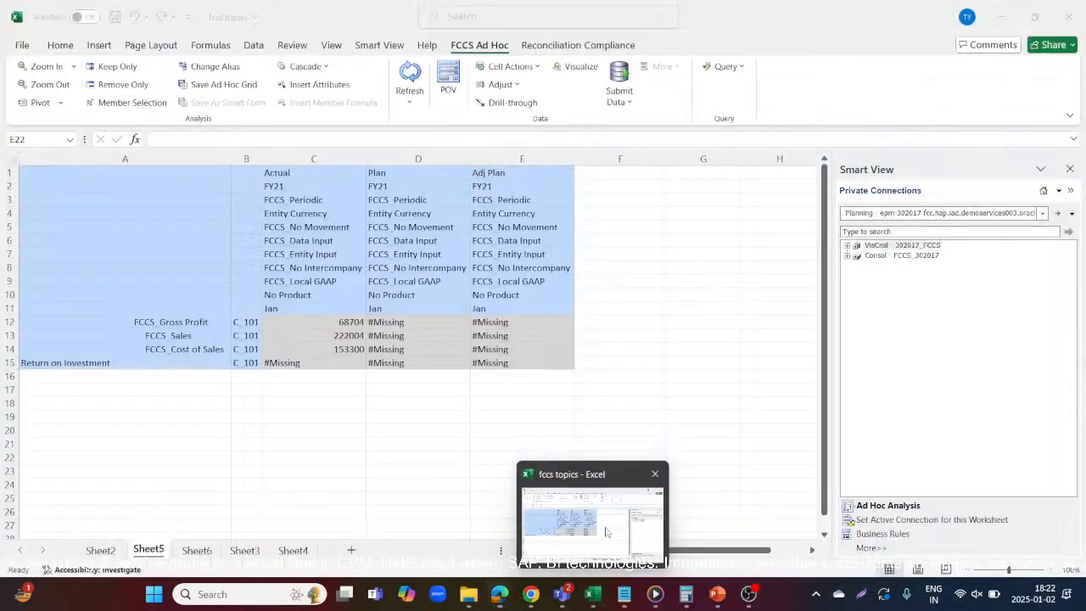
{"action": "left_click", "coordinate": [606, 531]}
{"action": "left_click_drag", "start_coordinate": [605, 525], "coordinate": [339, 525]}
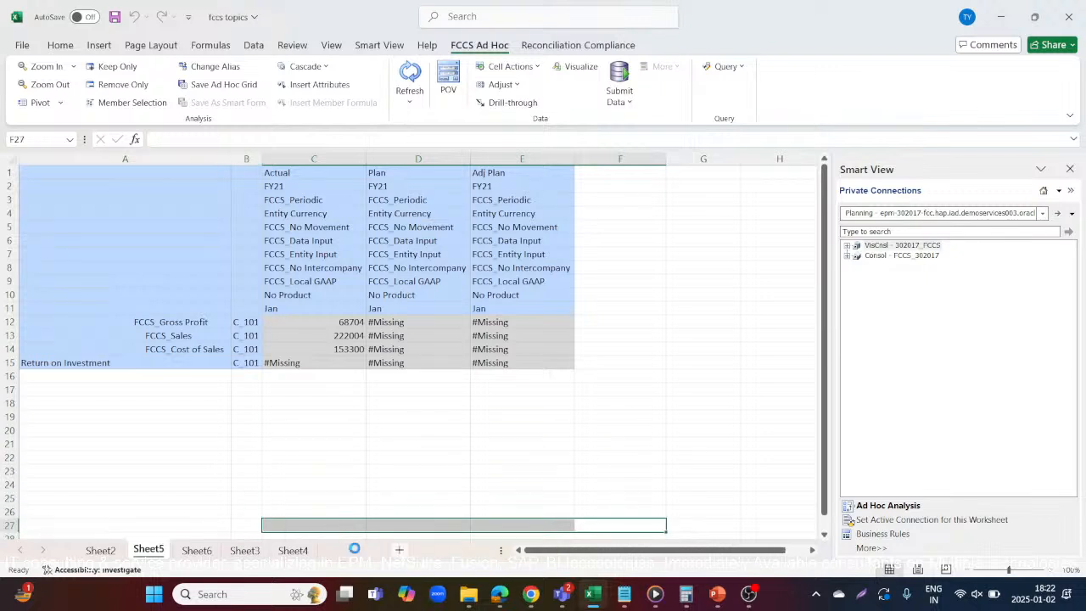
{"action": "left_click", "coordinate": [355, 549]}
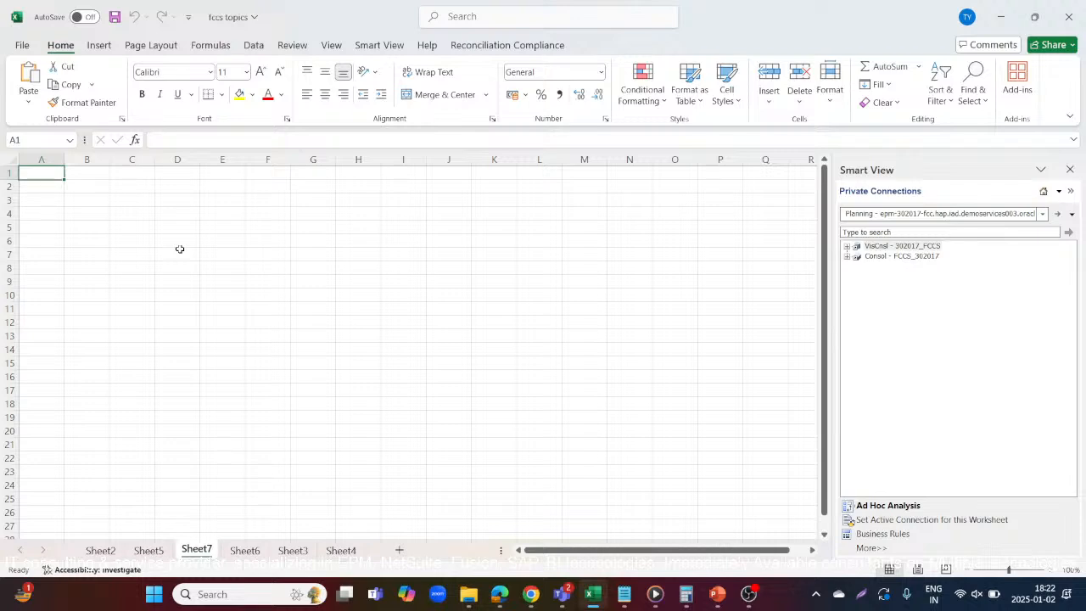
Enter the scenario headings "revised plan", "Plan" and "Adj Plan" in cells A1 to C1, checking the names against the Scenario dimension
{"action": "key", "text": "alt+Tab"}
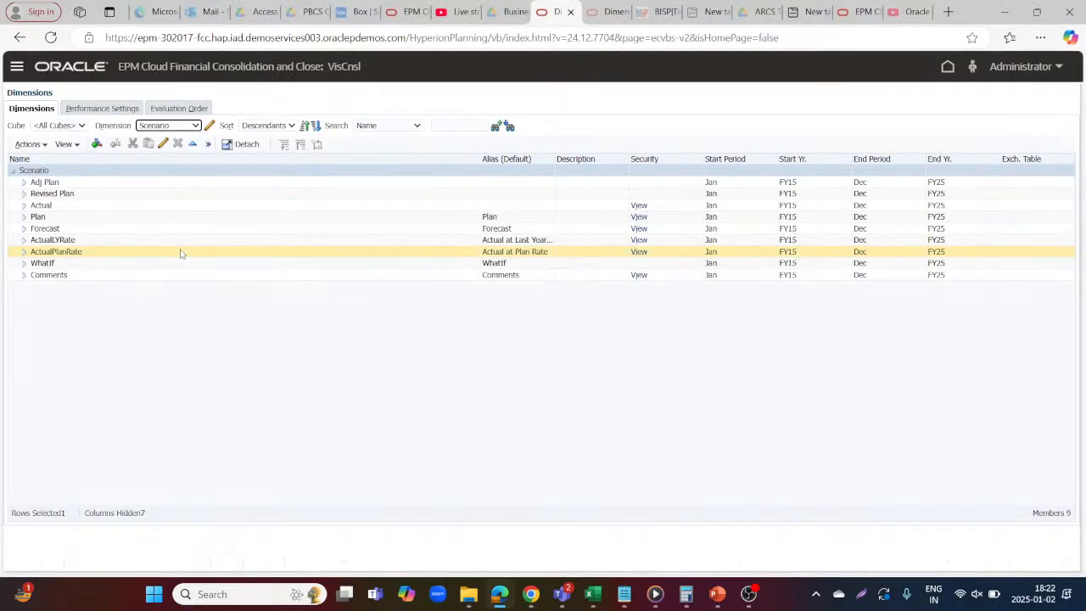
{"action": "key", "text": "alt+Tab"}
{"action": "type", "text": "revi"}
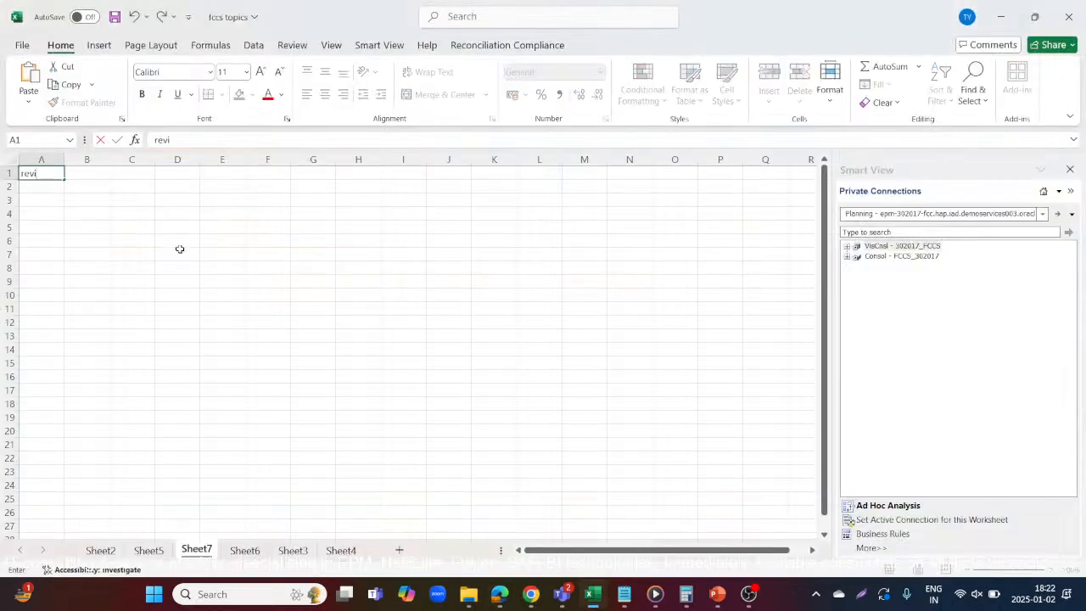
{"action": "type", "text": "sed plan"}
{"action": "key", "text": "Tab"}
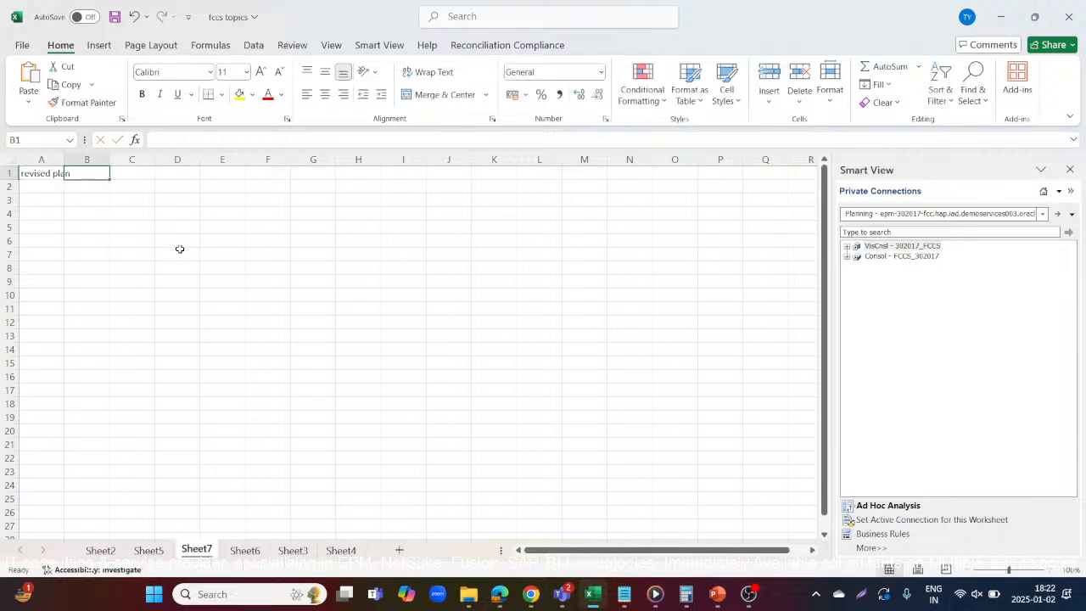
{"action": "type", "text": "Plan"}
{"action": "key", "text": "Tab"}
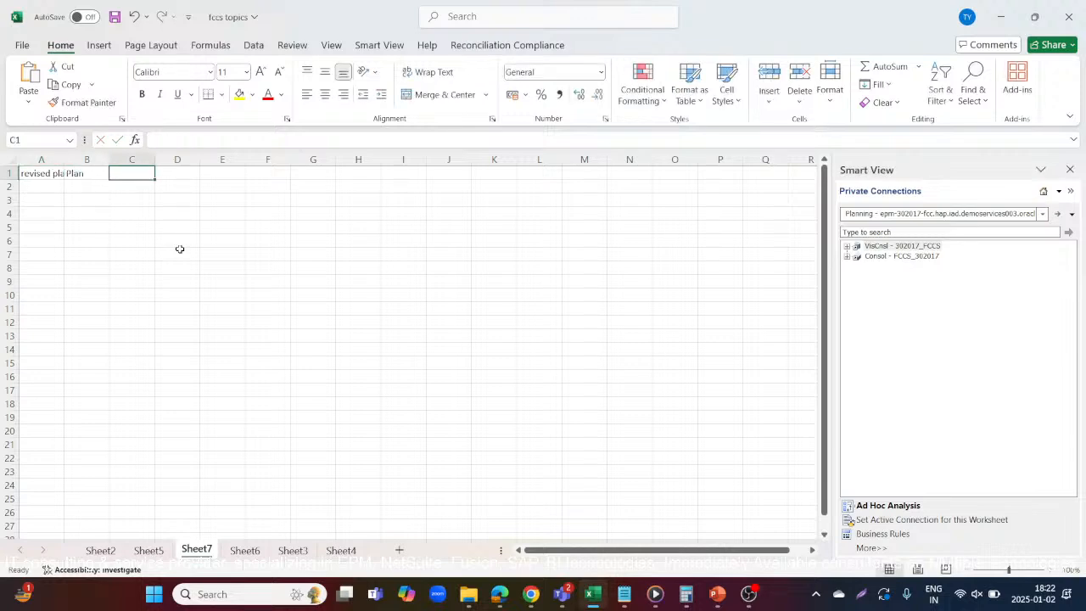
{"action": "key", "text": "alt+Tab"}
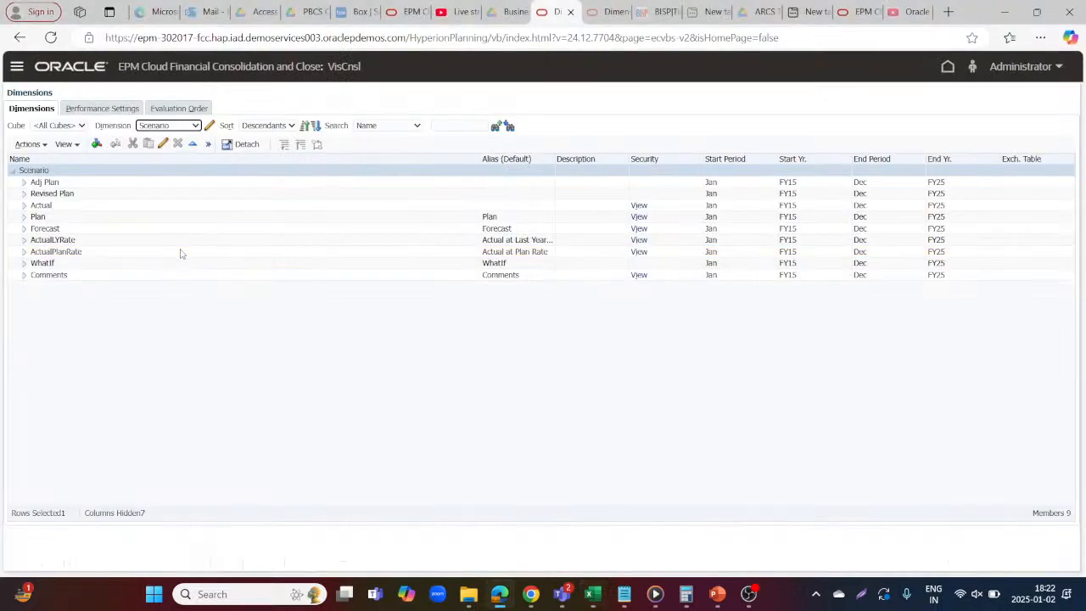
{"action": "key", "text": "alt+Tab"}
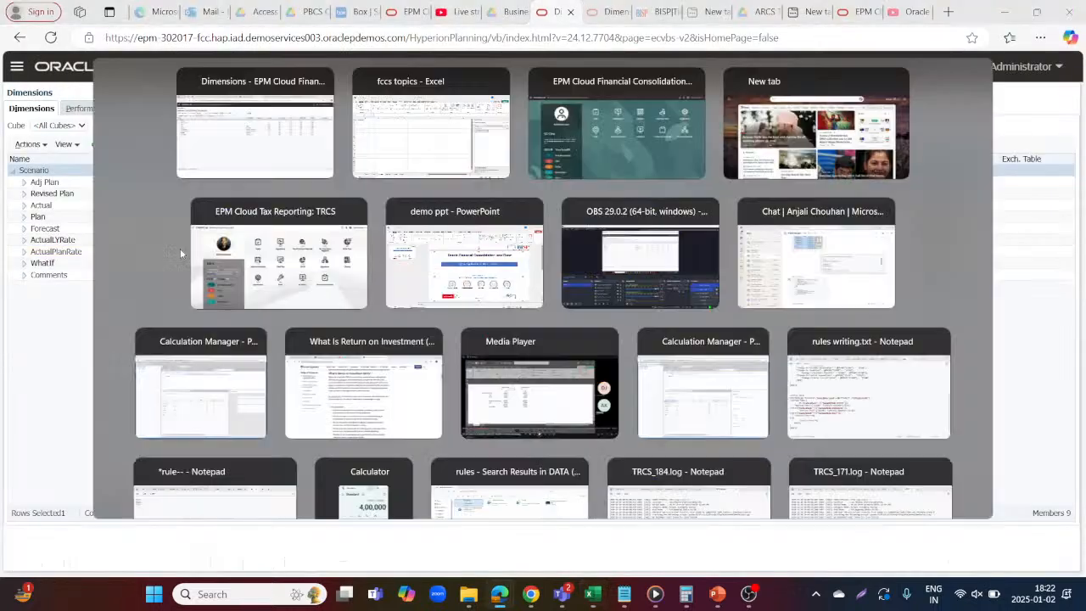
{"action": "type", "text": "Adj"}
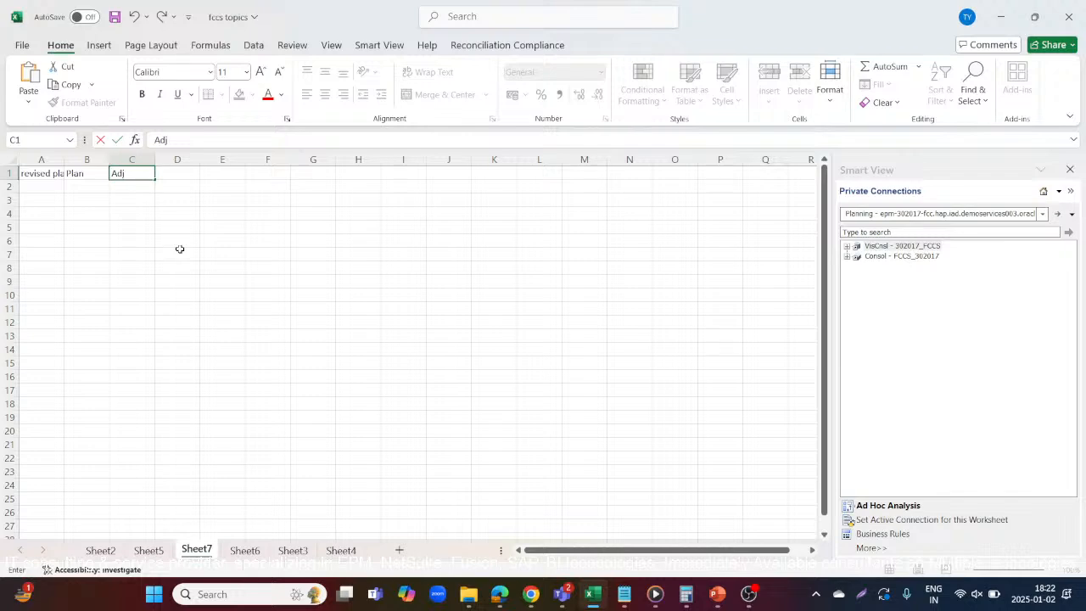
{"action": "type", "text": " Plan"}
{"action": "left_click", "coordinate": [97, 228]}
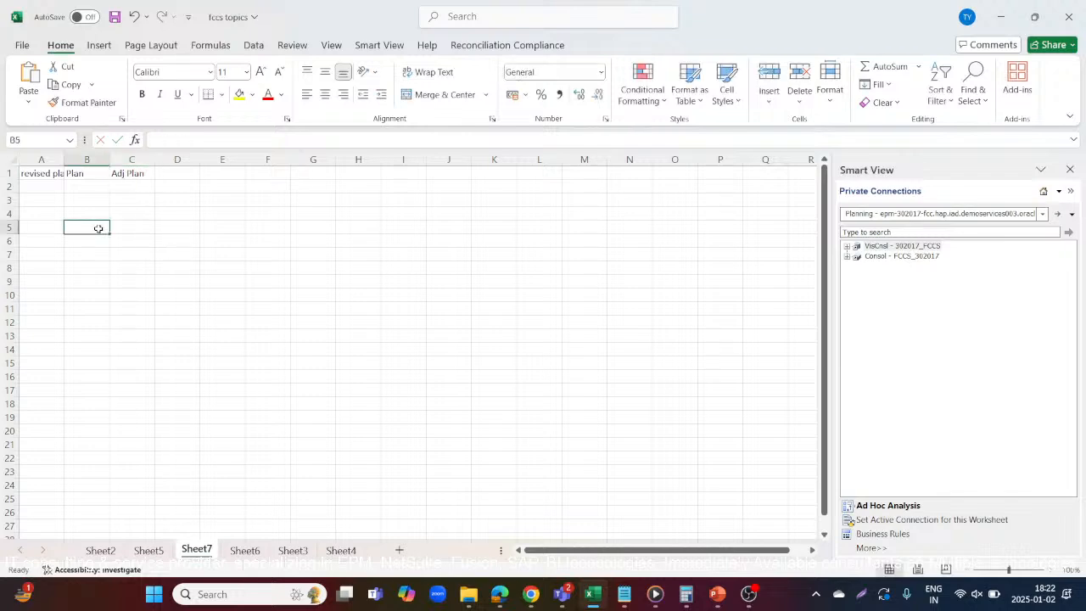
{"action": "left_click", "coordinate": [86, 176]}
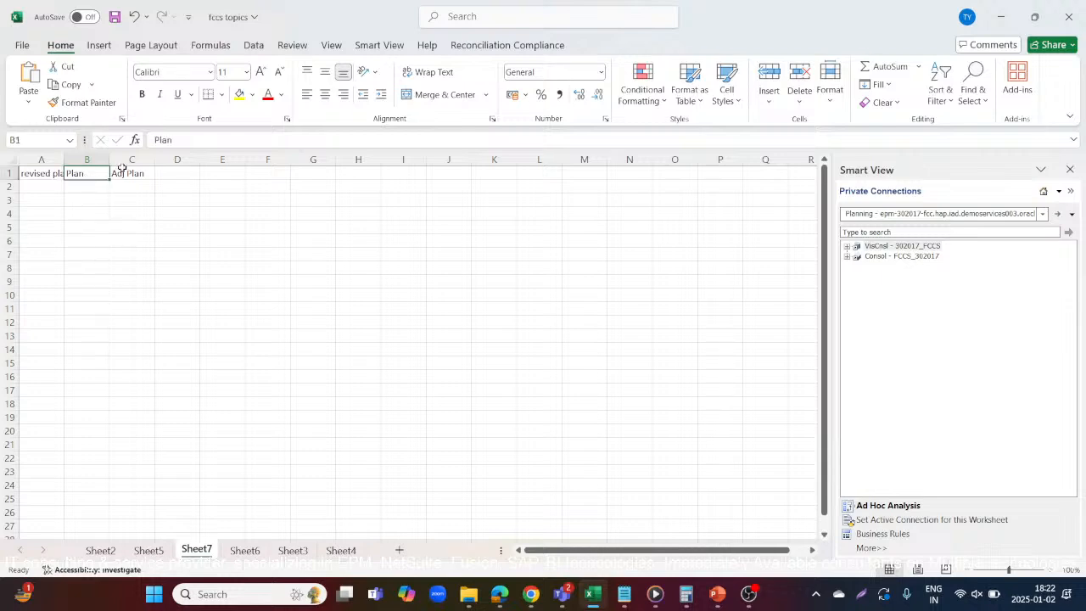
{"action": "left_click", "coordinate": [119, 172]}
{"action": "left_click", "coordinate": [34, 170]}
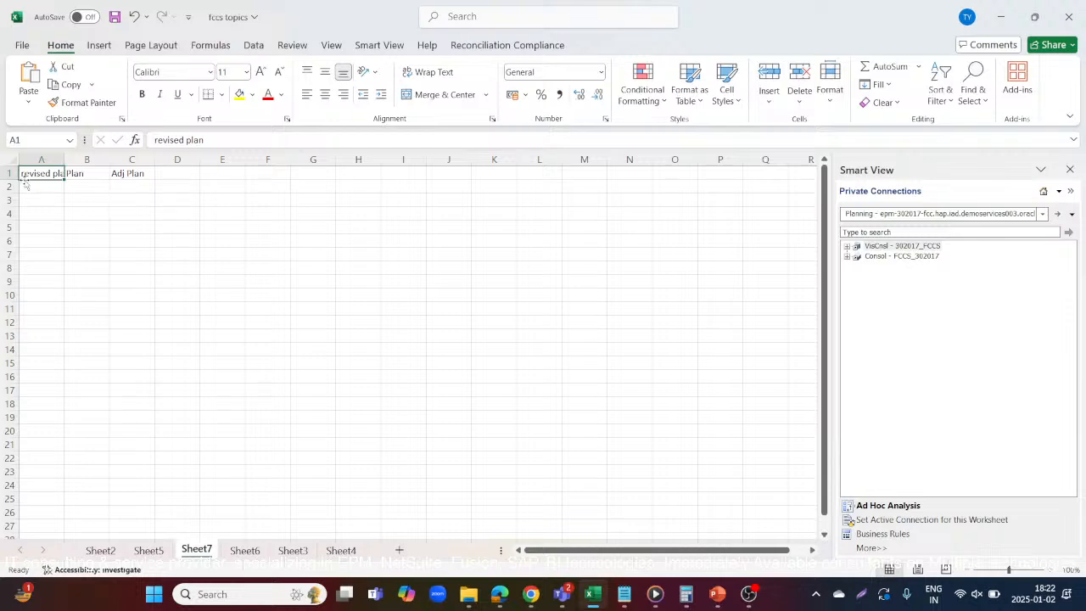
{"action": "left_click", "coordinate": [10, 173]}
{"action": "left_click", "coordinate": [94, 172]}
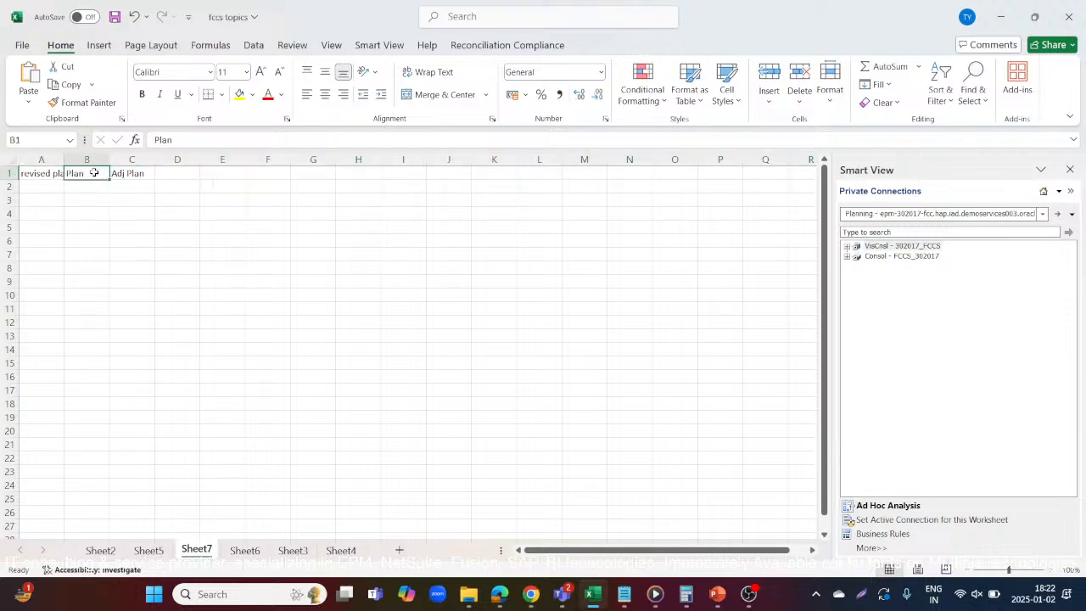
{"action": "left_click", "coordinate": [128, 172]}
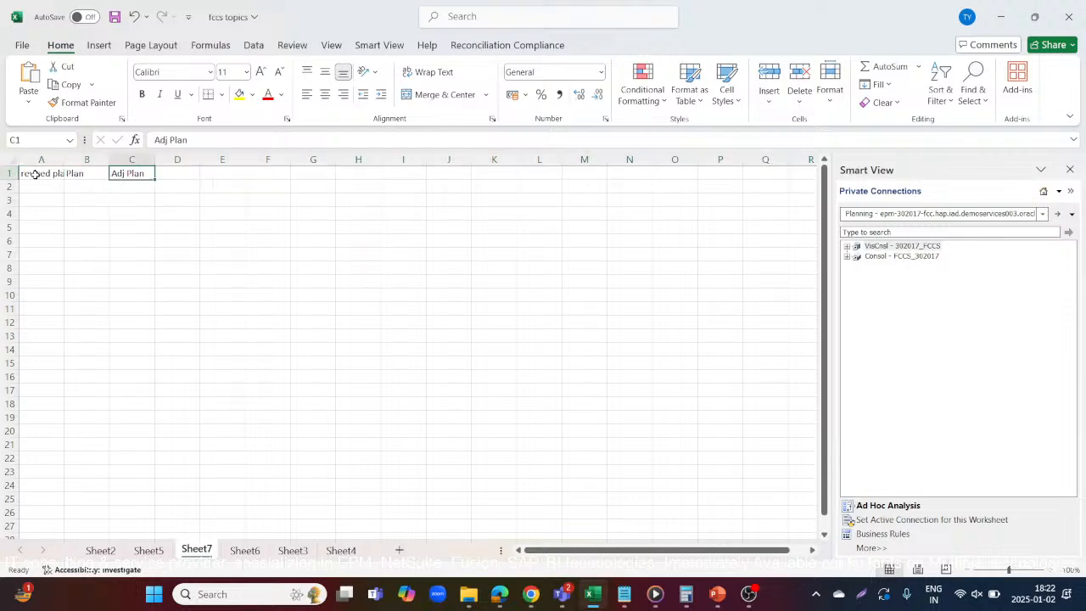
{"action": "left_click", "coordinate": [34, 173]}
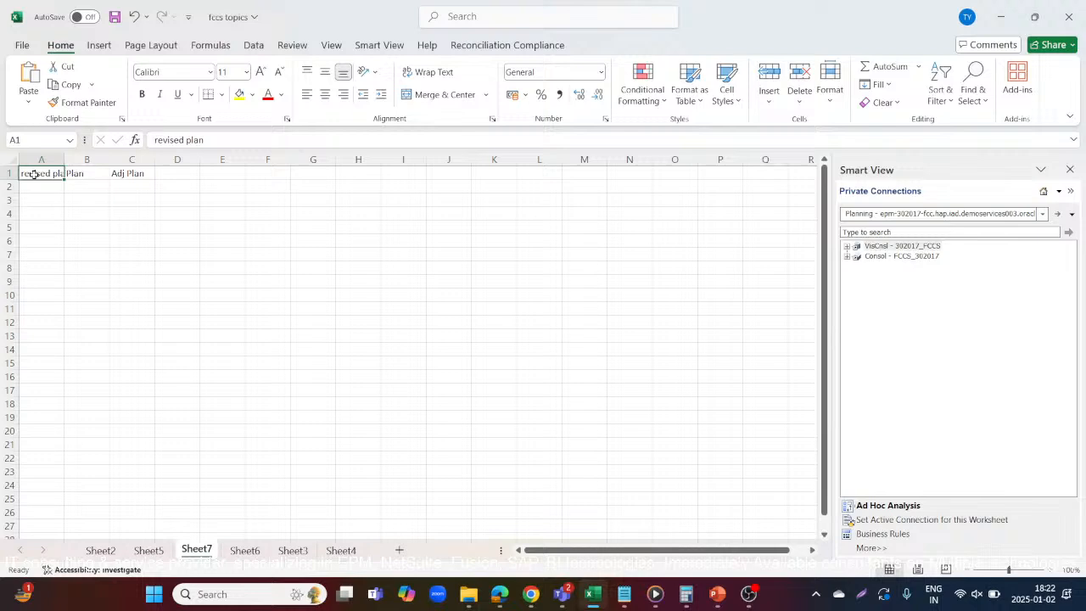
Enter the expense labels "Salaries", "wages" and "other maintainence" in cells D2 to D4
{"action": "left_click", "coordinate": [196, 187]}
{"action": "type", "text": "Sq"}
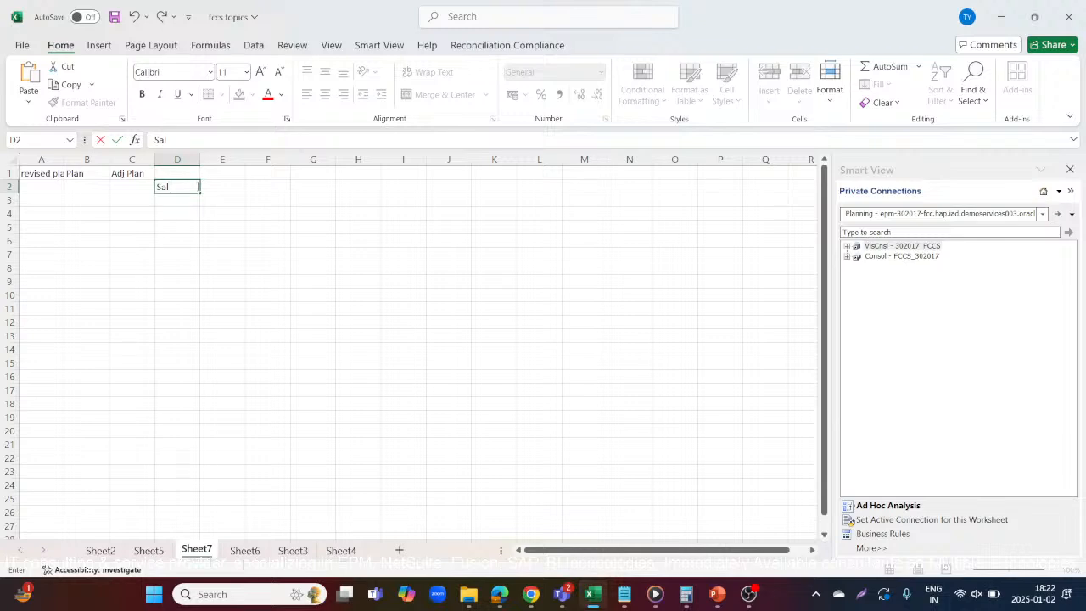
{"action": "type", "text": "laries"}
{"action": "key", "text": "Return"}
{"action": "type", "text": "wages"}
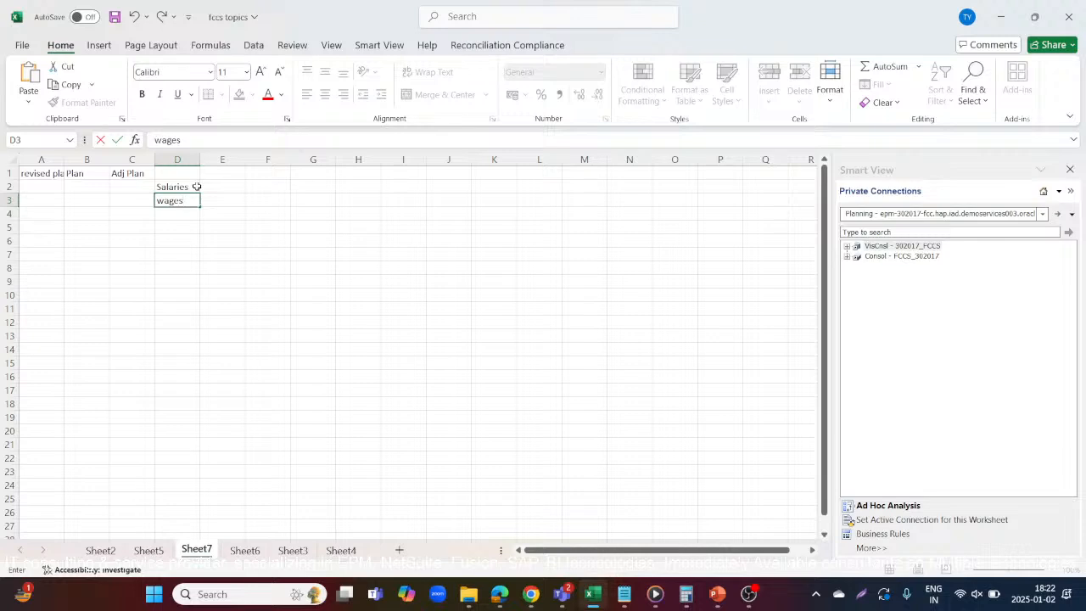
{"action": "key", "text": "Return"}
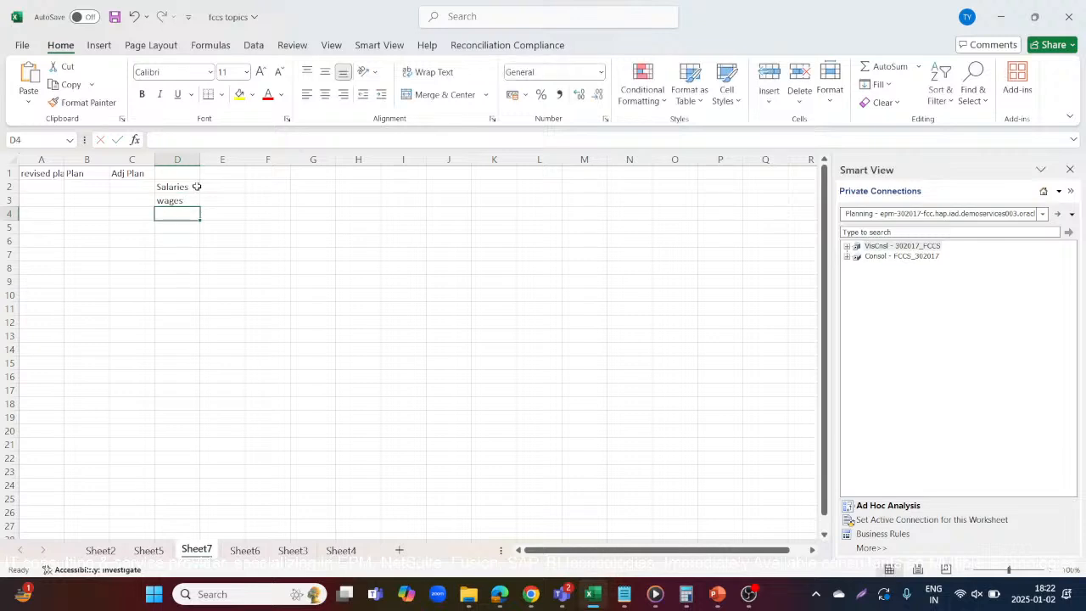
{"action": "type", "text": "ot"}
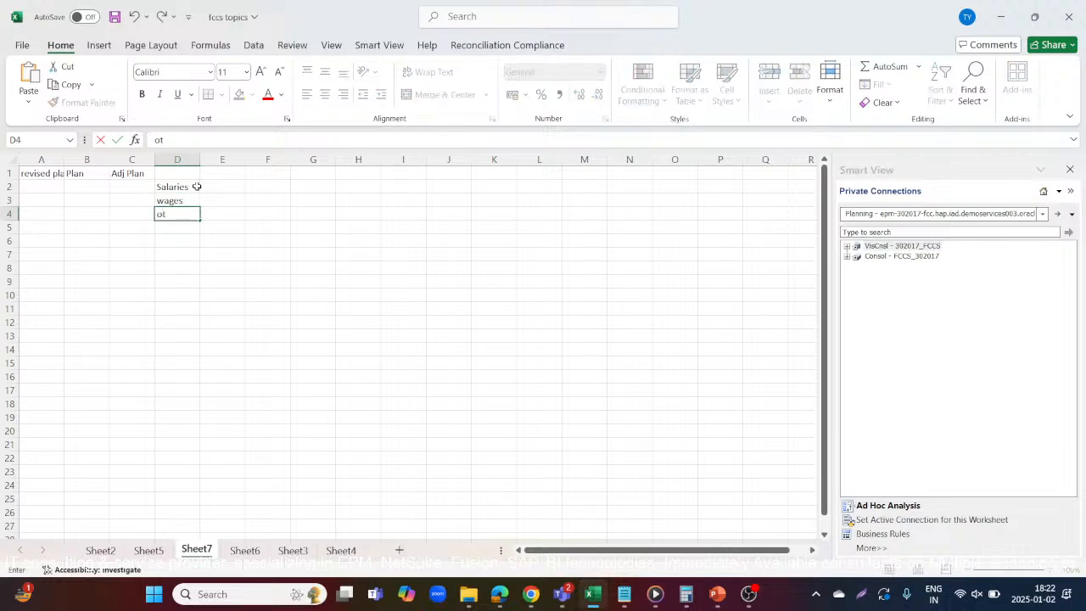
{"action": "type", "text": "her maintainence"}
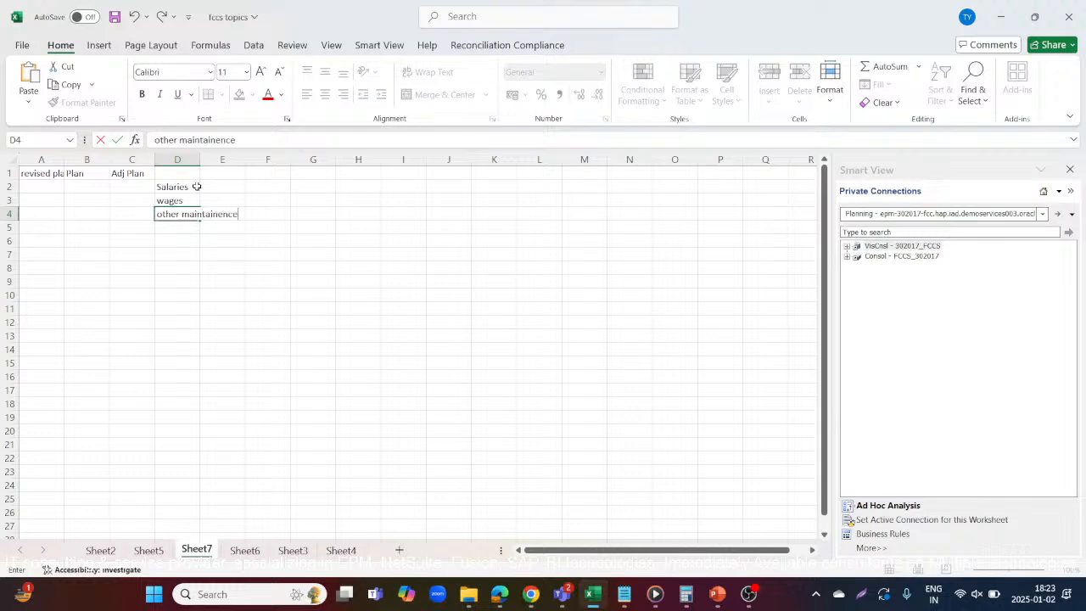
{"action": "key", "text": "Left"}
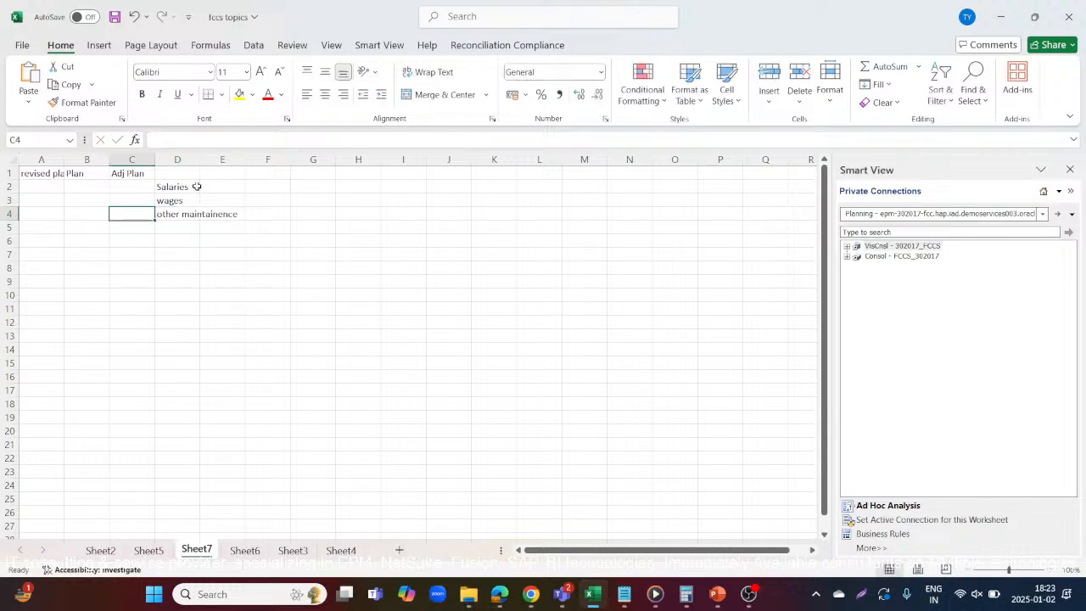
Fill the Plan column with 500000 for Salaries, 400000 for wages and 250000 for other maintainence in B2 to B4
{"action": "key", "text": "Up"}
{"action": "key", "text": "Left"}
{"action": "key", "text": "Up"}
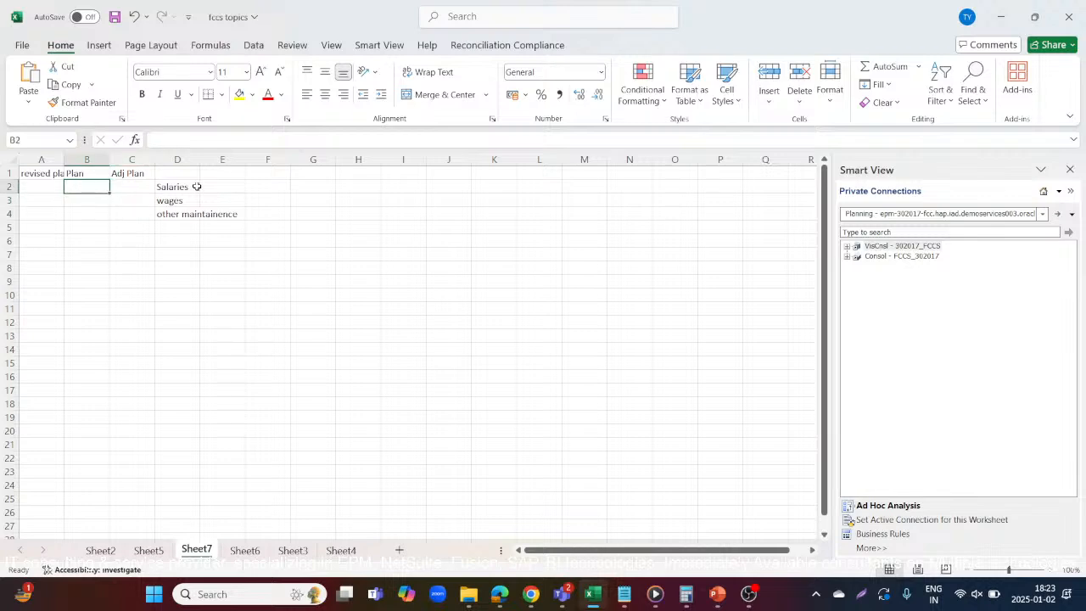
{"action": "type", "text": "500000"}
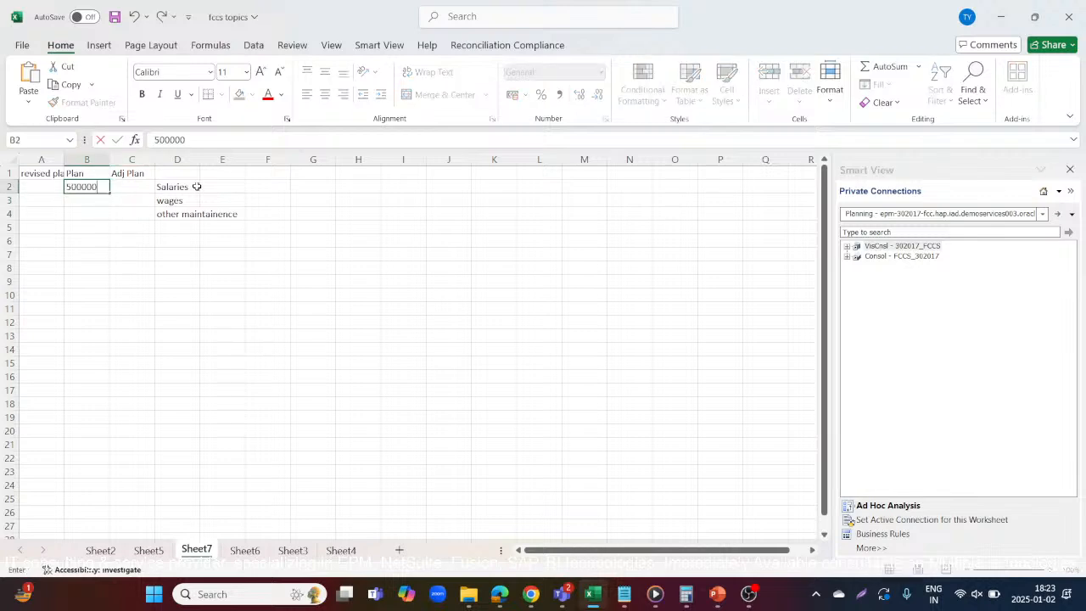
{"action": "key", "text": "Return"}
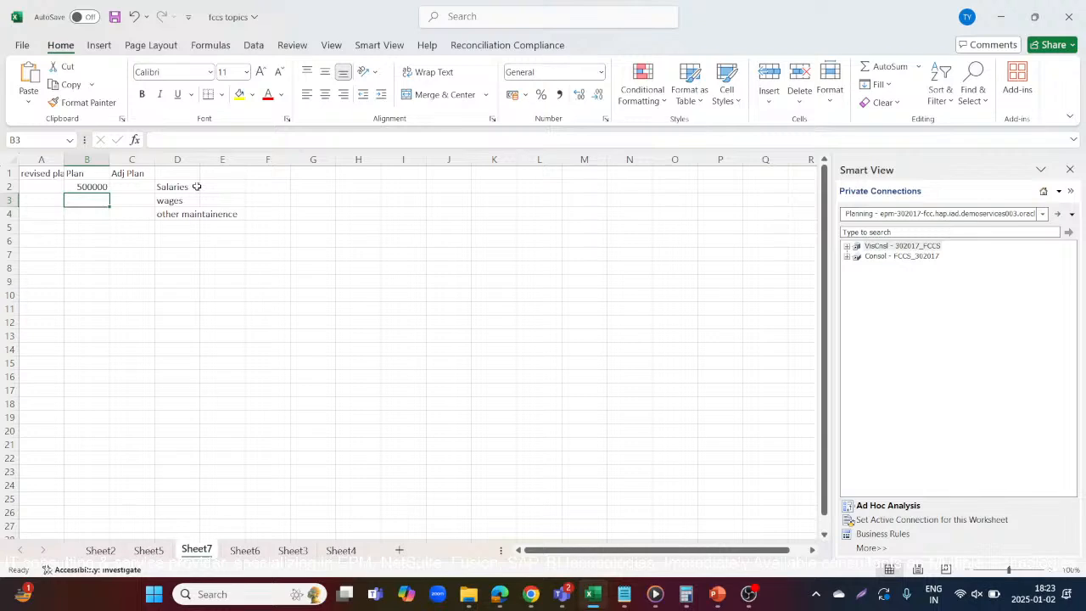
{"action": "type", "text": "400000"}
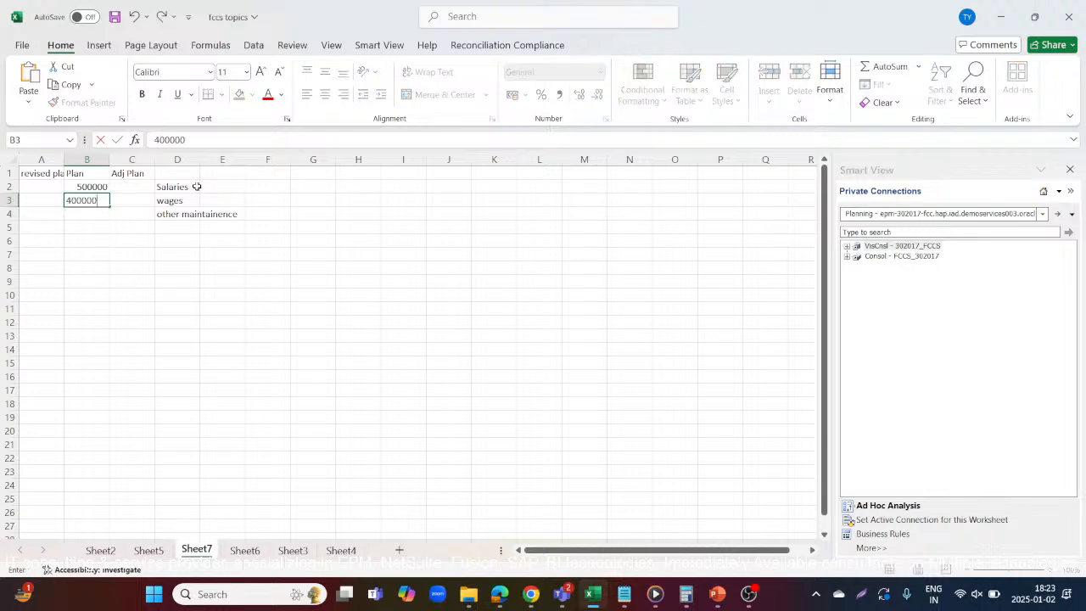
{"action": "key", "text": "Return"}
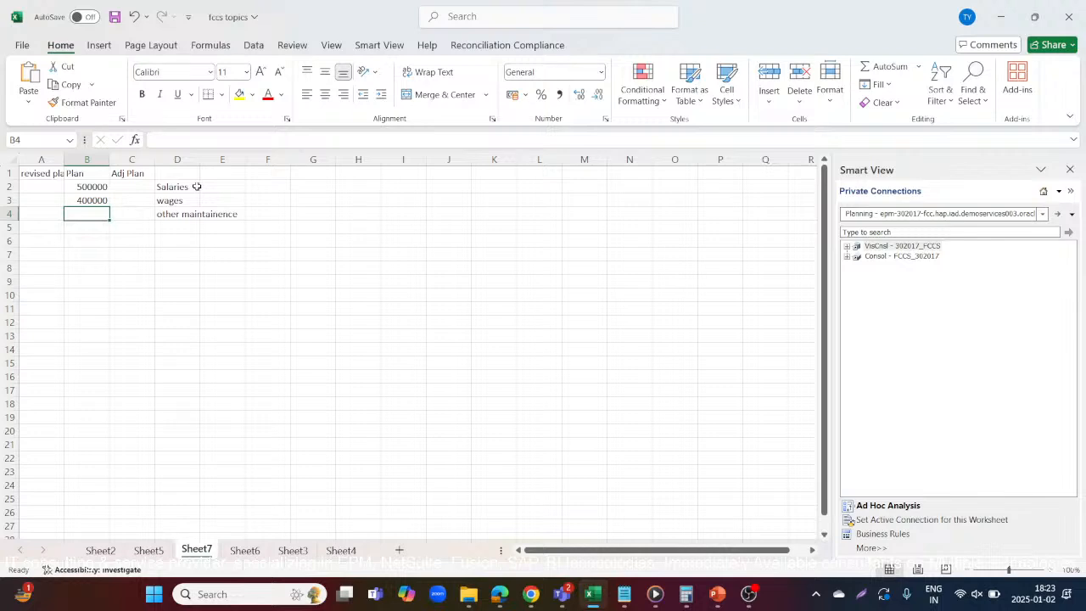
{"action": "type", "text": "250000"}
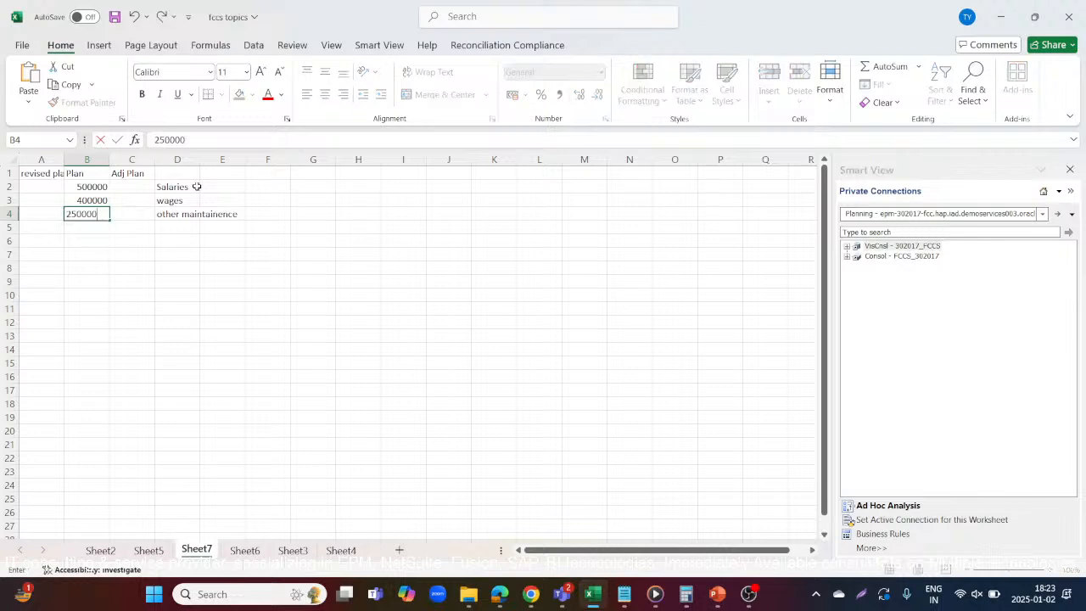
{"action": "key", "text": "Return"}
{"action": "key", "text": "Right"}
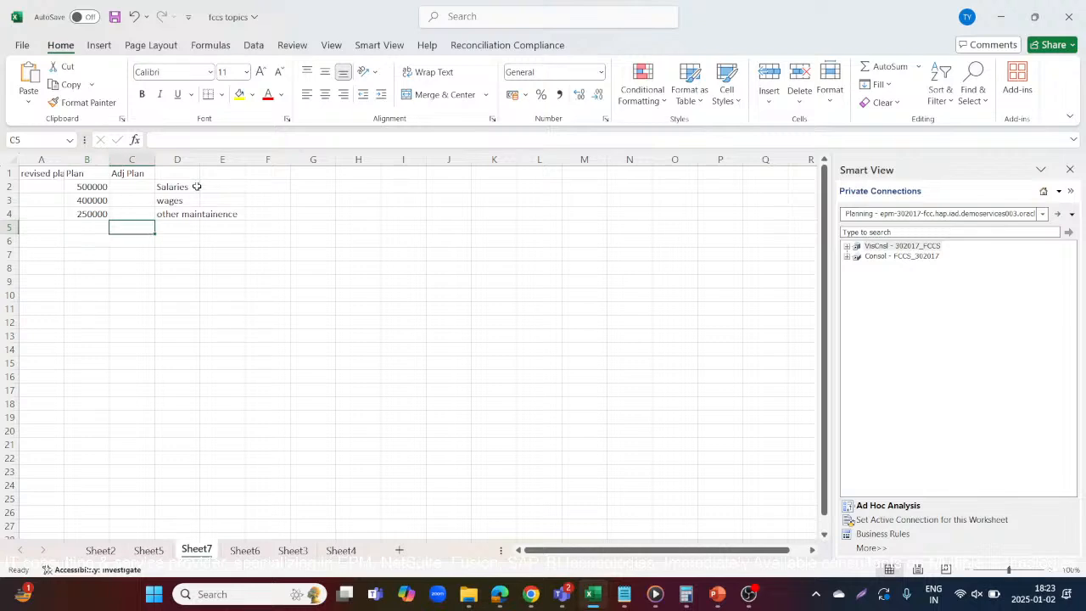
Enter the year "FY25" in cell F2 and the period "P2" in cell G2
{"action": "left_click", "coordinate": [267, 182]}
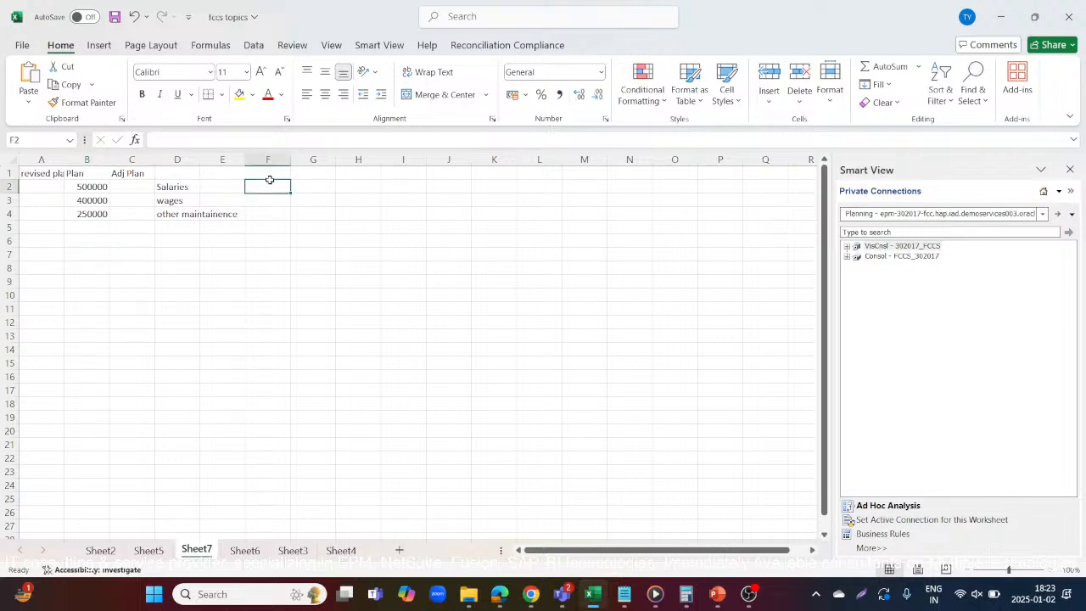
{"action": "type", "text": "F"}
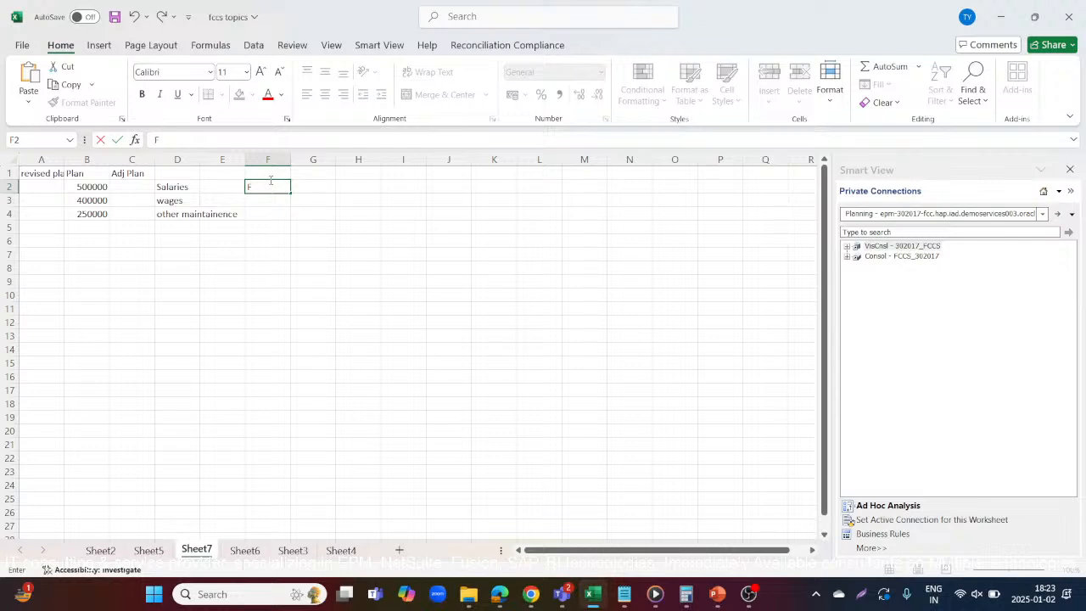
{"action": "type", "text": "Y25"}
{"action": "key", "text": "Tab"}
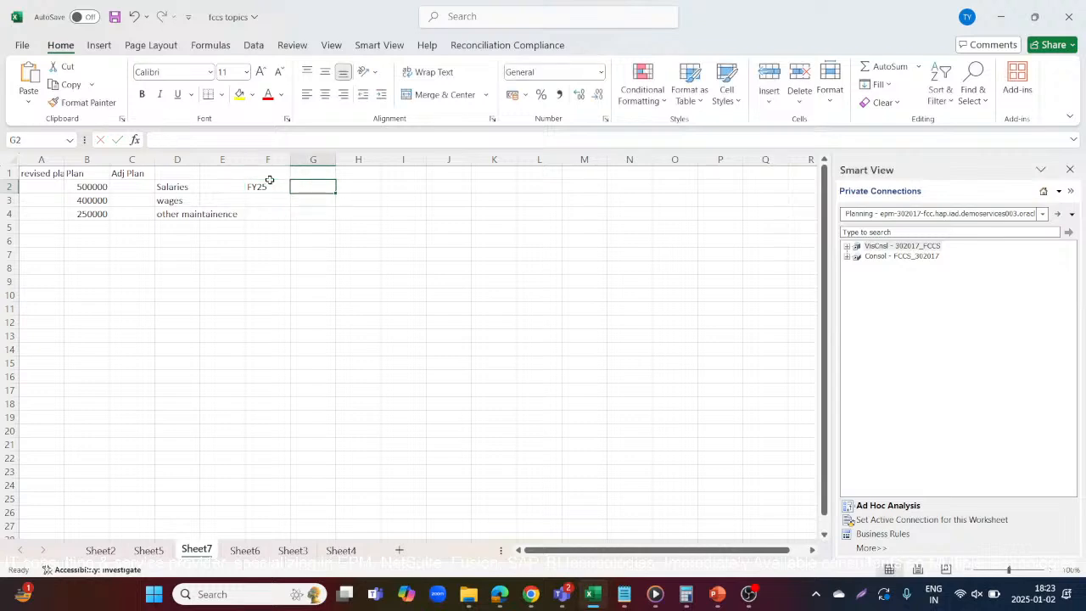
{"action": "type", "text": "P"}
{"action": "key", "text": "Return"}
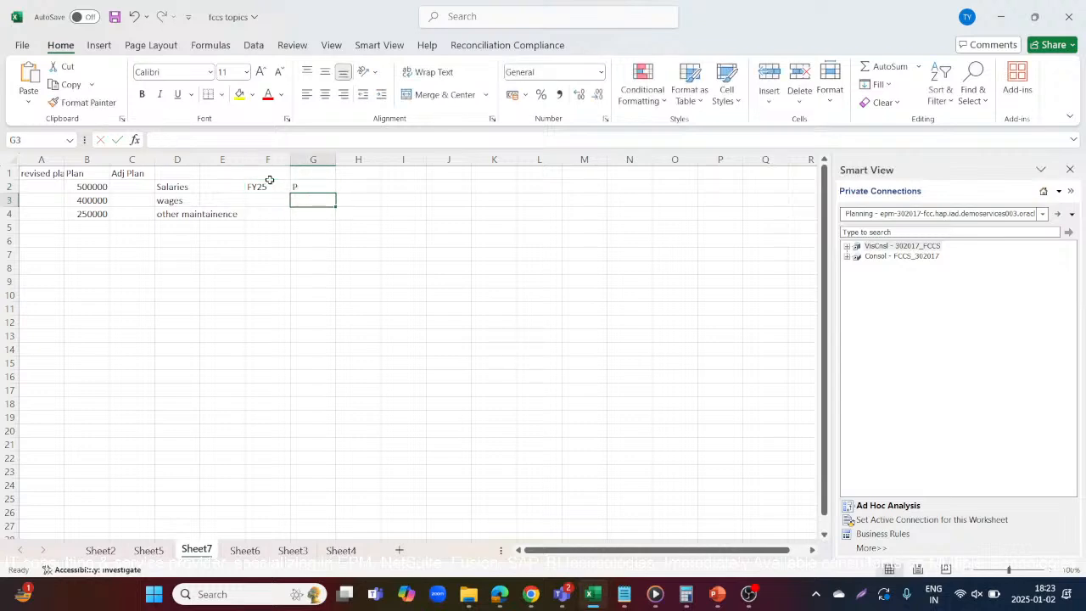
{"action": "key", "text": "Up"}
{"action": "type", "text": "2"}
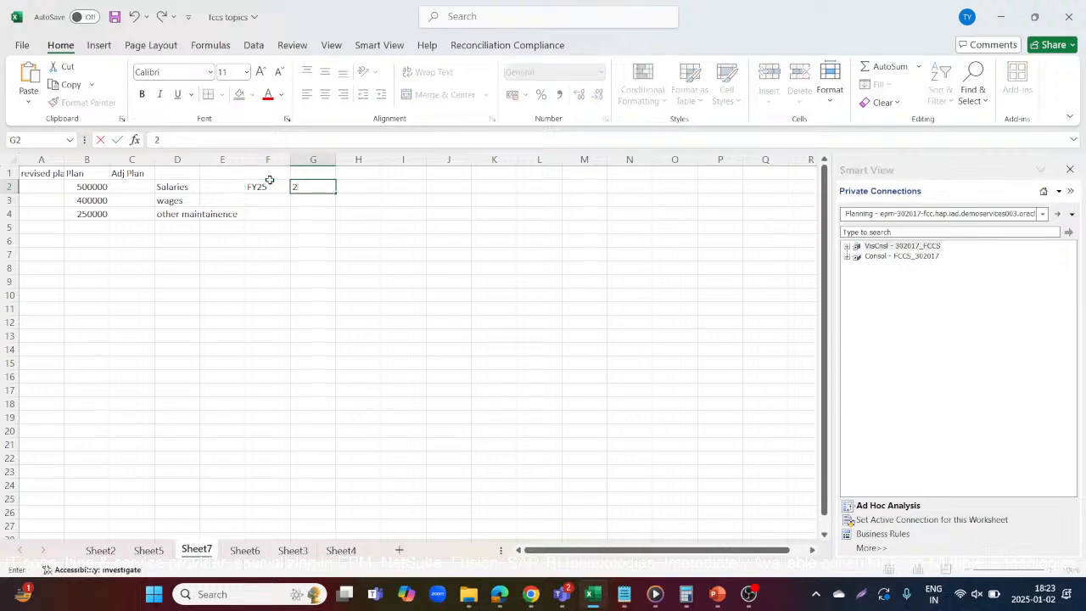
{"action": "key", "text": "BackSpace"}
{"action": "type", "text": "P2"}
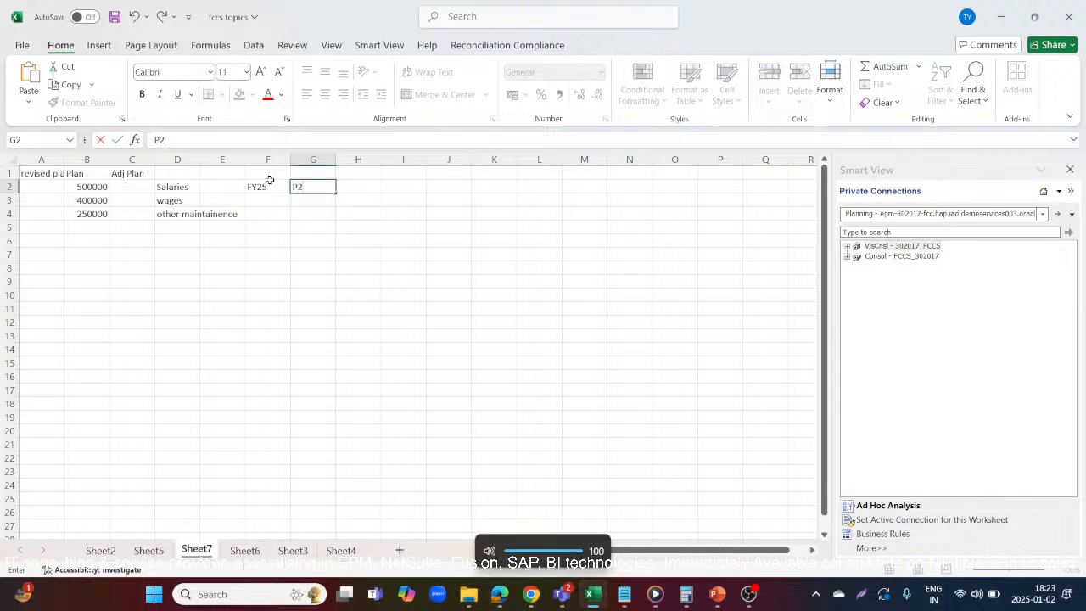
{"action": "left_click", "coordinate": [276, 200]}
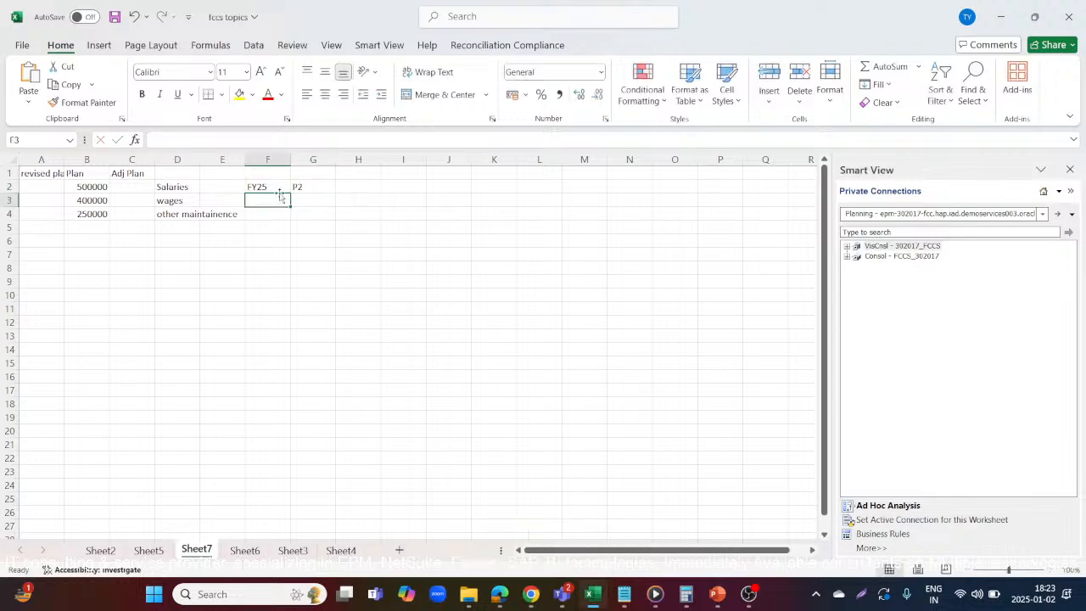
{"action": "left_click", "coordinate": [160, 186]}
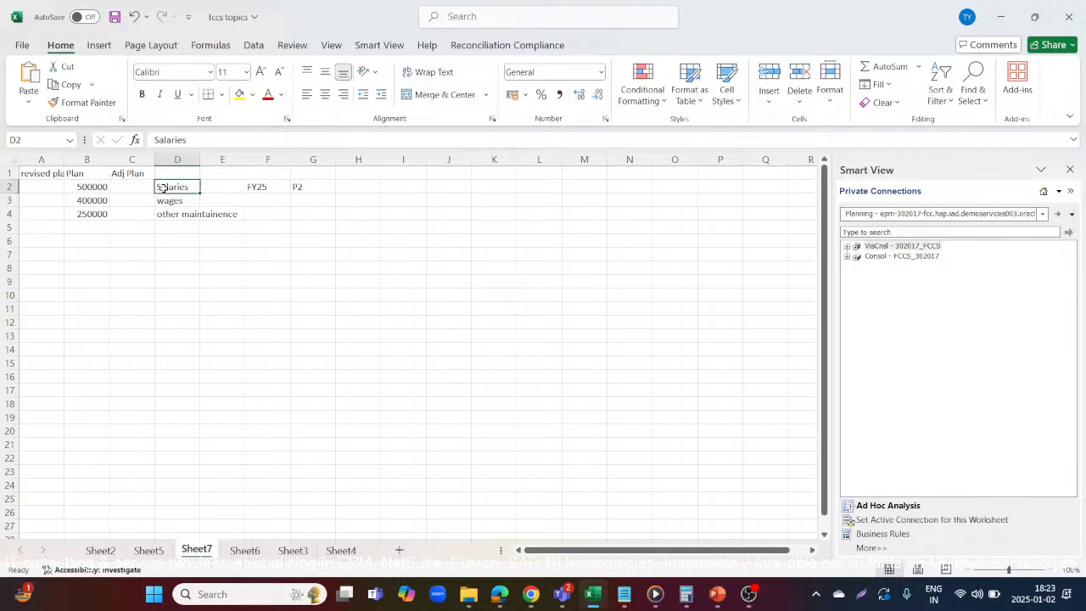
{"action": "left_click", "coordinate": [76, 201]}
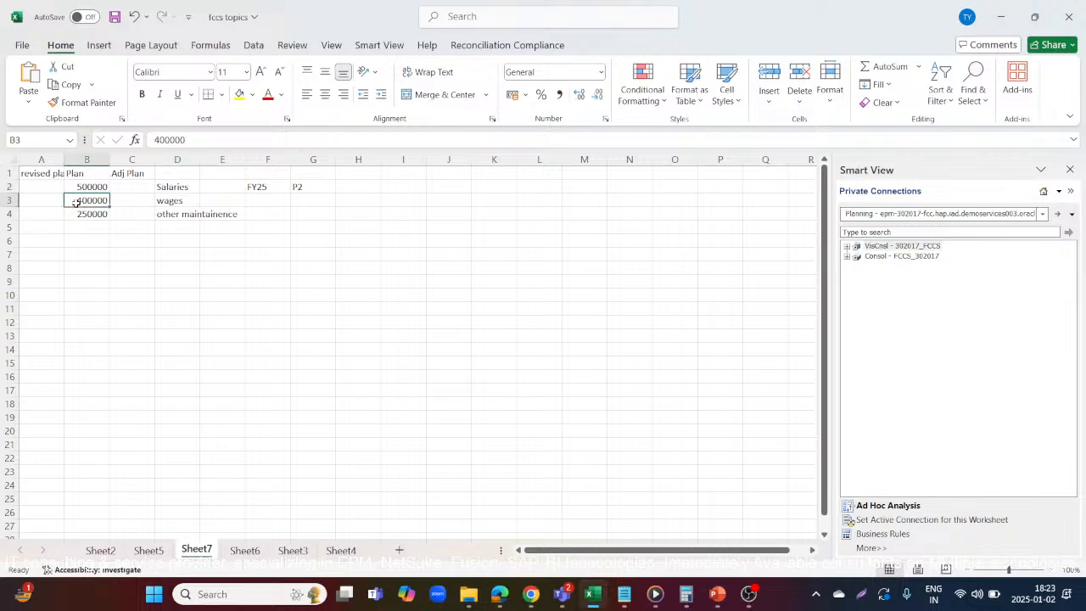
{"action": "left_click", "coordinate": [80, 213]}
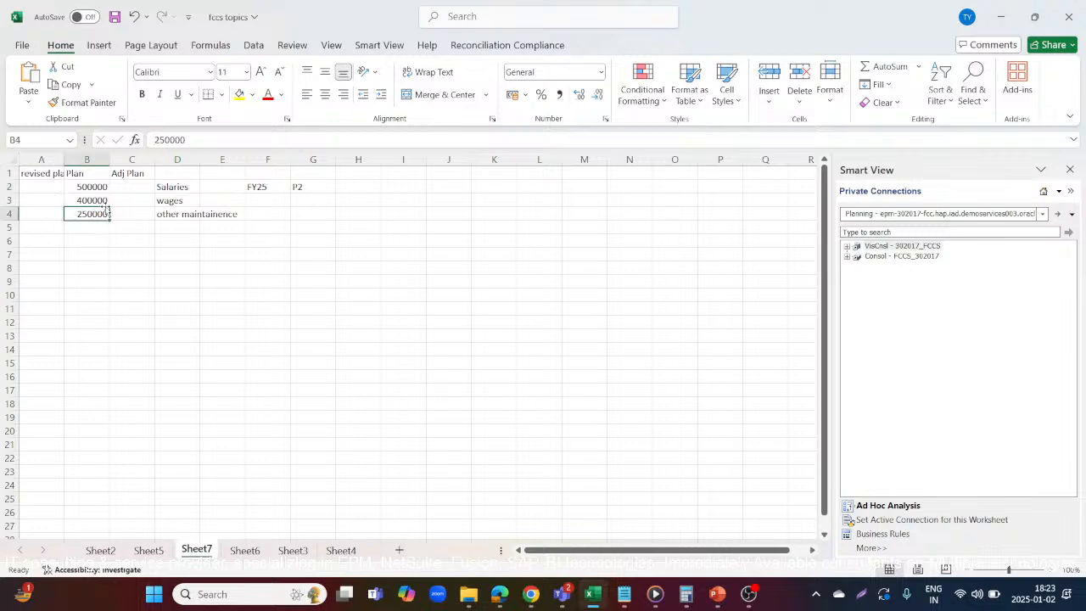
{"action": "left_click", "coordinate": [127, 183]}
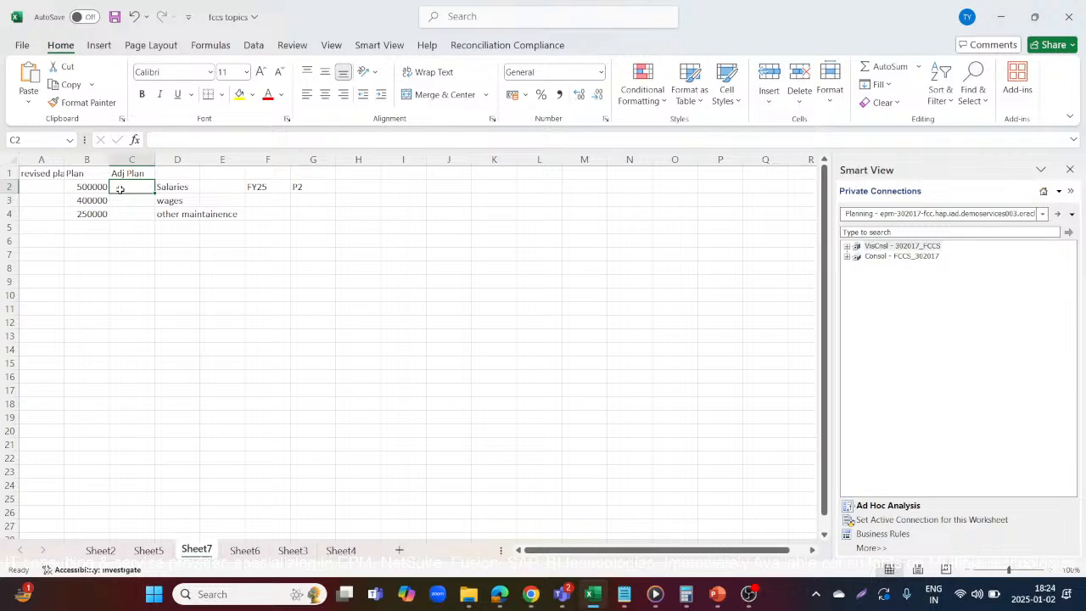
{"action": "left_click", "coordinate": [88, 185]}
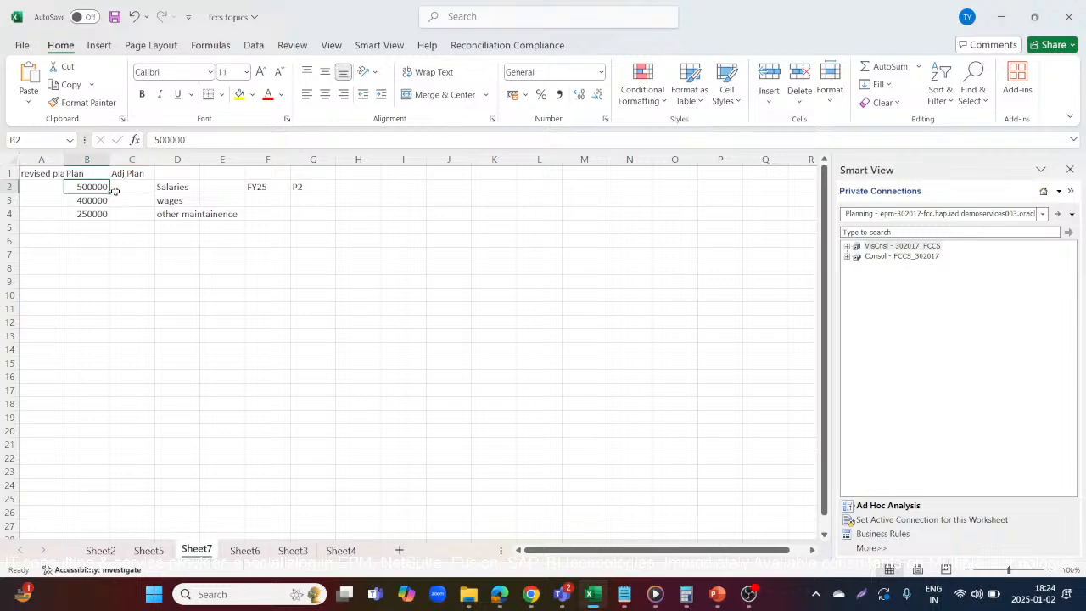
Fill the Adj Plan column with 150000 for Salaries, 480000 for wages and 300000 for other maintainence in C2 to C4
{"action": "left_click", "coordinate": [115, 190]}
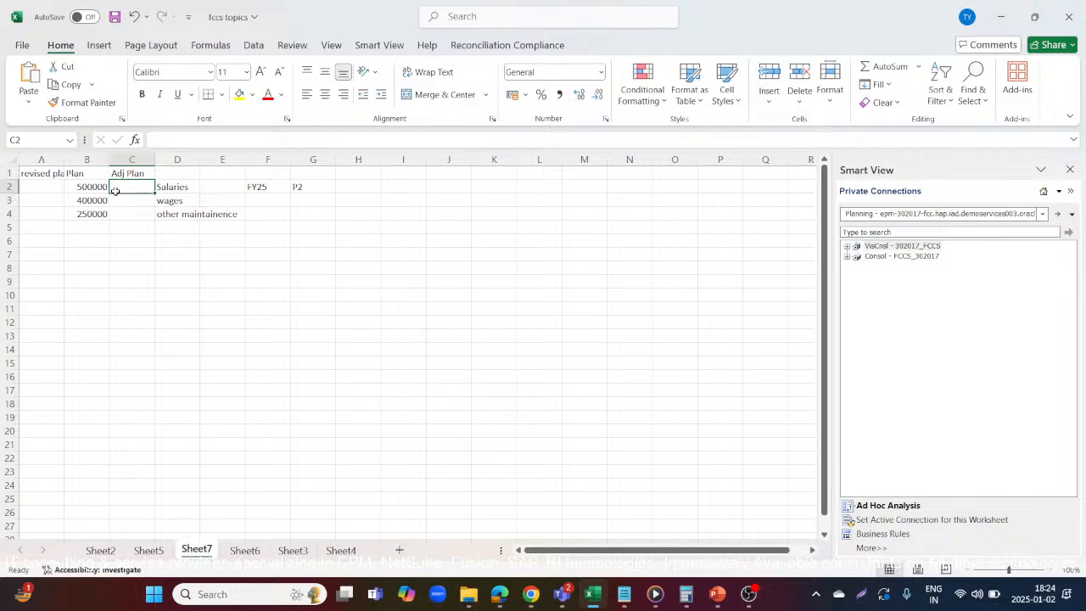
{"action": "type", "text": "150000"}
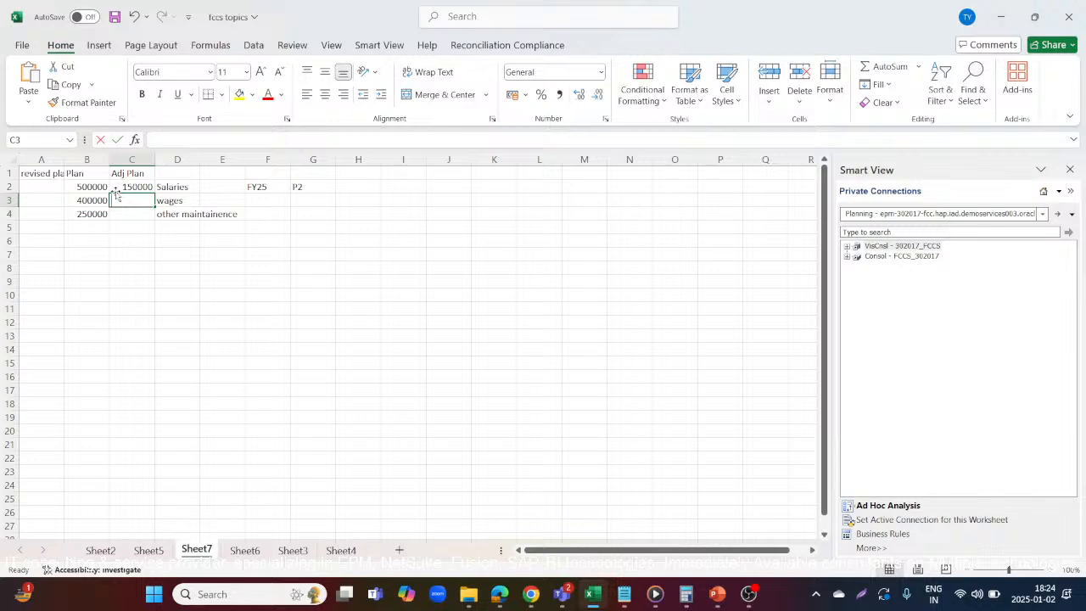
{"action": "type", "text": "480000"}
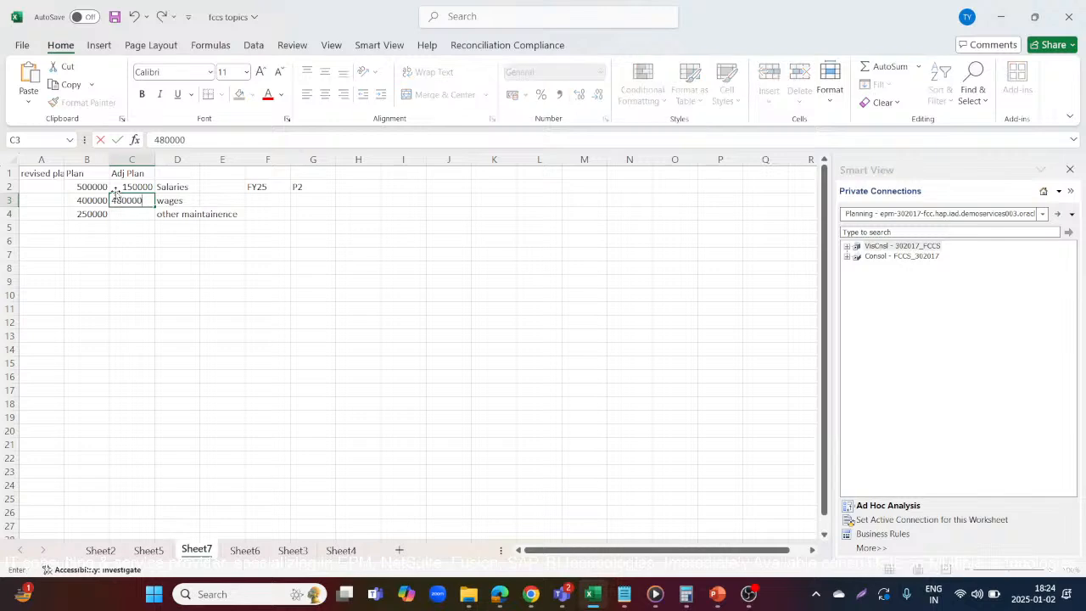
{"action": "key", "text": "Return"}
{"action": "type", "text": "300000"}
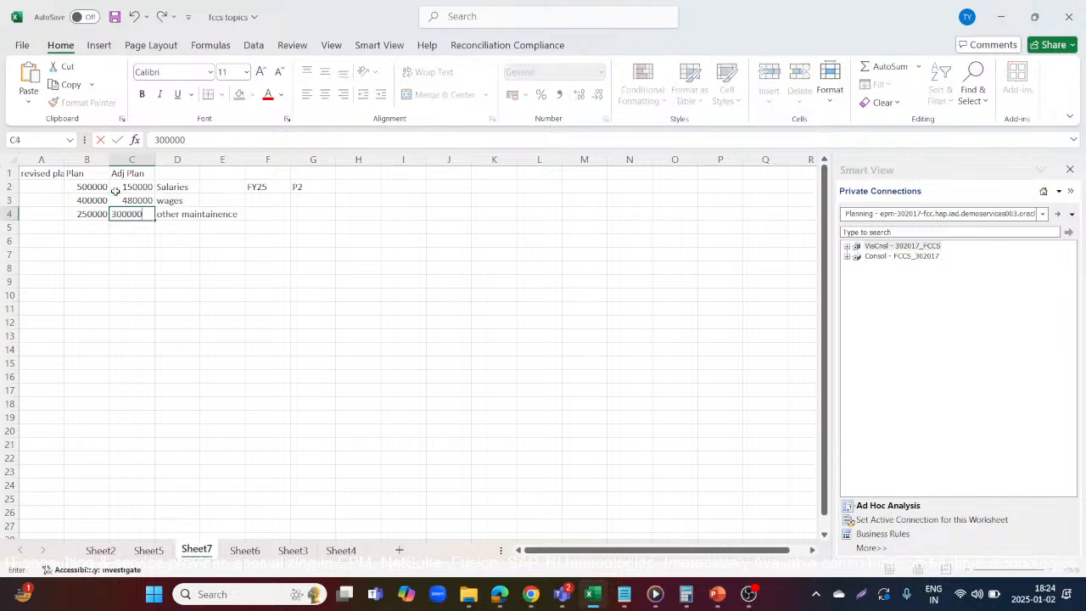
{"action": "left_click", "coordinate": [132, 174]}
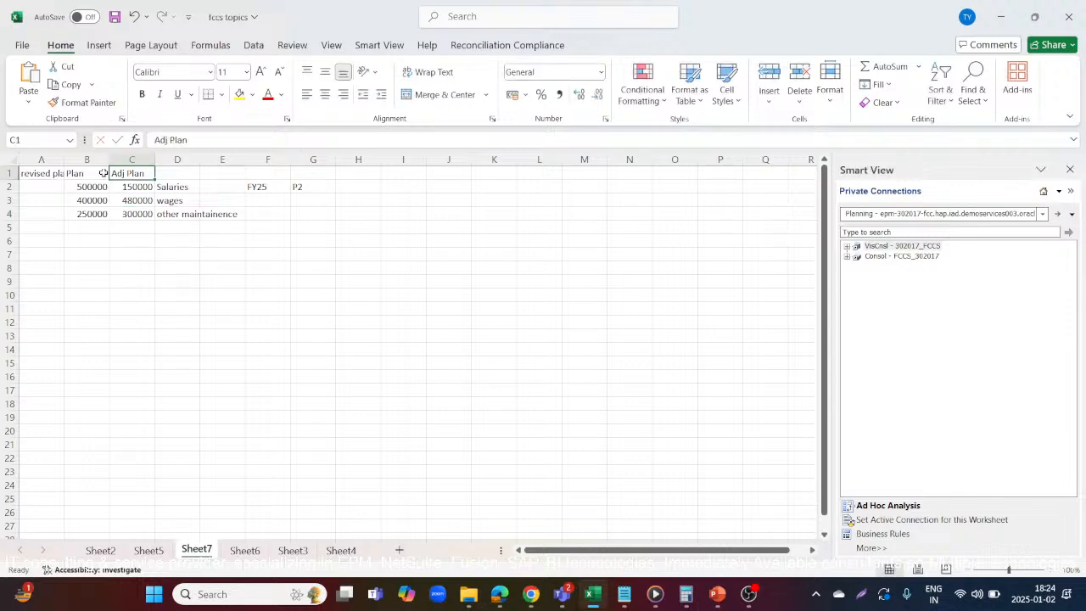
Calculate the revised plan for Salaries in cell A2 with the formula =B2+C2 and select that cell
{"action": "left_click", "coordinate": [50, 185]}
{"action": "type", "text": "="}
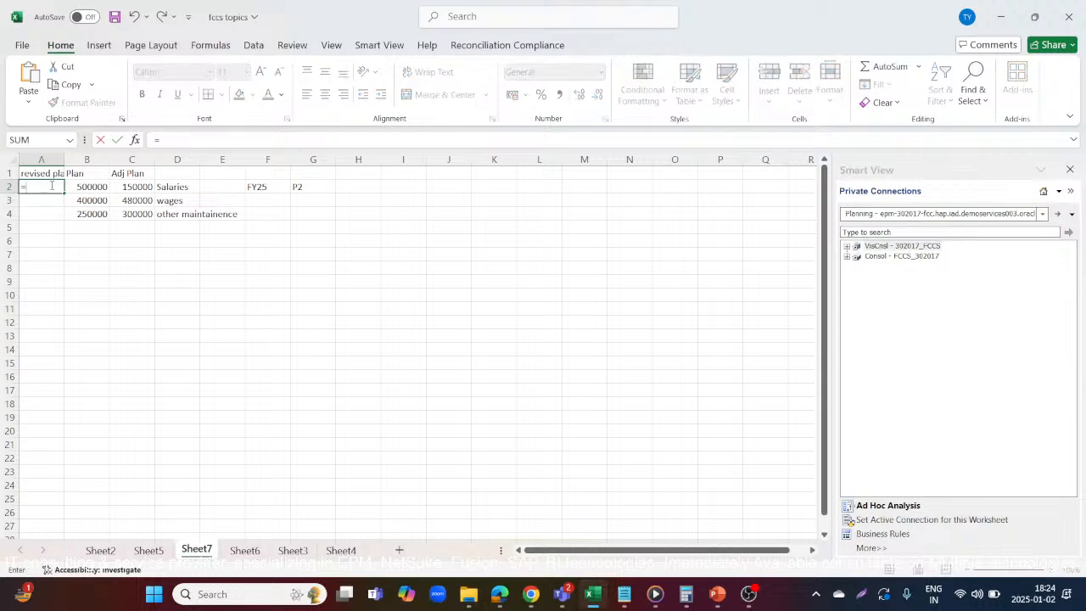
{"action": "left_click", "coordinate": [69, 186]}
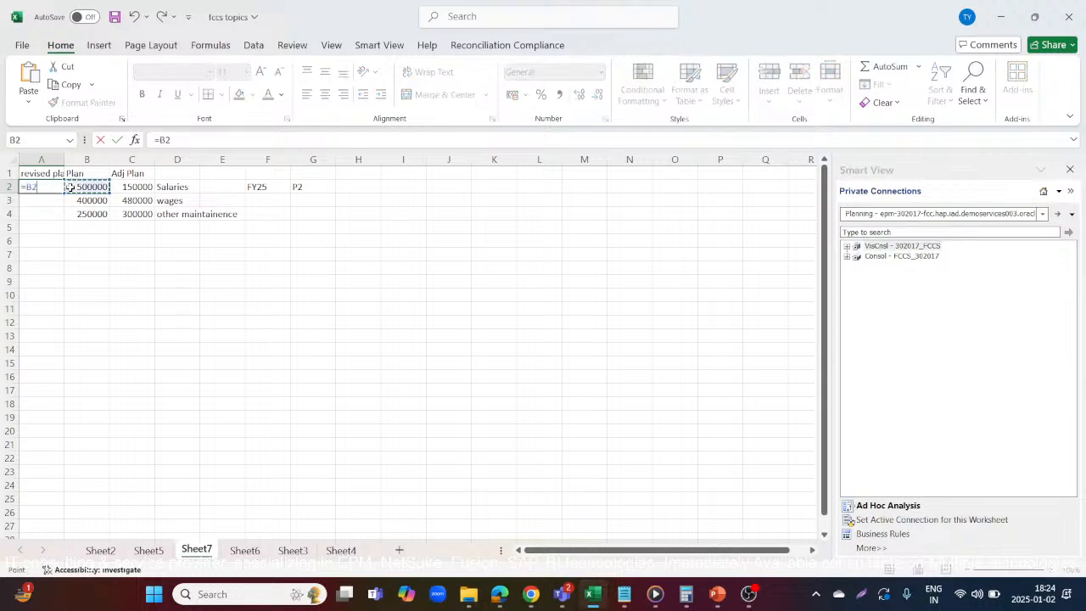
{"action": "type", "text": "+"}
{"action": "left_click", "coordinate": [127, 185]}
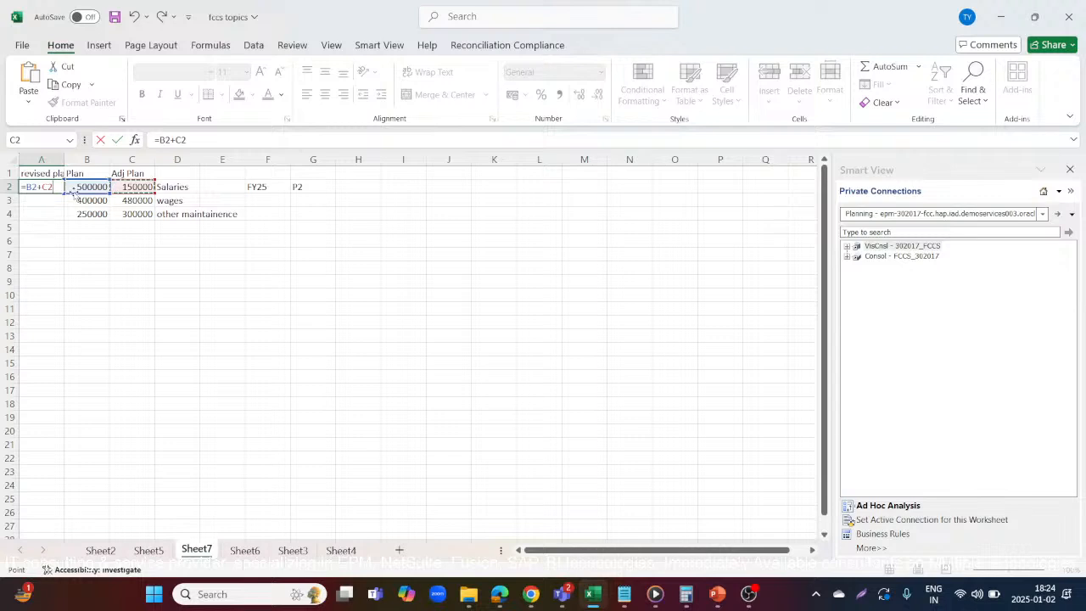
{"action": "key", "text": "Return"}
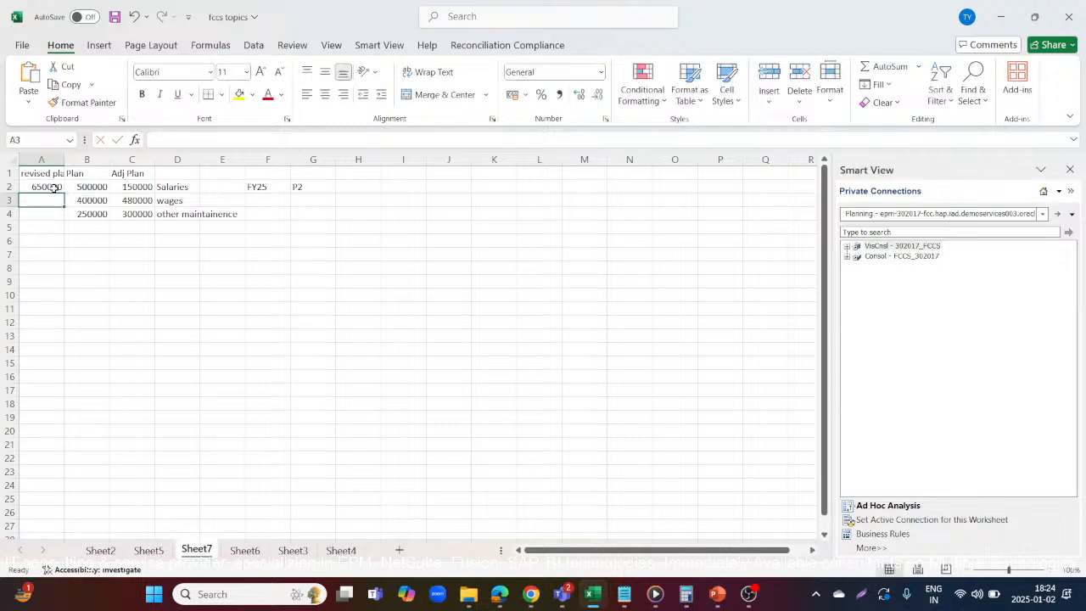
{"action": "left_click", "coordinate": [54, 185]}
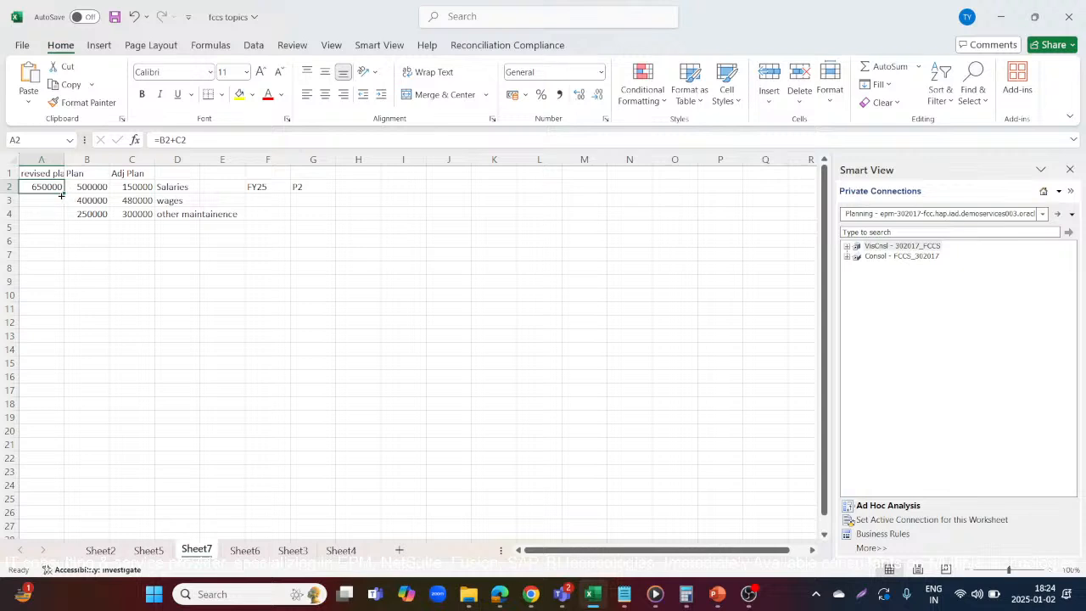
Set the revised plan for wages in cell A3 to the adjusted plan value with the formula =C3
{"action": "left_click", "coordinate": [57, 197]}
{"action": "type", "text": "="}
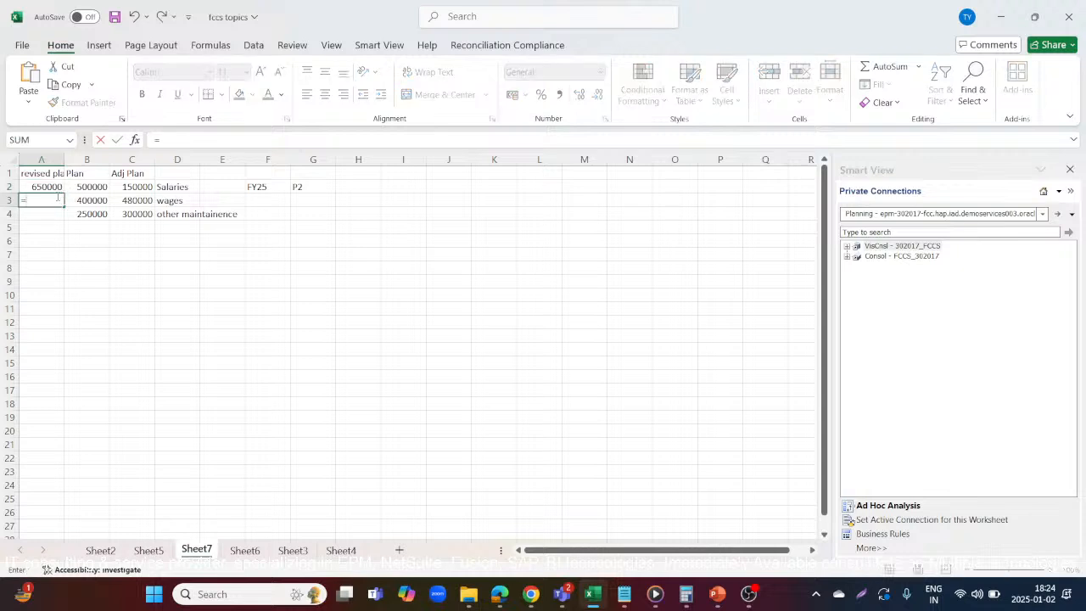
{"action": "left_click", "coordinate": [87, 200]}
{"action": "type", "text": "+"}
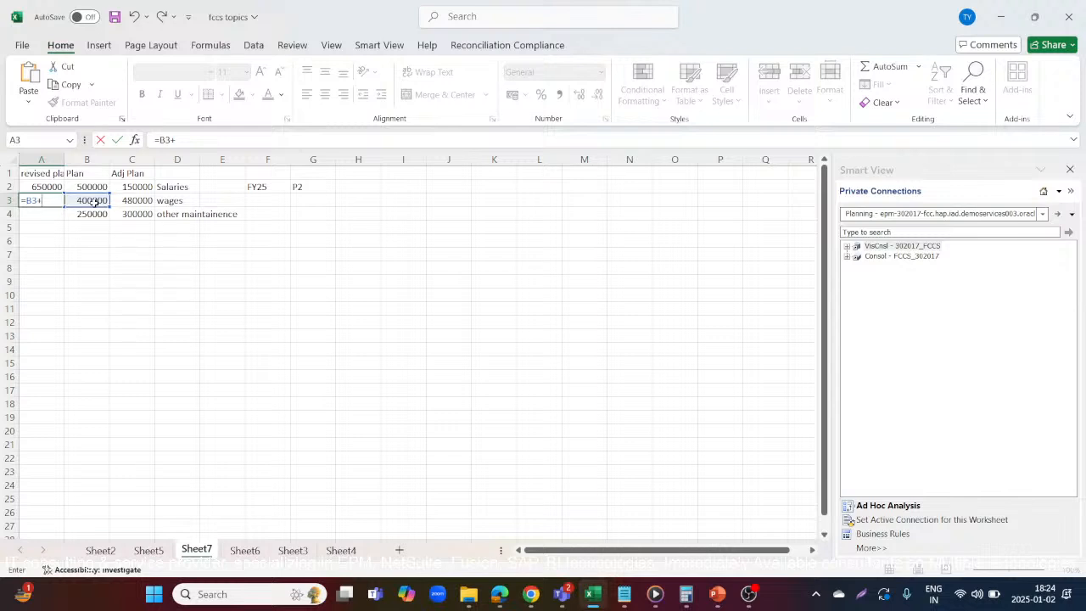
{"action": "key", "text": "BackSpace"}
{"action": "key", "text": "BackSpace"}
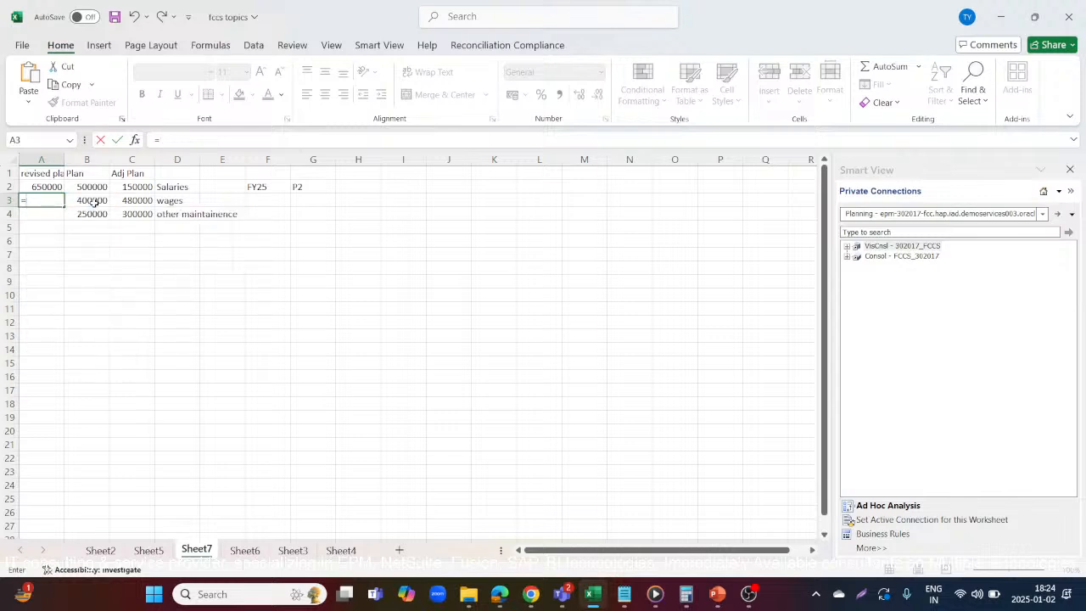
{"action": "left_click", "coordinate": [133, 198]}
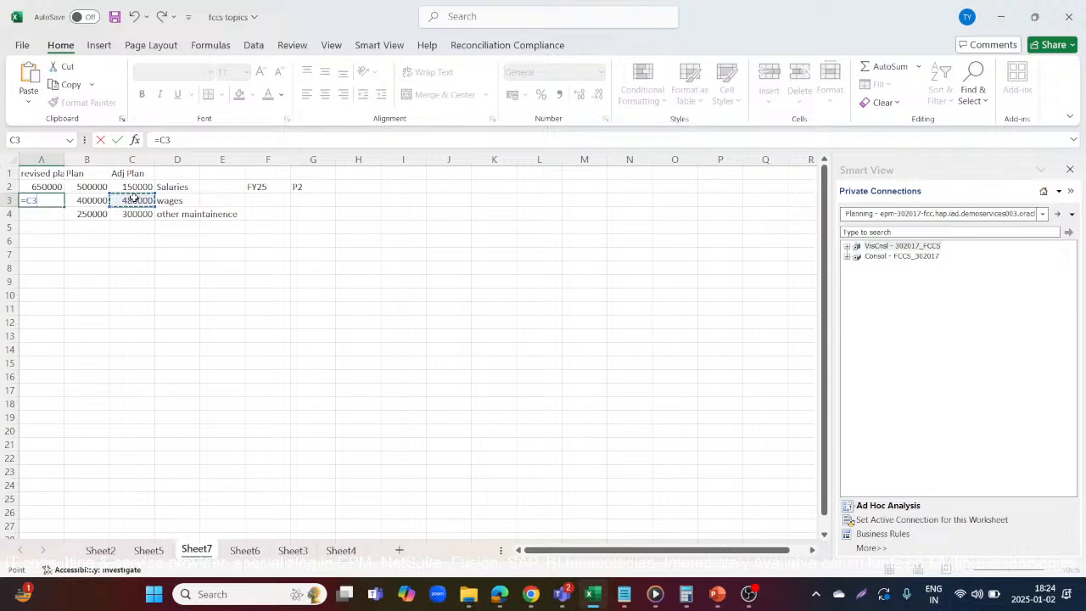
{"action": "key", "text": "Return"}
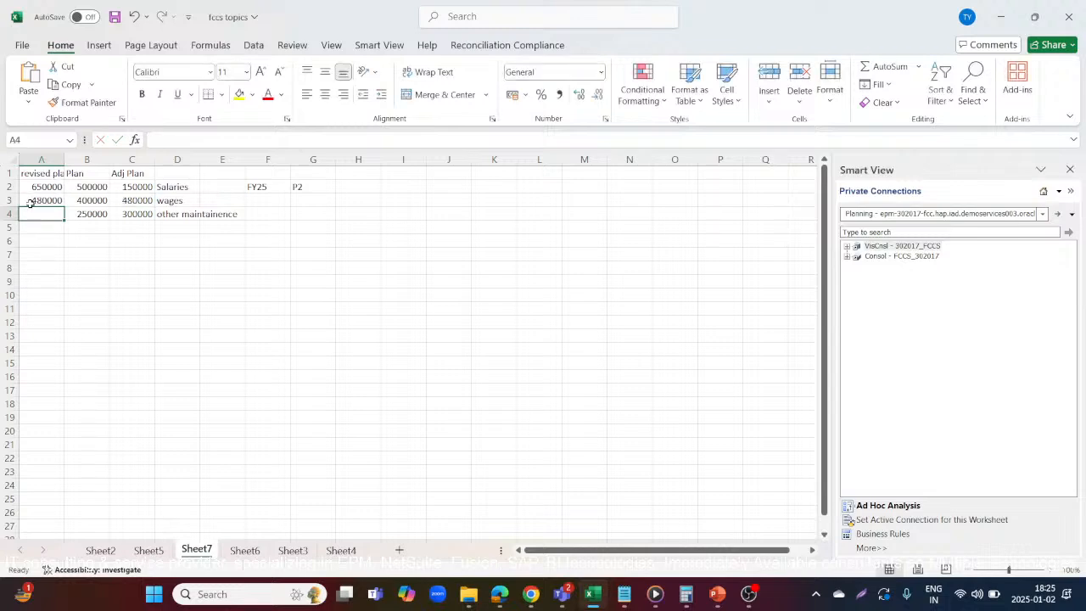
Change the Adj Plan amount for wages in cell C3 to 80000
{"action": "left_click", "coordinate": [134, 204]}
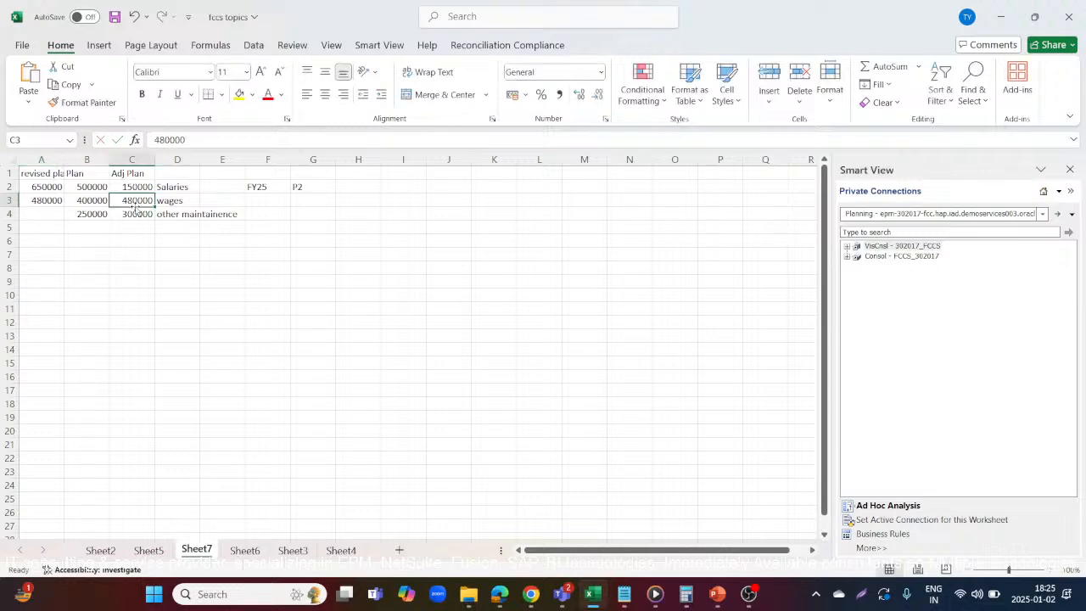
{"action": "type", "text": "8000"}
{"action": "key", "text": "Return"}
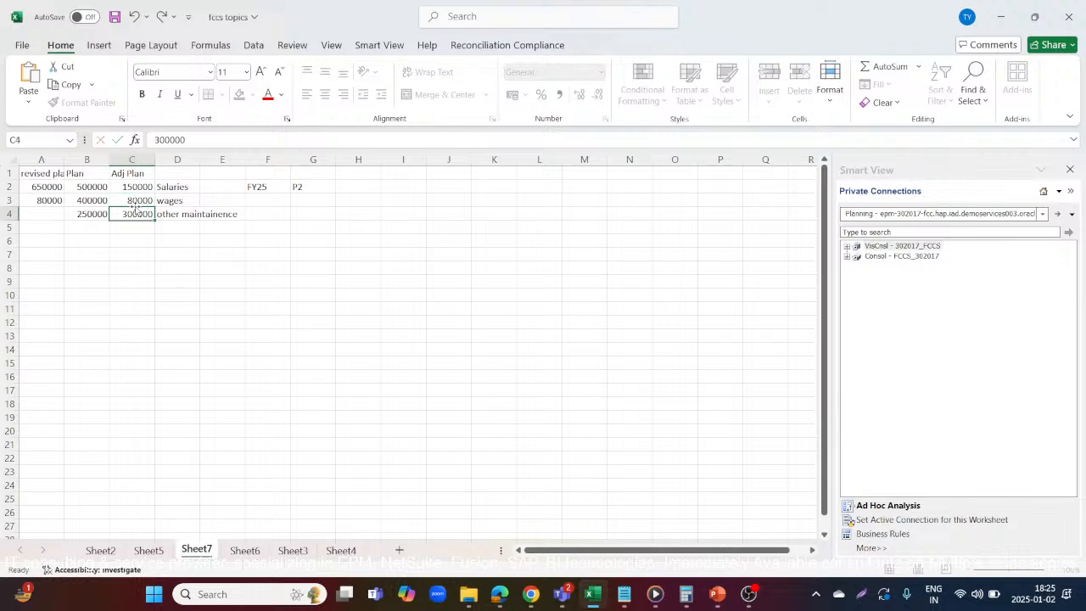
Calculate the revised plan for wages in cell A3 with the formula =B3+C3
{"action": "left_click", "coordinate": [48, 199]}
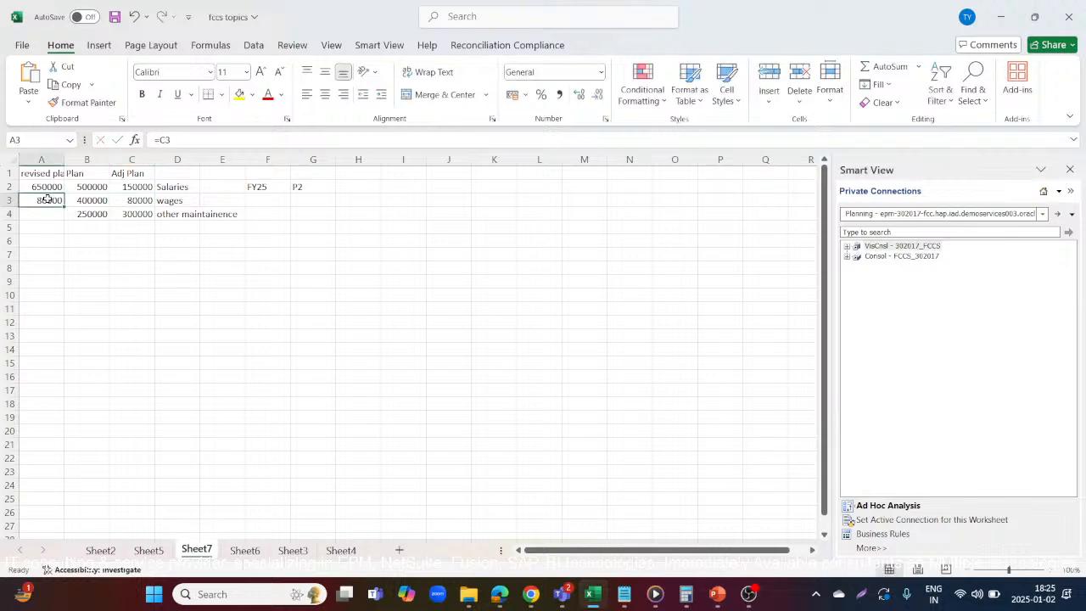
{"action": "type", "text": "="}
{"action": "left_click", "coordinate": [95, 200]}
{"action": "type", "text": "+"}
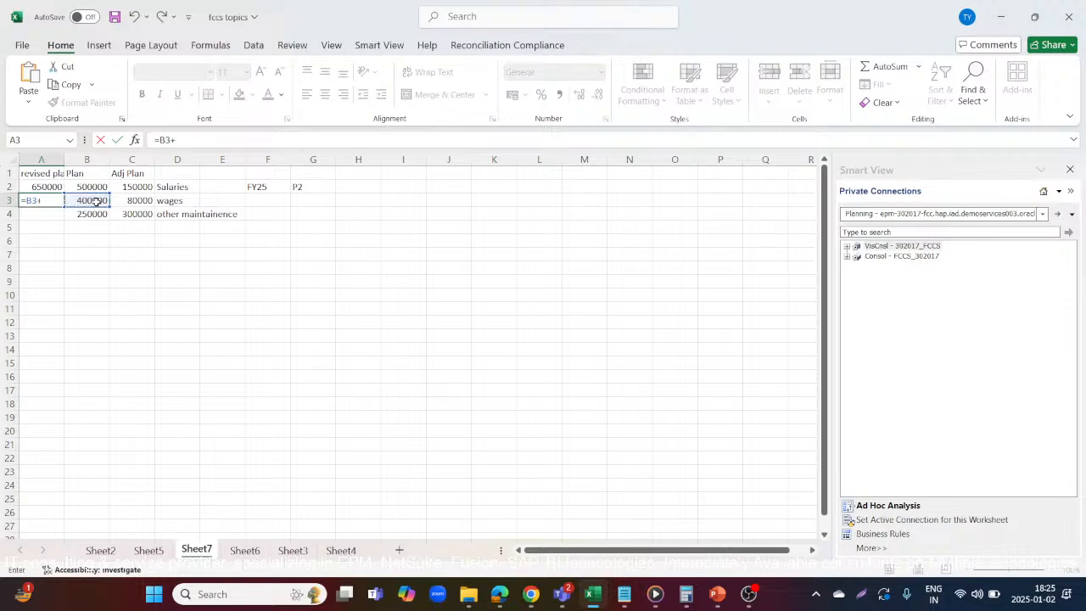
{"action": "left_click", "coordinate": [136, 202]}
{"action": "key", "text": "Return"}
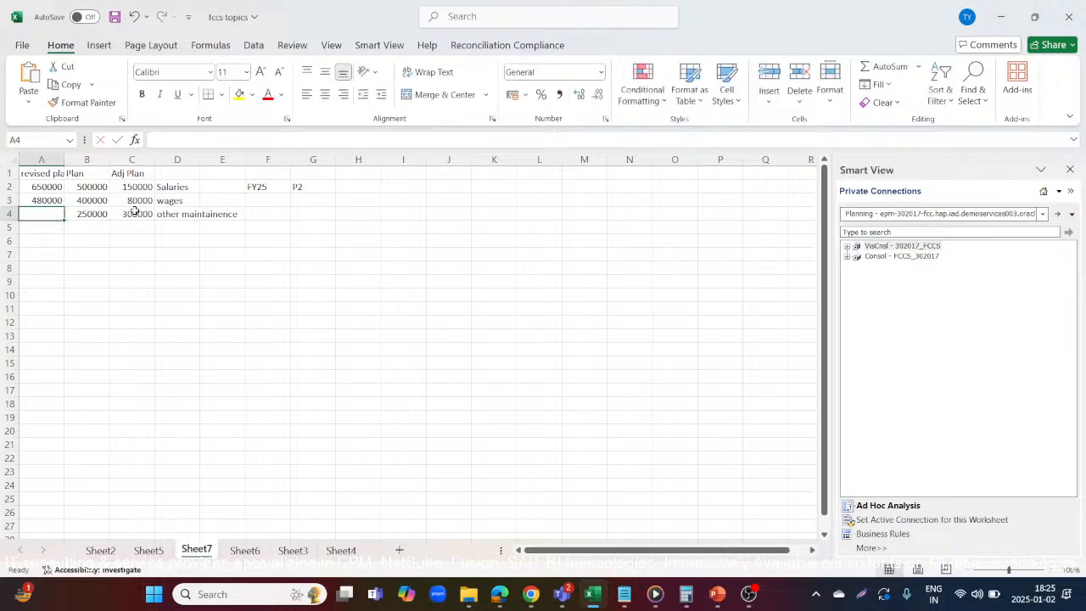
Set the revised plan for other maintainence in cell A4 to the adjusted plan value with a reference to C4
{"action": "left_click", "coordinate": [135, 212]}
{"action": "left_click", "coordinate": [37, 214]}
{"action": "type", "text": "="}
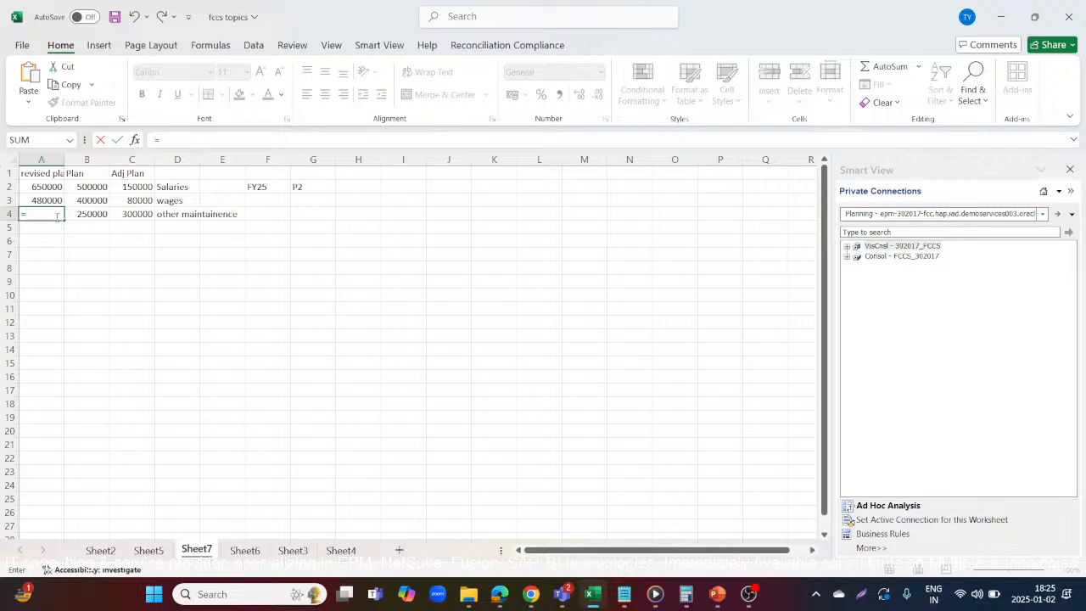
{"action": "left_click", "coordinate": [126, 211]}
{"action": "key", "text": "Return"}
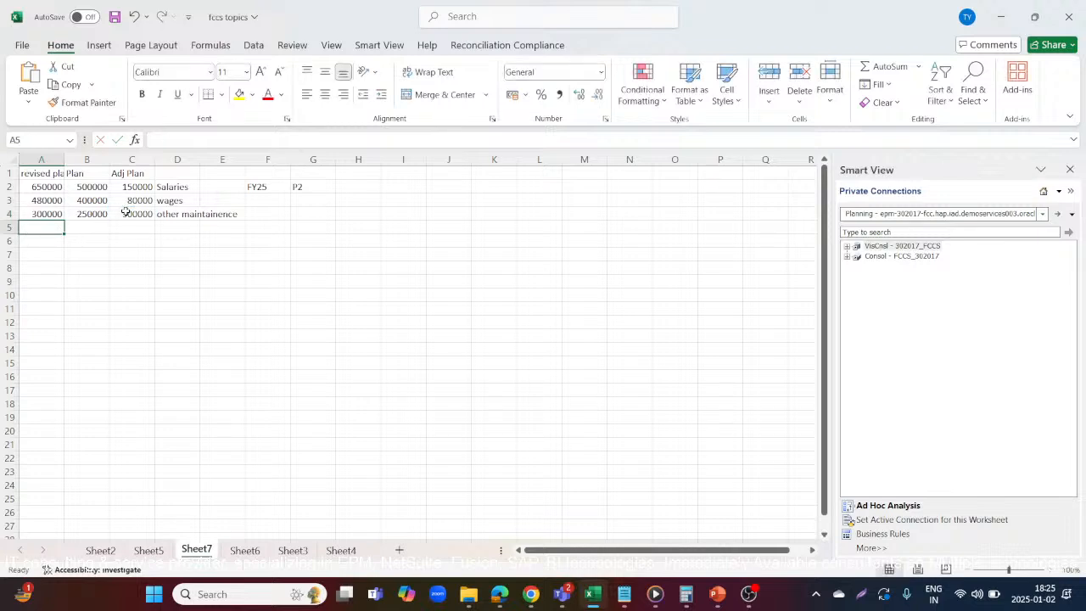
Change the Adj Plan amount for other maintainence in cell C4 to 50000
{"action": "left_click", "coordinate": [127, 211]}
{"action": "type", "text": "50000"}
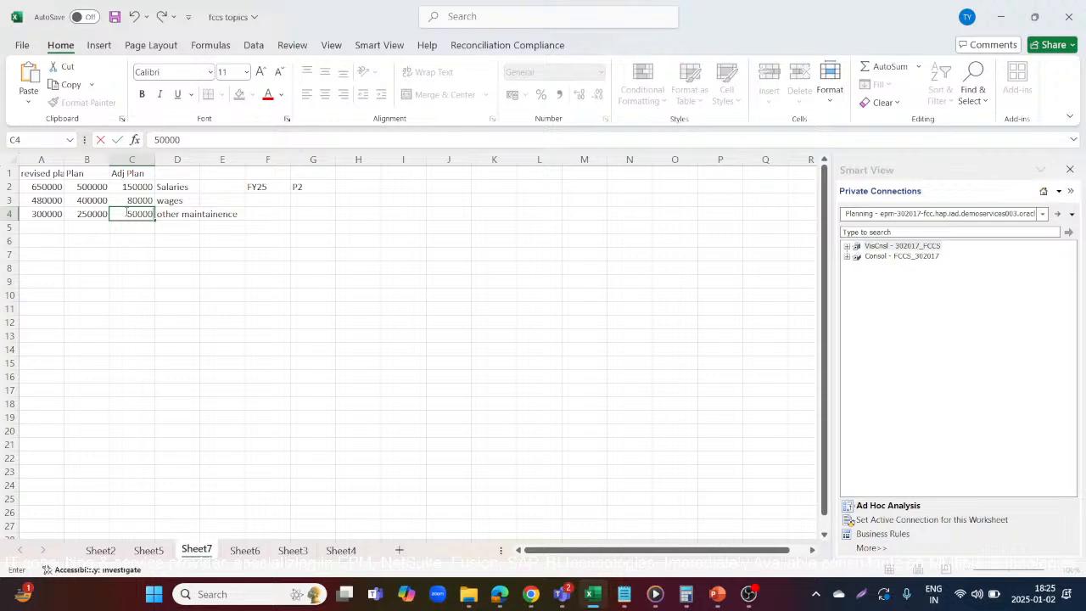
{"action": "key", "text": "Return"}
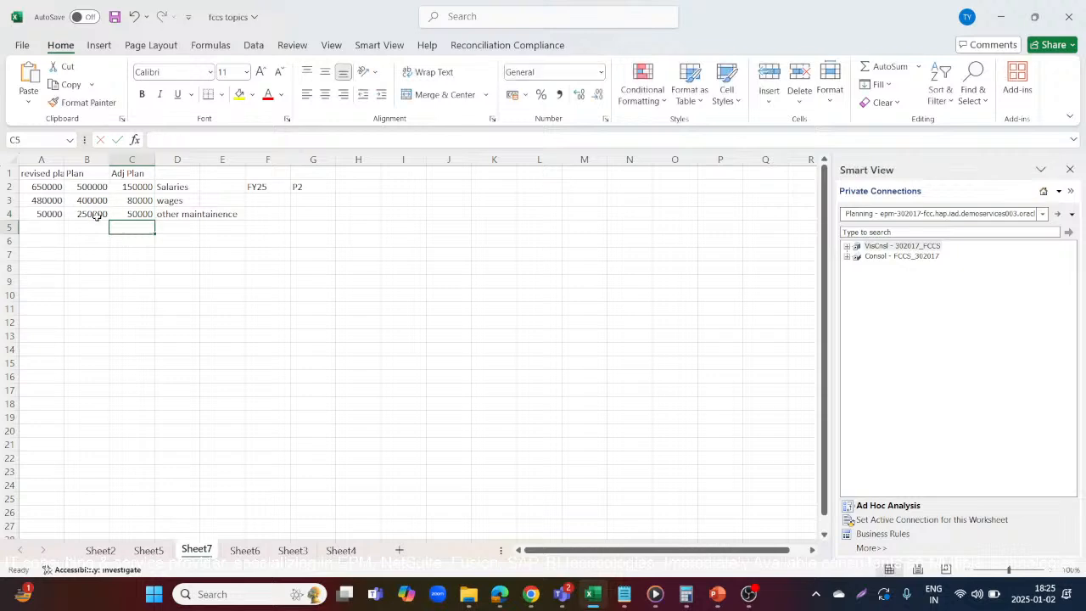
{"action": "left_click", "coordinate": [97, 216]}
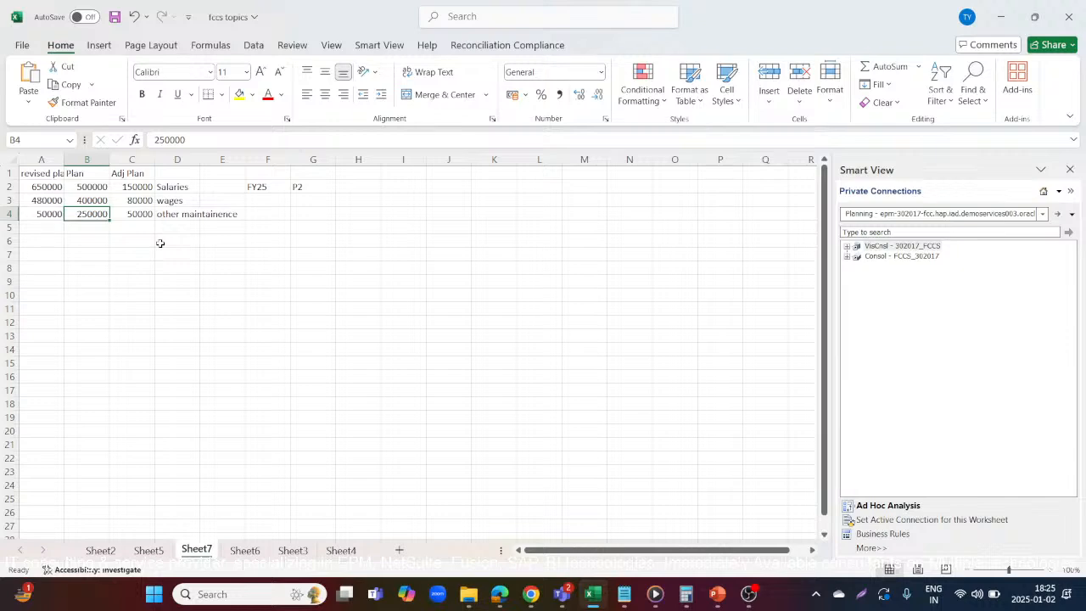
{"action": "left_click", "coordinate": [132, 213]}
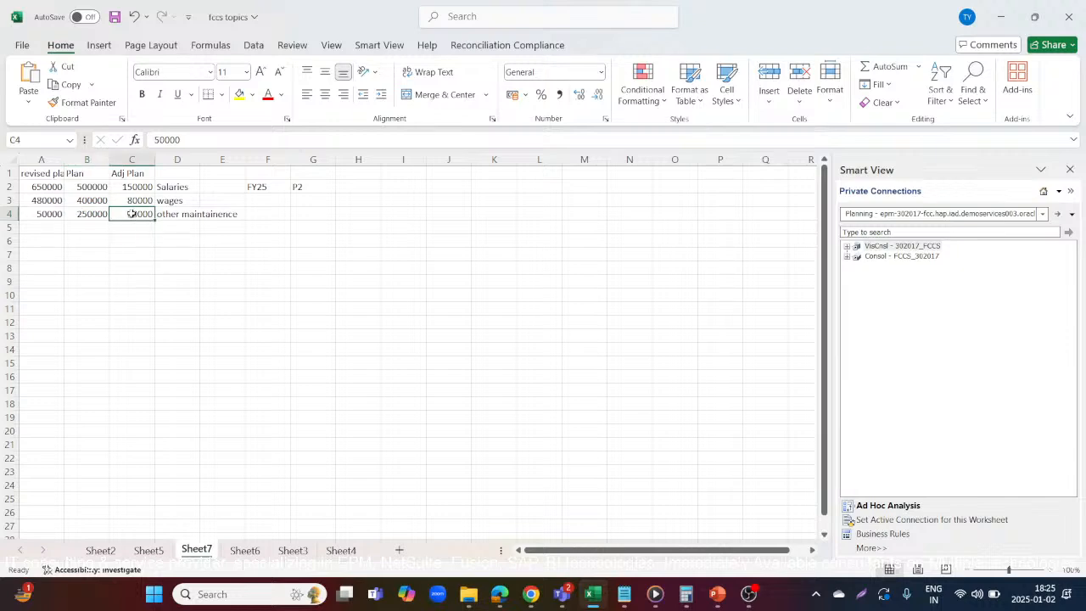
Calculate the revised plan for other maintainence in cell A4 with the formula =B4+C4
{"action": "left_click", "coordinate": [52, 213]}
{"action": "type", "text": "="}
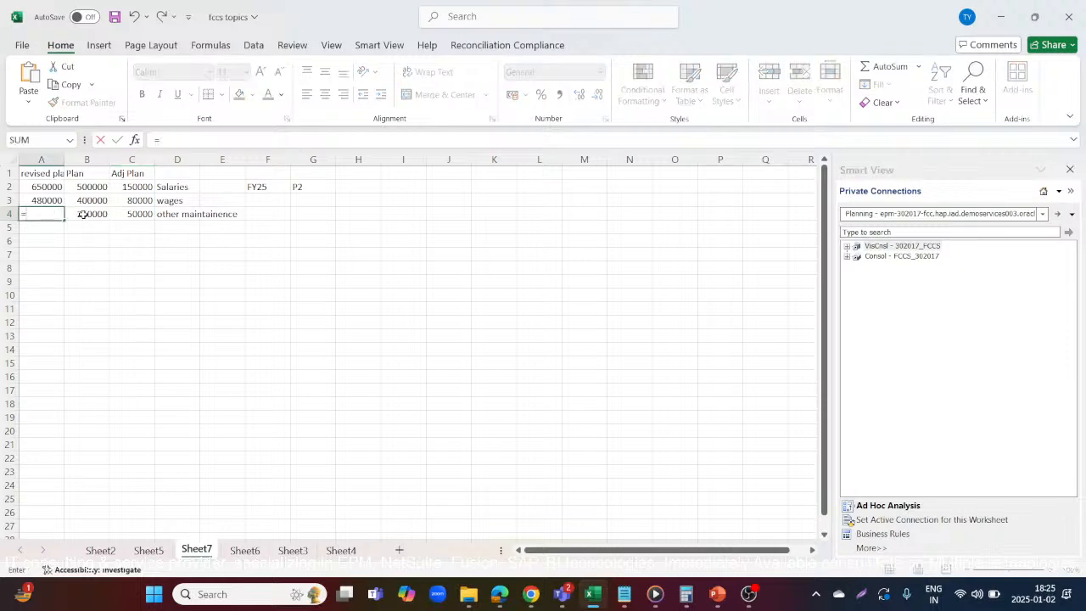
{"action": "left_click", "coordinate": [86, 214]}
{"action": "type", "text": "+"}
{"action": "left_click", "coordinate": [119, 214]}
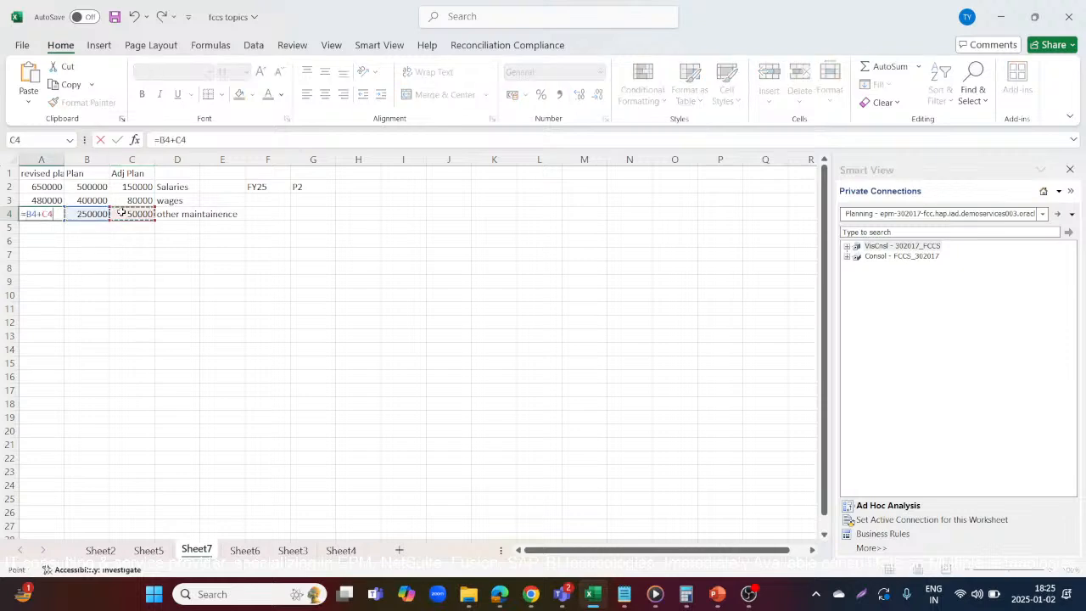
{"action": "key", "text": "Return"}
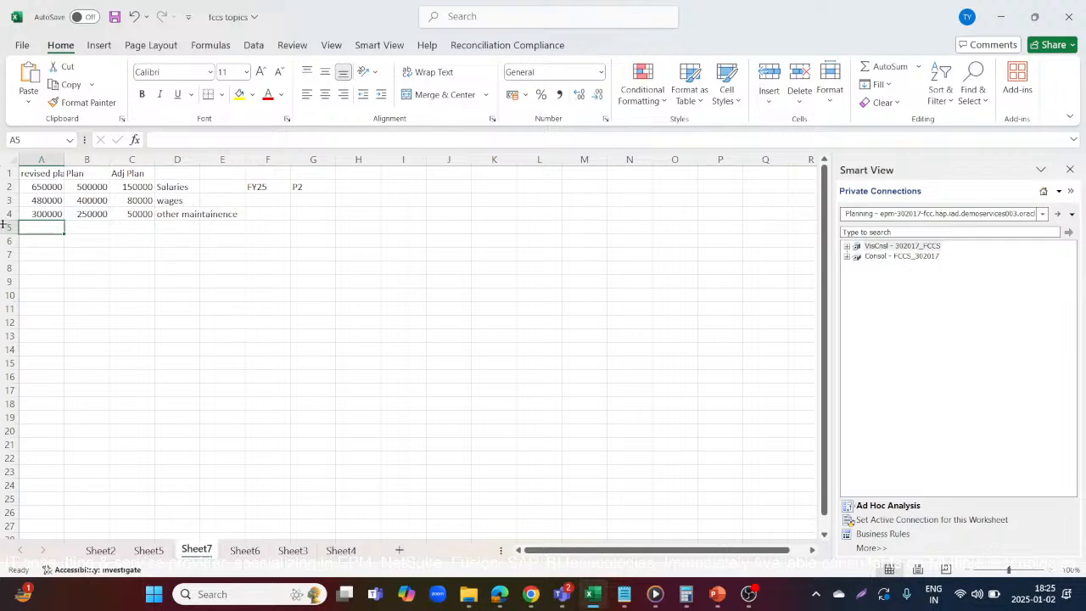
{"action": "left_click", "coordinate": [41, 159]}
{"action": "left_click", "coordinate": [135, 239]}
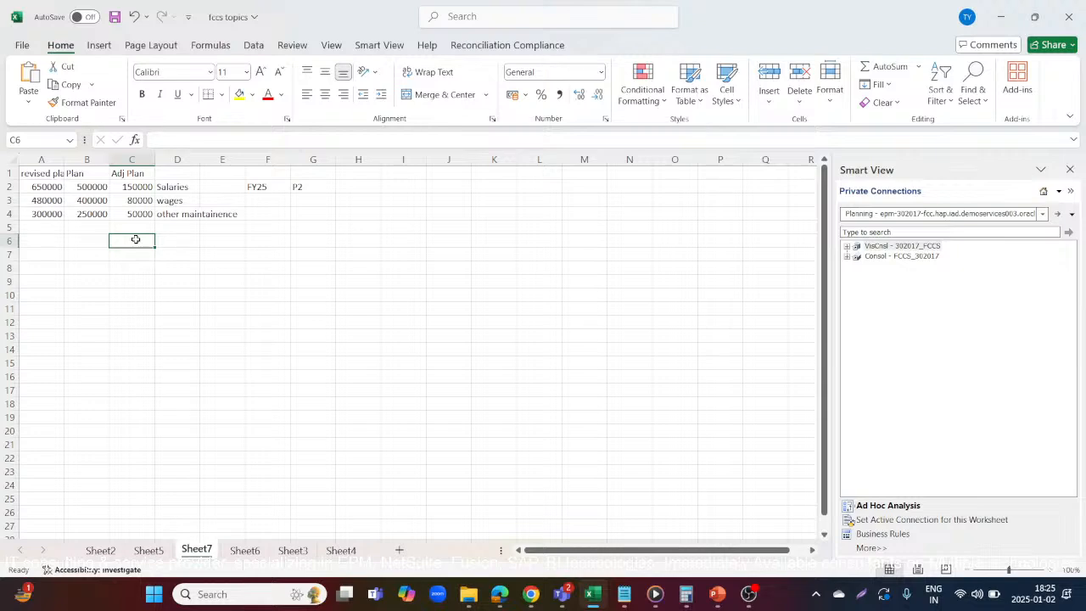
{"action": "left_click", "coordinate": [52, 173]}
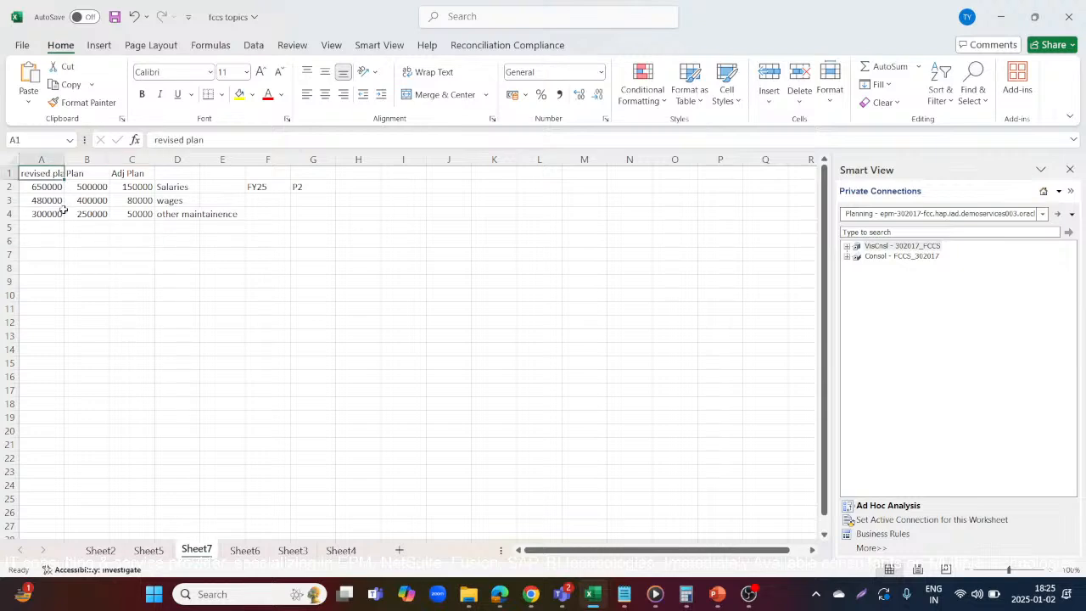
Switch to Oracle EPM Cloud in the browser and review the Adj Plan, Plan and Revised Plan members of the Scenario dimension
{"action": "key", "text": "alt+Tab"}
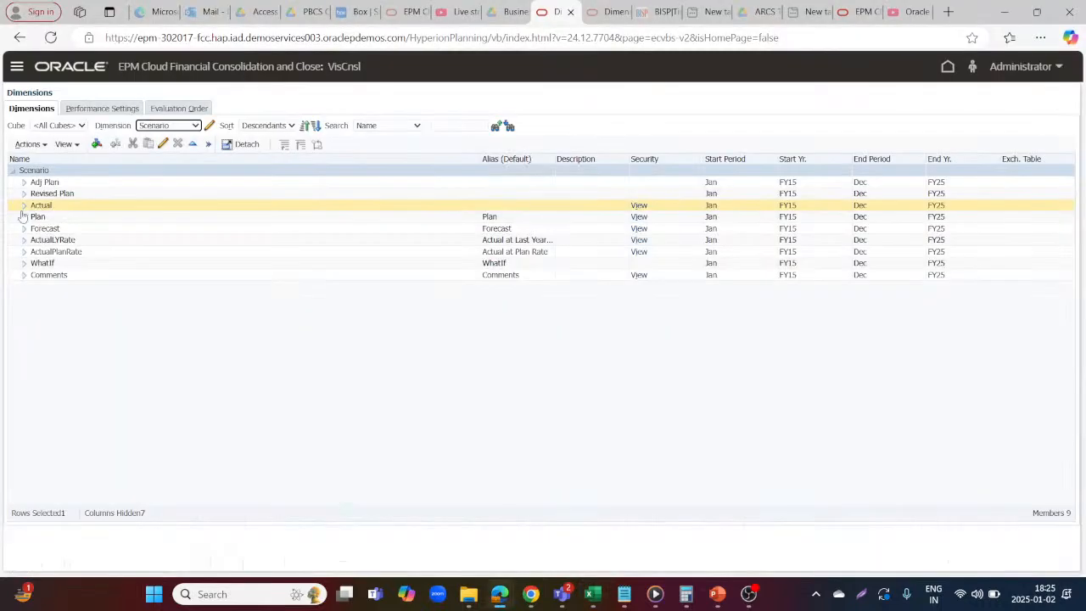
{"action": "left_click", "coordinate": [45, 182]}
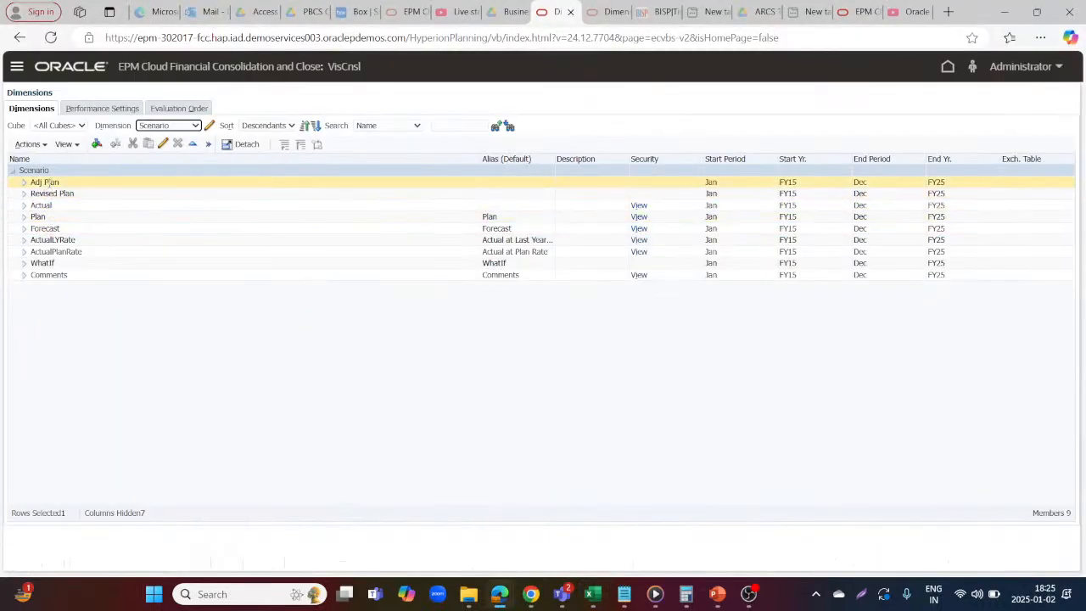
{"action": "left_click", "coordinate": [48, 182]}
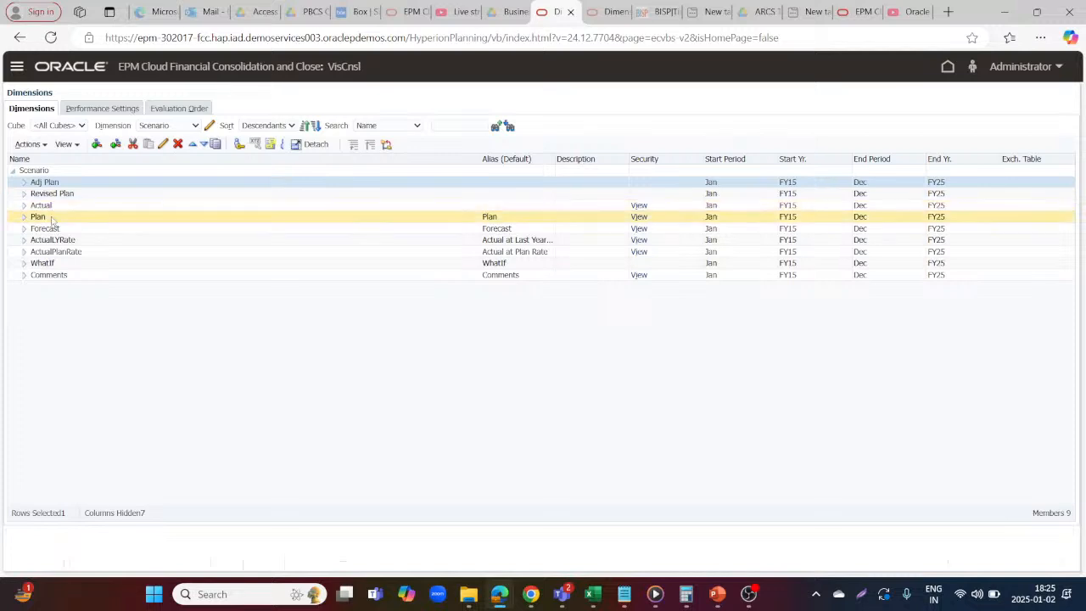
{"action": "left_click", "coordinate": [54, 217]}
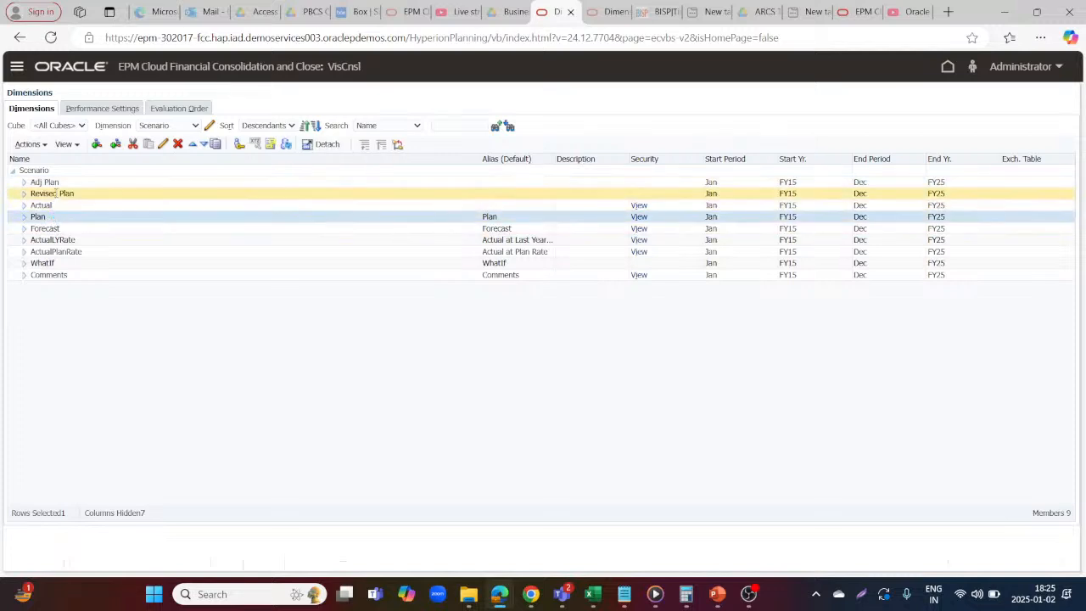
{"action": "left_click", "coordinate": [58, 181]}
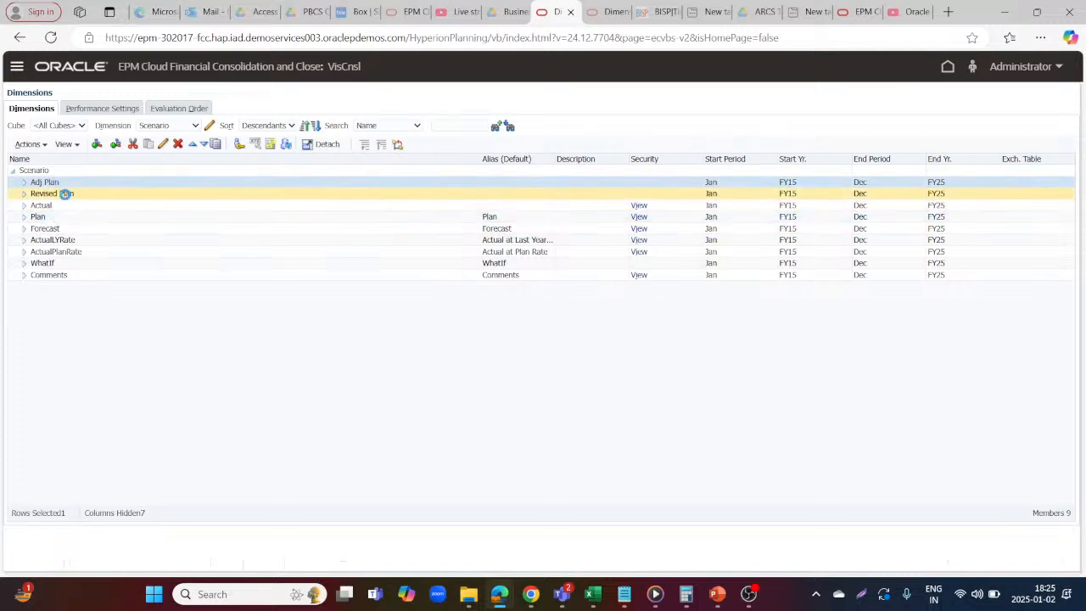
{"action": "left_click", "coordinate": [65, 194]}
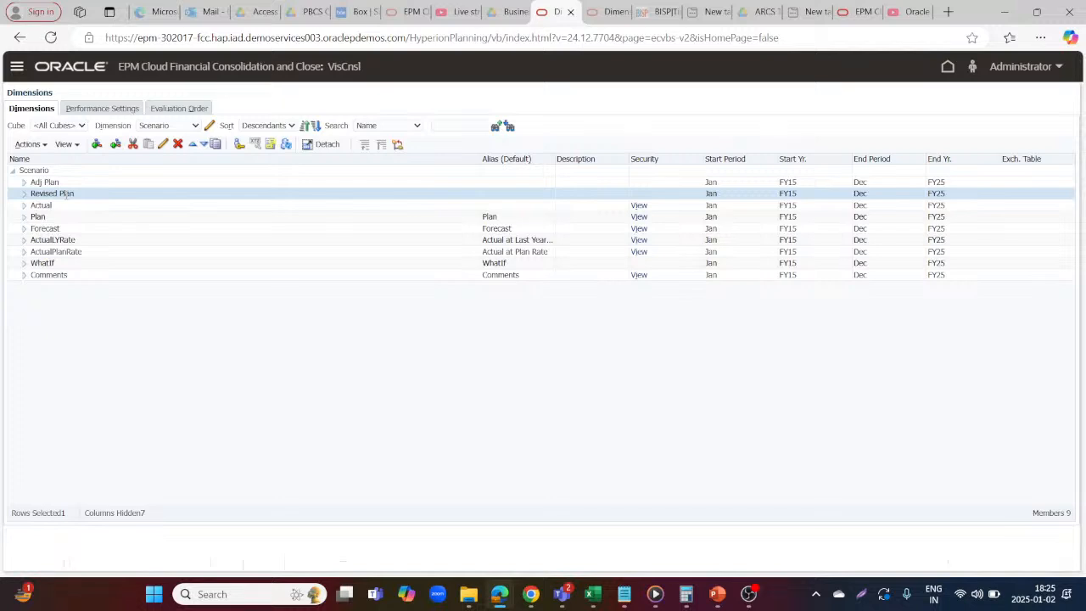
Display the Account dimension and expand FCCS_Balance Sheet down to the children of FCCS_Total Balance Sheet-Traditional Approach
{"action": "left_click", "coordinate": [182, 128]}
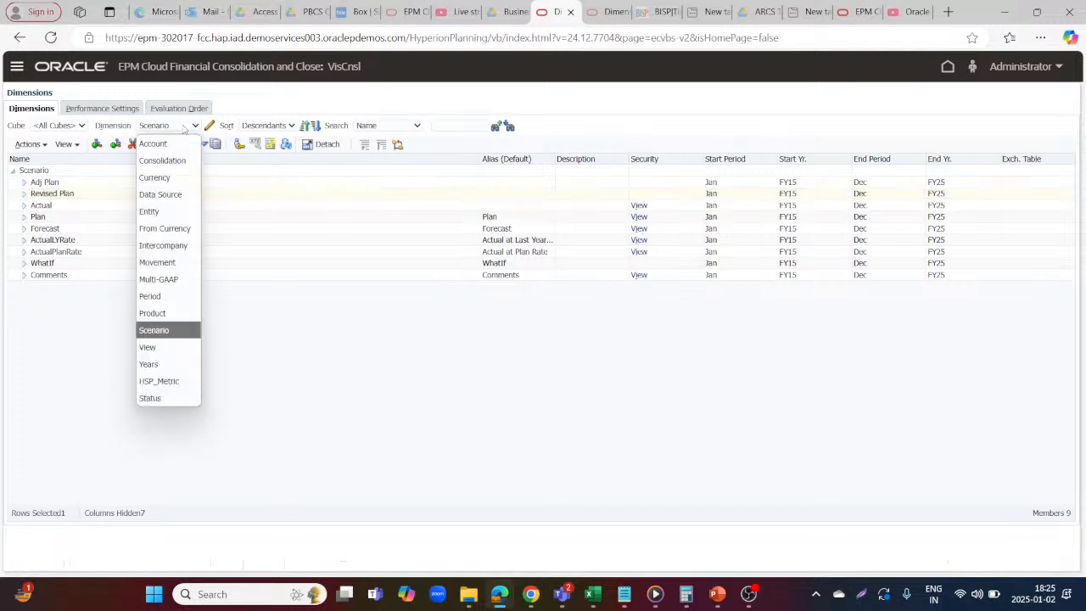
{"action": "left_click", "coordinate": [153, 143]}
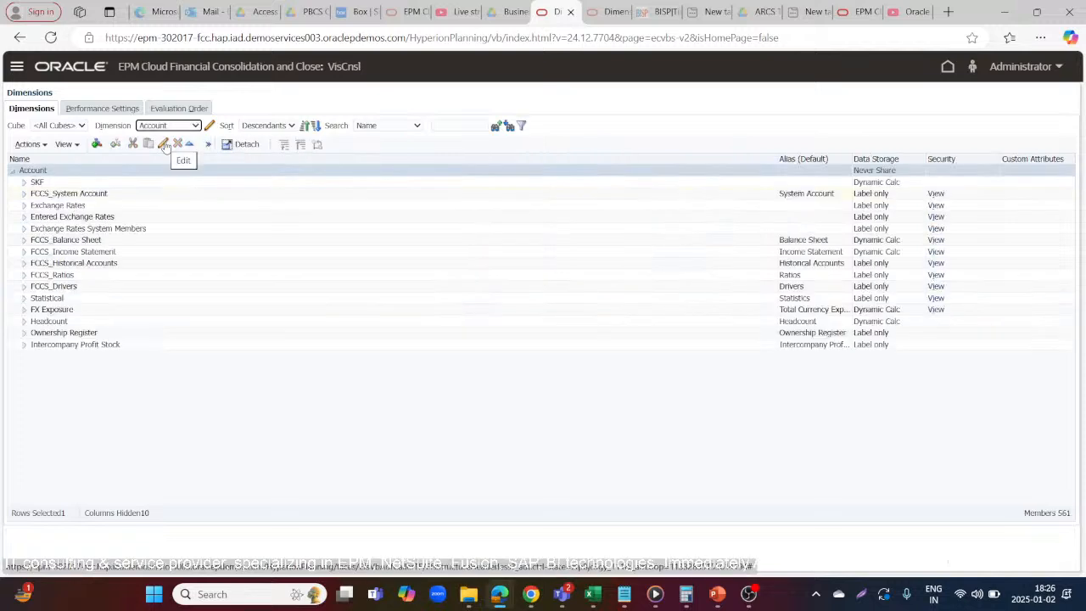
{"action": "left_click", "coordinate": [24, 240]}
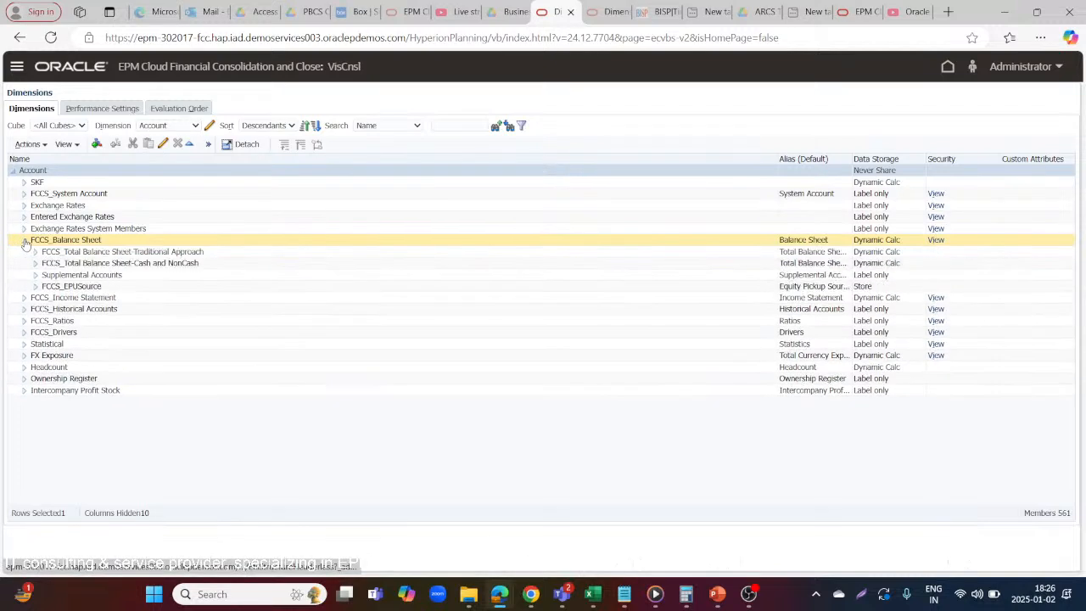
{"action": "left_click", "coordinate": [39, 252]}
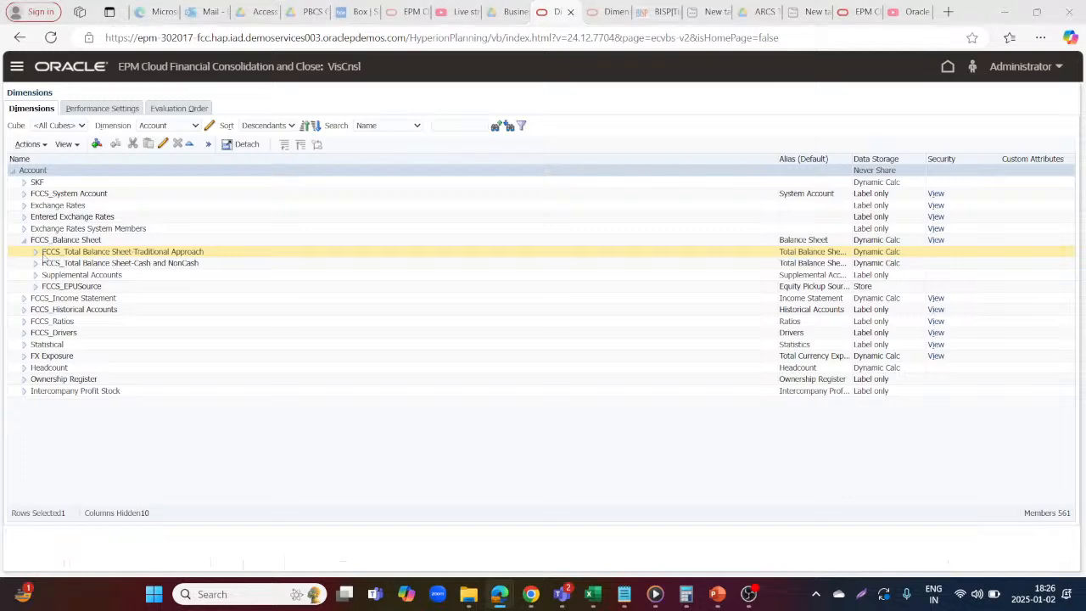
{"action": "key", "text": "alt+Tab"}
{"action": "key", "text": "alt+Tab"}
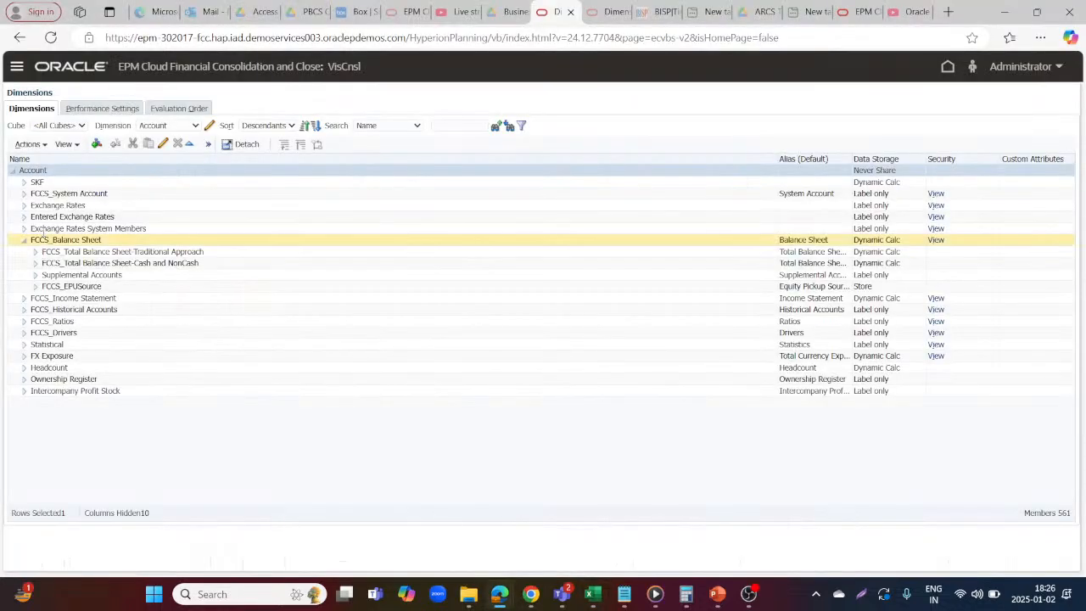
{"action": "left_click", "coordinate": [35, 251]}
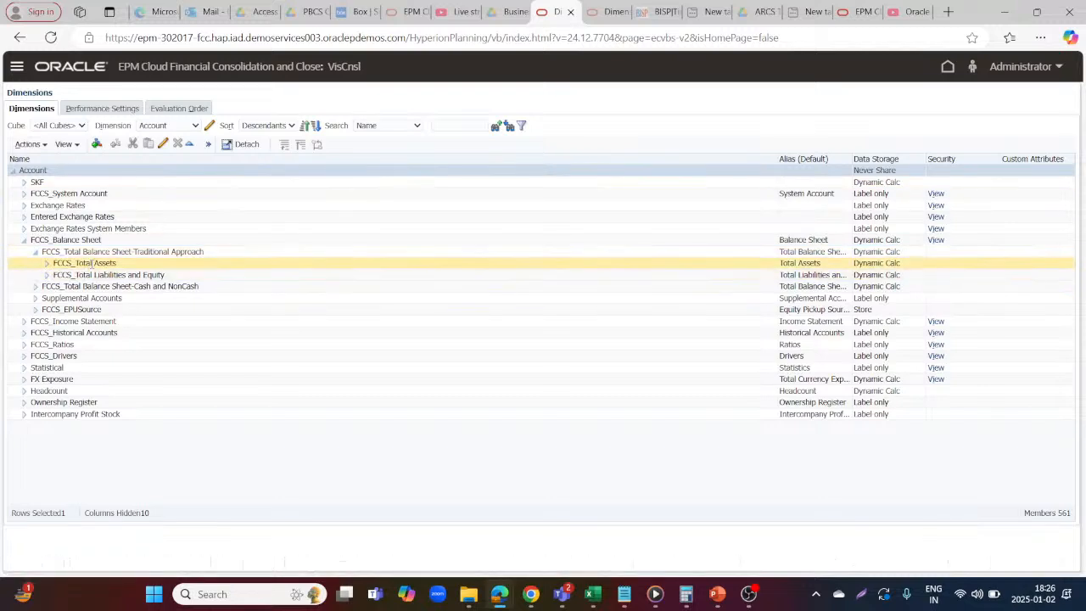
Search the Account dimension by both name and alias for Operating Expenses and expand the FCCS_Operating Expenses member
{"action": "left_click", "coordinate": [418, 127]}
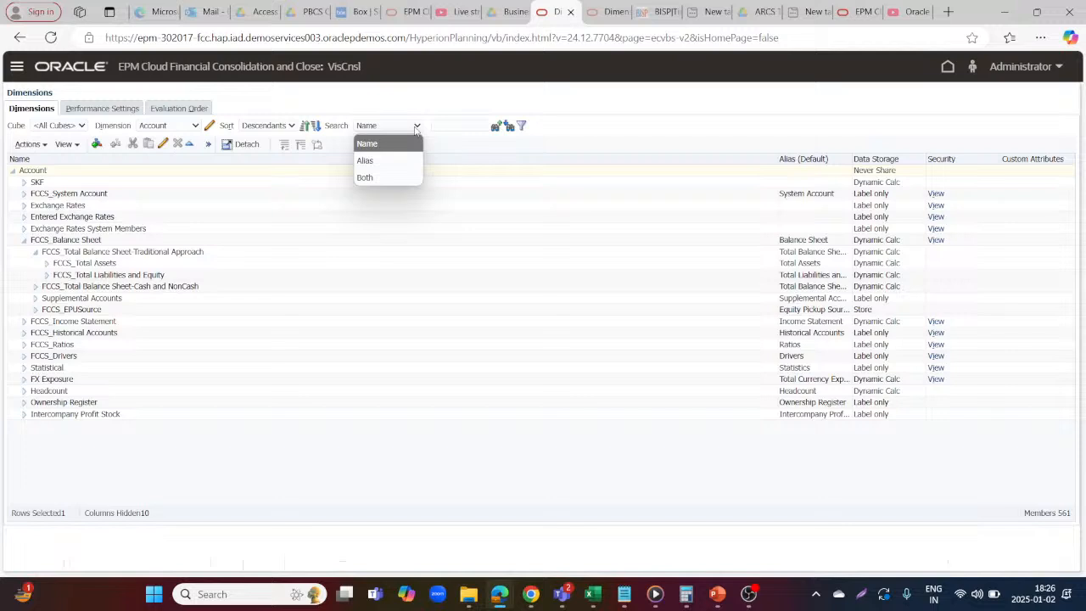
{"action": "left_click", "coordinate": [381, 177]}
{"action": "left_click", "coordinate": [453, 125]}
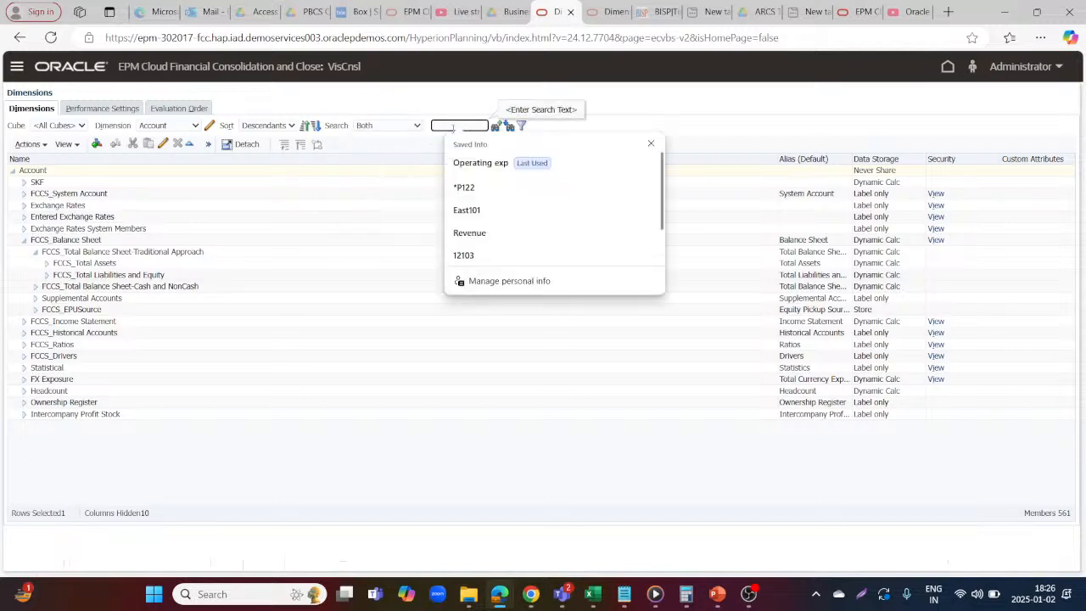
{"action": "type", "text": "Operatin"}
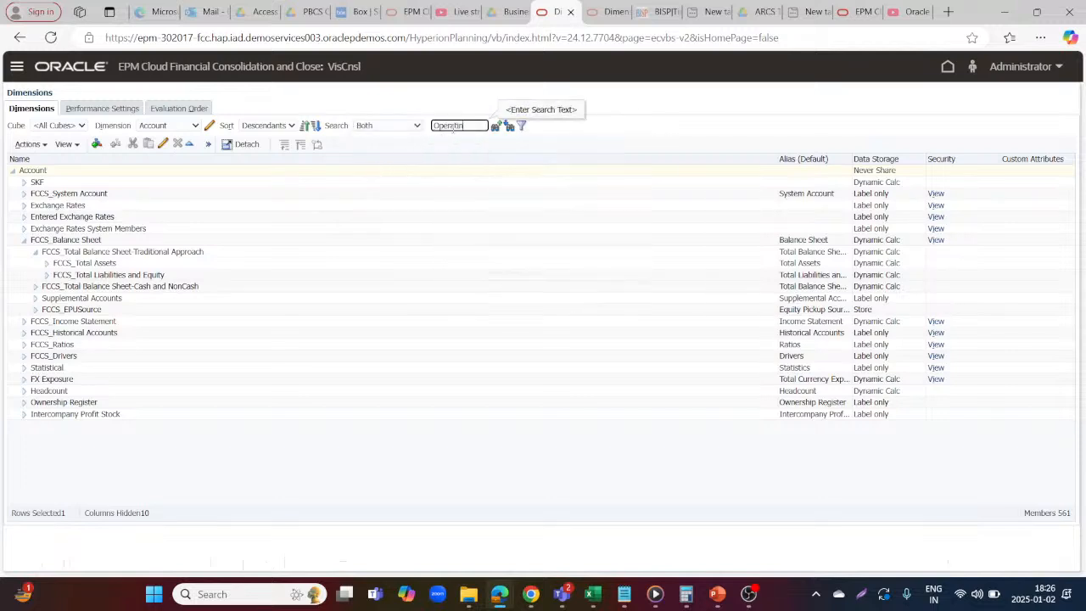
{"action": "type", "text": "g Expenses"}
{"action": "left_click", "coordinate": [510, 126]}
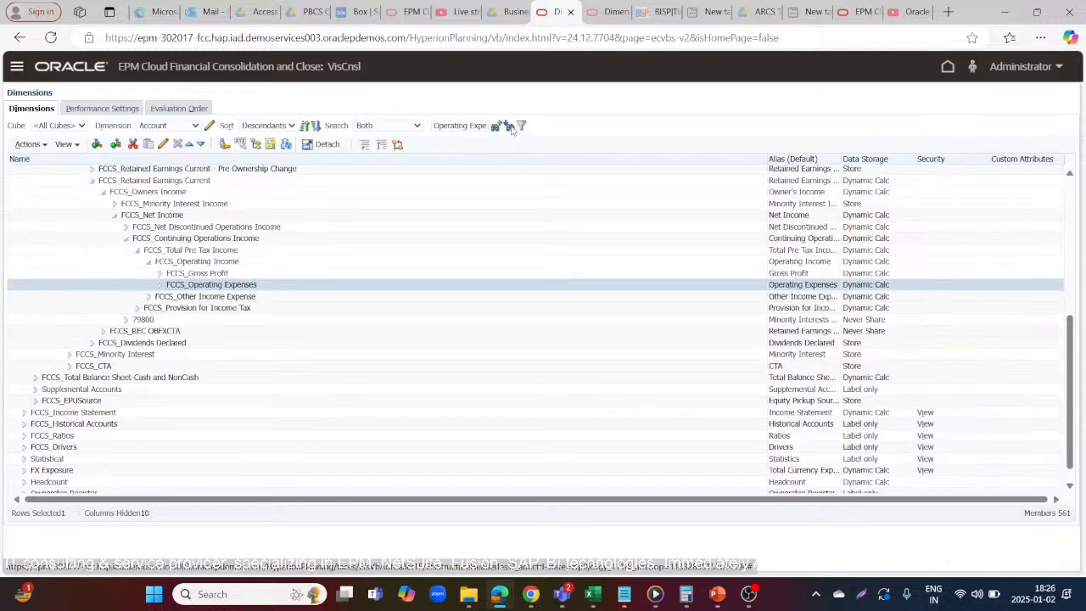
{"action": "left_click", "coordinate": [159, 285]}
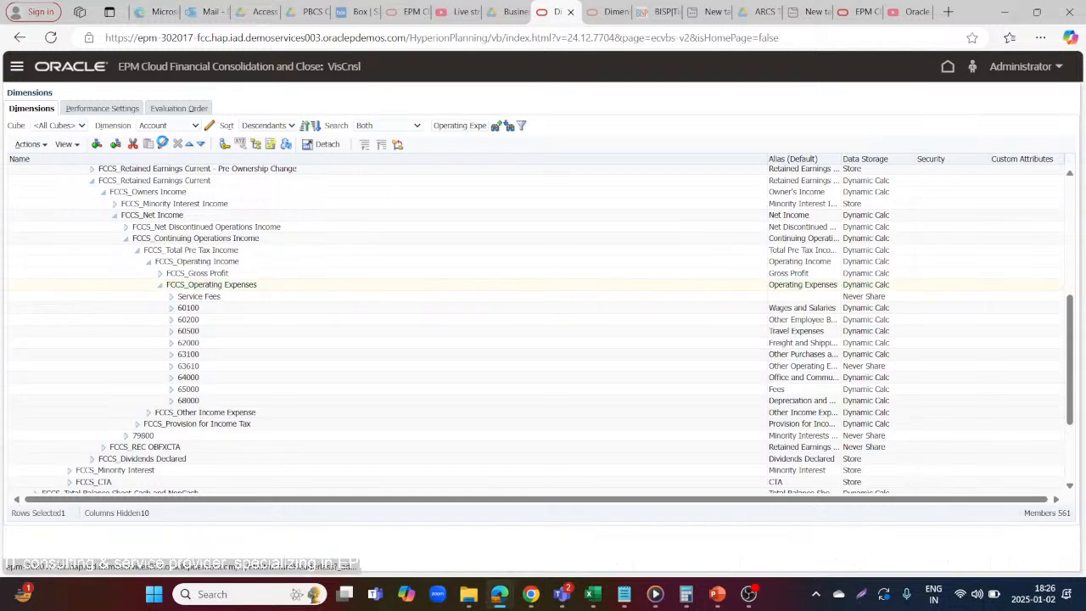
Examine the member properties and member formula of FCCS_Operating Expenses without changing them
{"action": "left_click", "coordinate": [162, 144]}
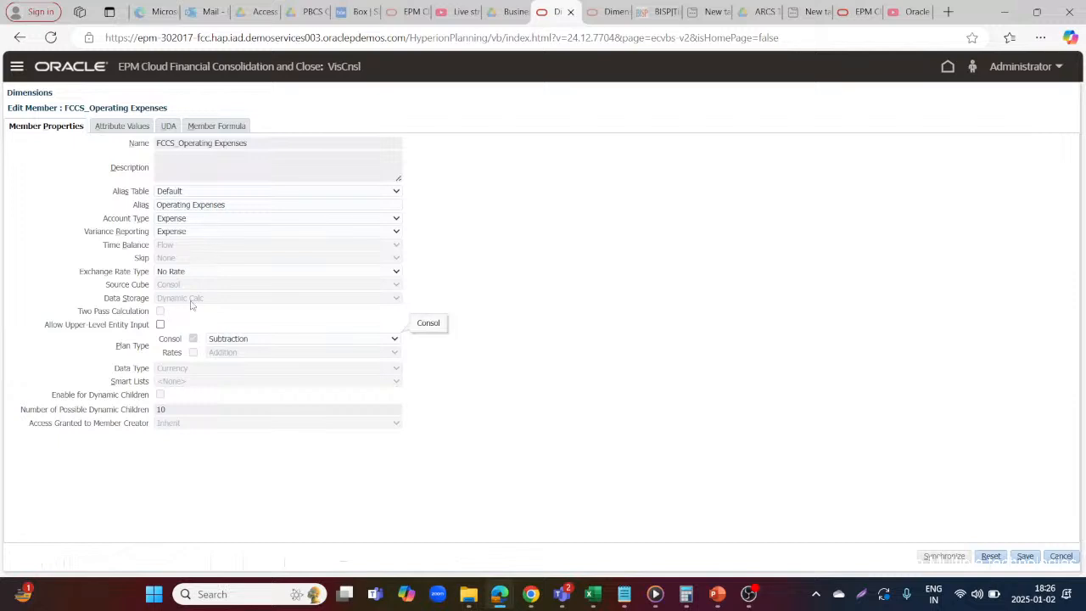
{"action": "left_click", "coordinate": [215, 129]}
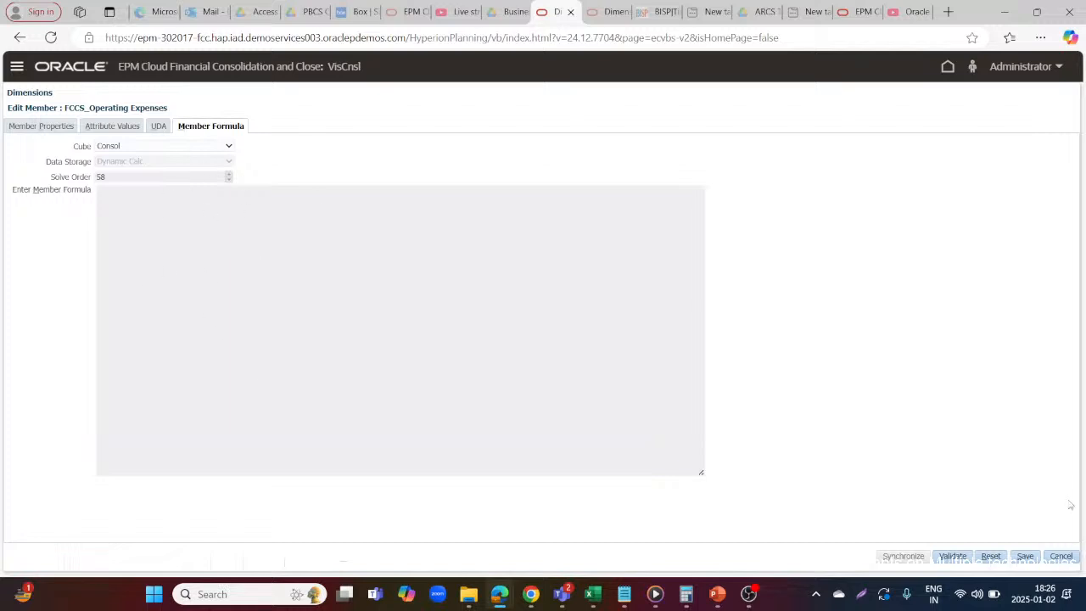
{"action": "left_click", "coordinate": [1060, 558]}
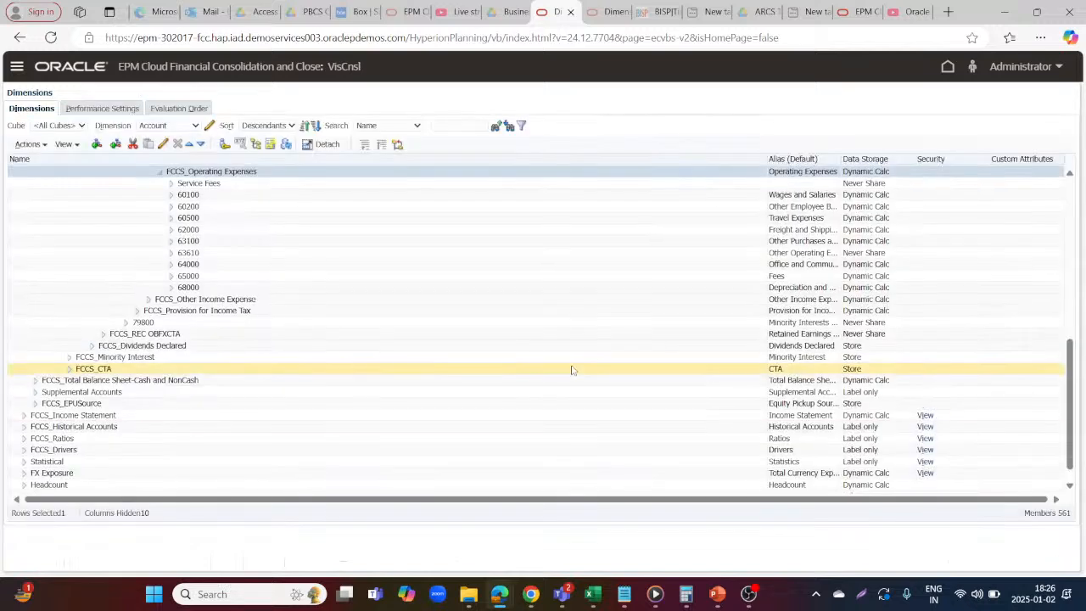
Display the Scenario dimension and review its Revised Plan, Plan and Adj Plan members
{"action": "left_click", "coordinate": [159, 127]}
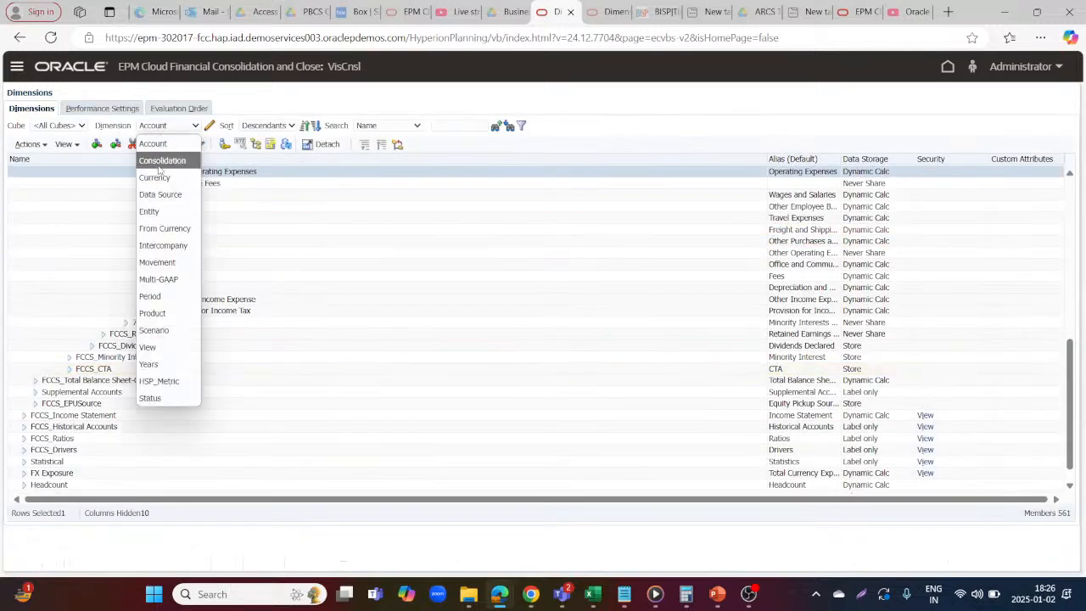
{"action": "left_click", "coordinate": [154, 330]}
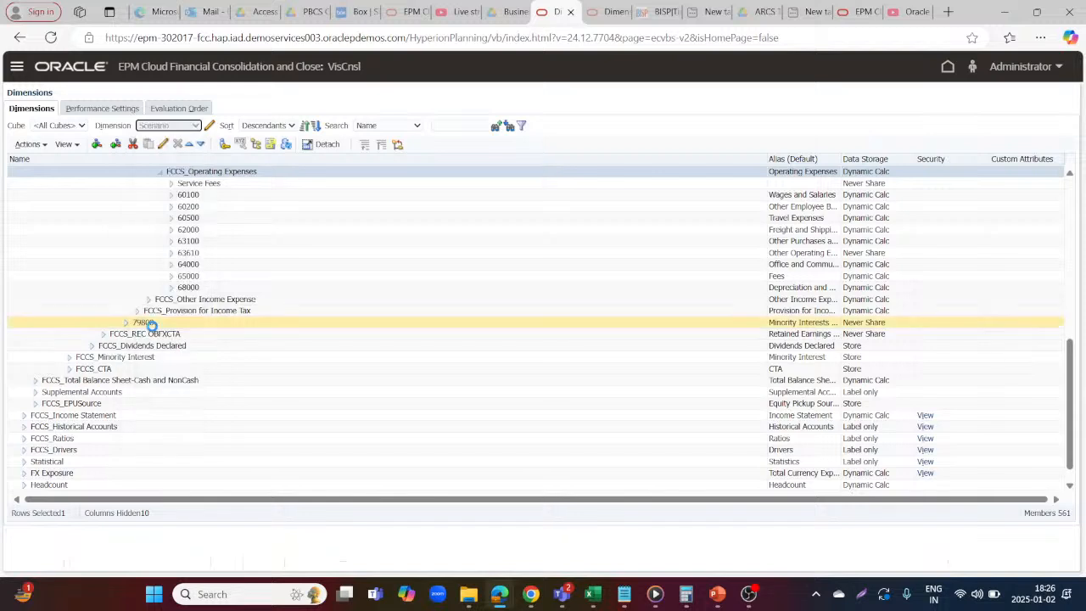
{"action": "left_click", "coordinate": [31, 194]}
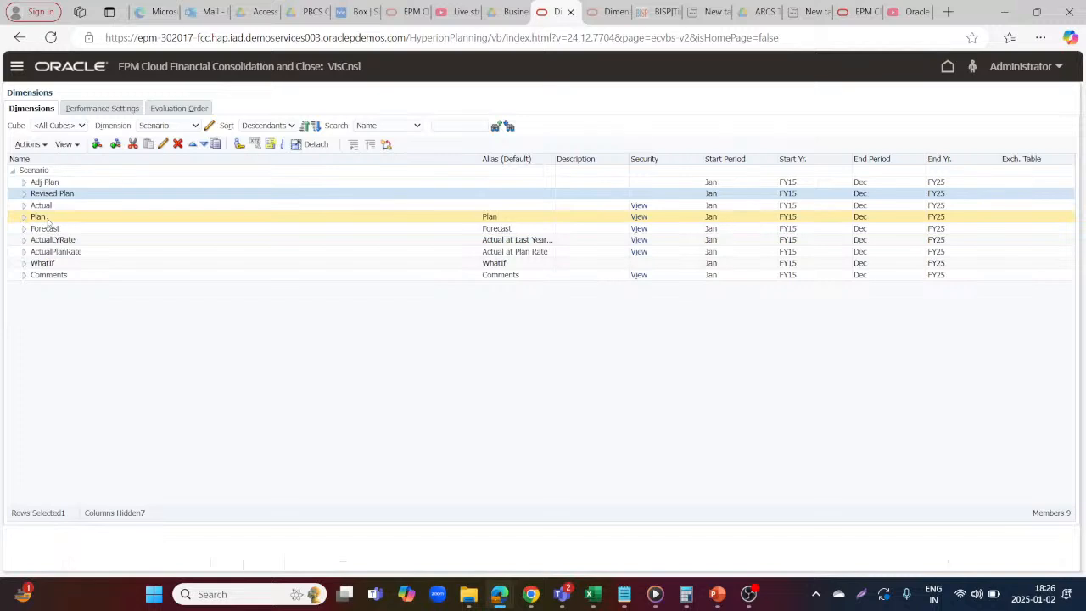
{"action": "left_click", "coordinate": [47, 218]}
{"action": "left_click", "coordinate": [78, 184]}
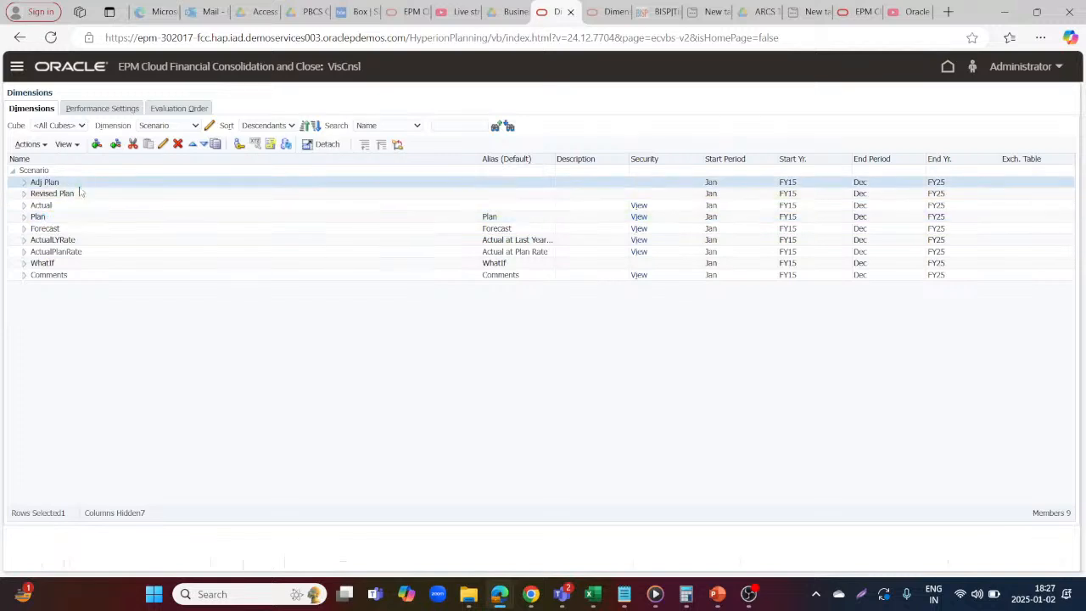
Examine the Revised Plan scenario's properties and validate its member formula "Plan"+"Adj Plan"; without saving changes
{"action": "left_click", "coordinate": [71, 193]}
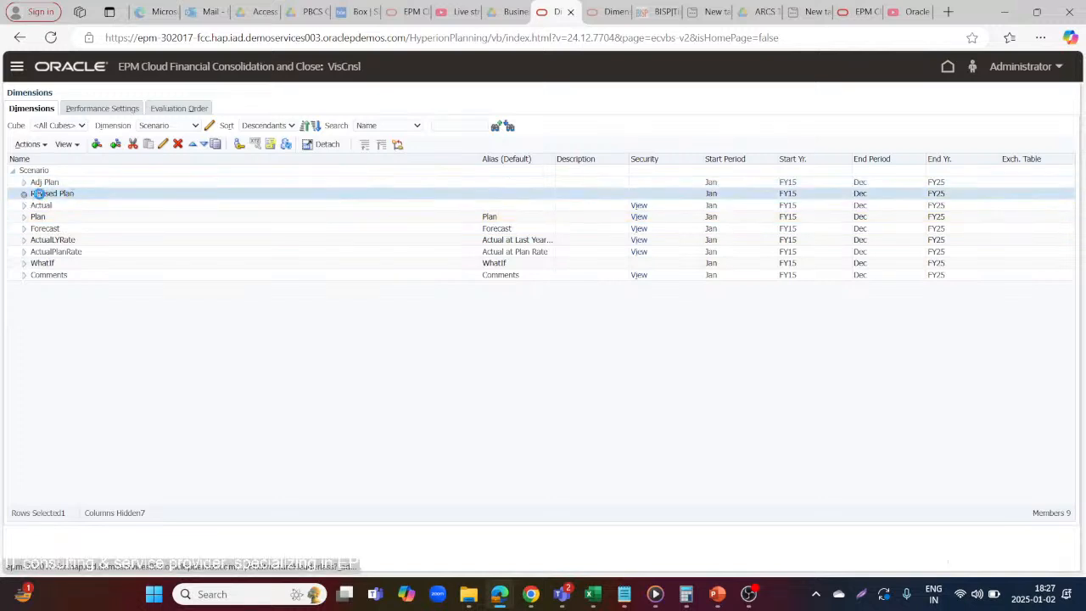
{"action": "left_click", "coordinate": [163, 145]}
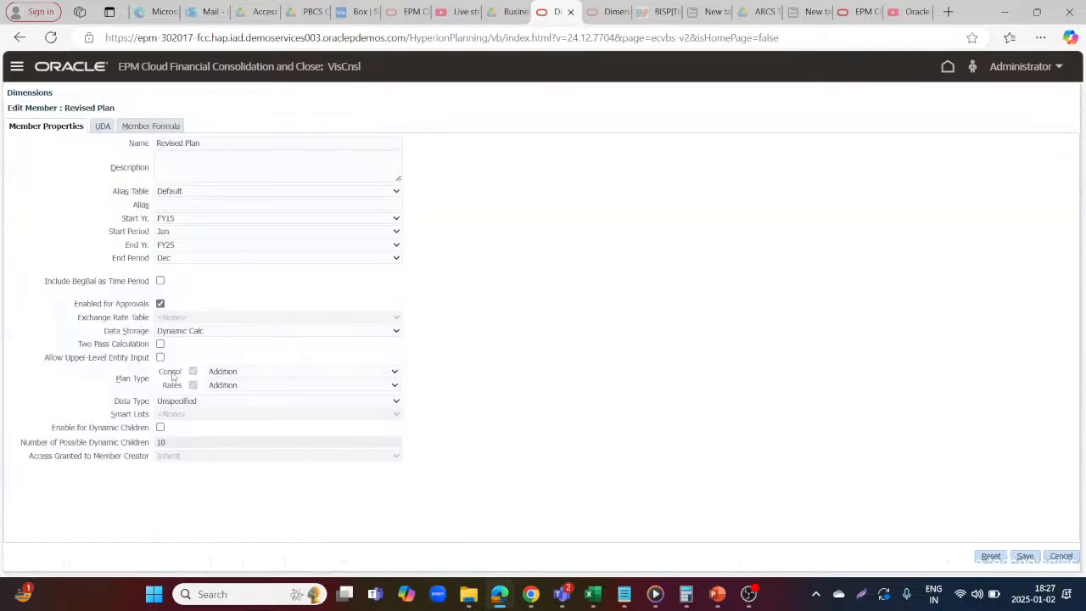
{"action": "left_click", "coordinate": [145, 126]}
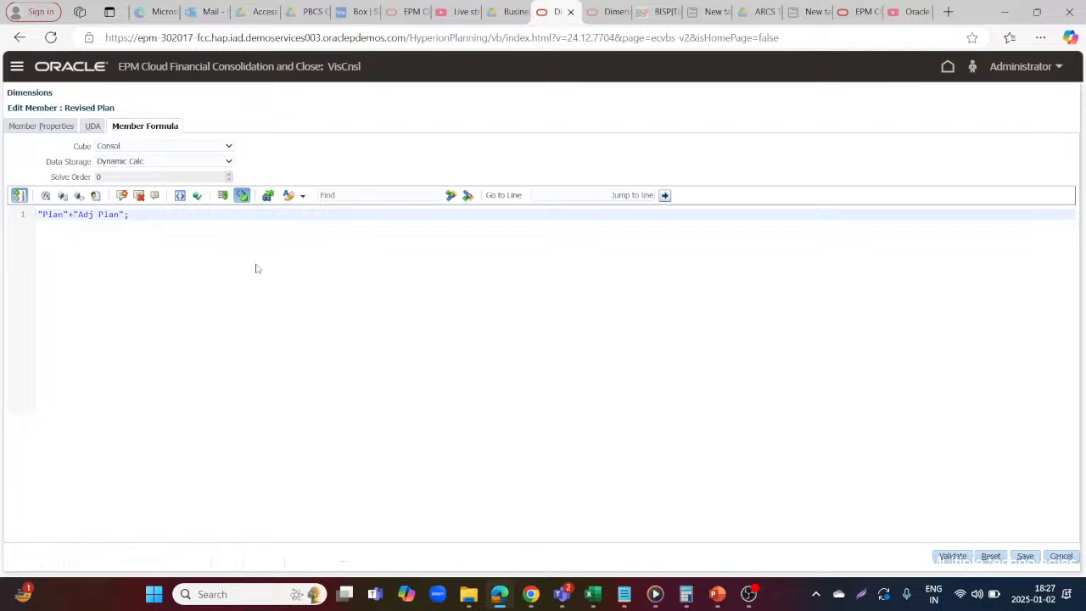
{"action": "left_click", "coordinate": [952, 556]}
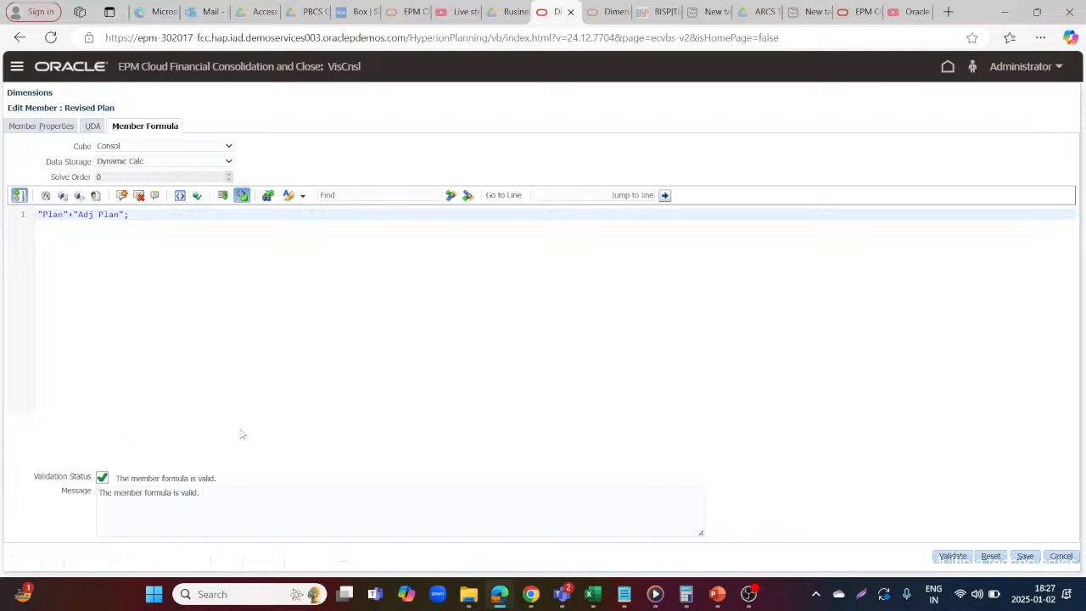
{"action": "left_click", "coordinate": [1064, 555]}
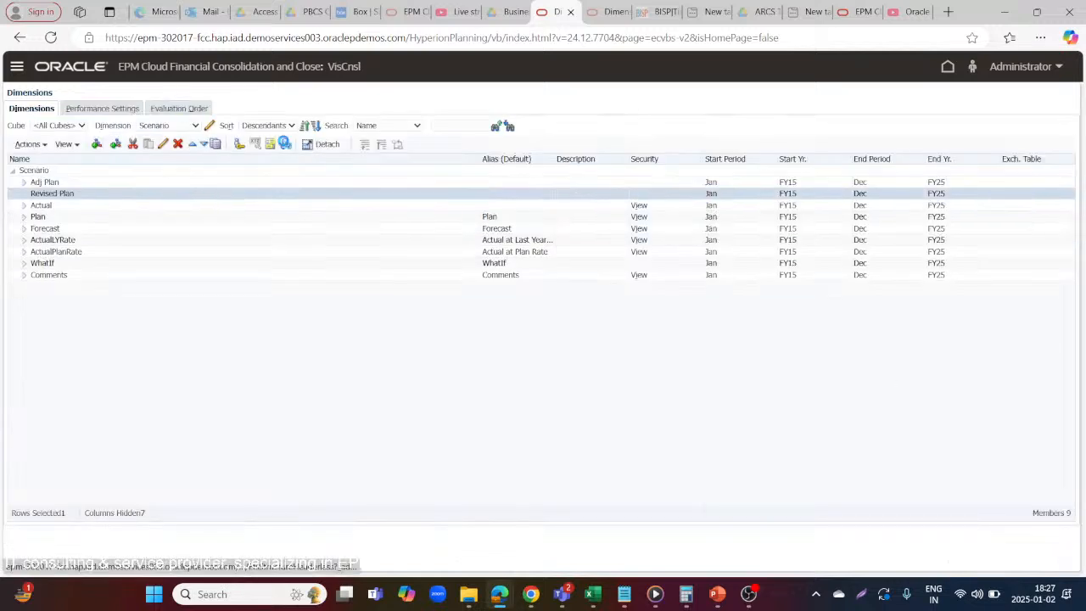
Refresh the database so all cube outlines are recreated from the current metadata, including the plan scenarios
{"action": "left_click", "coordinate": [284, 144]}
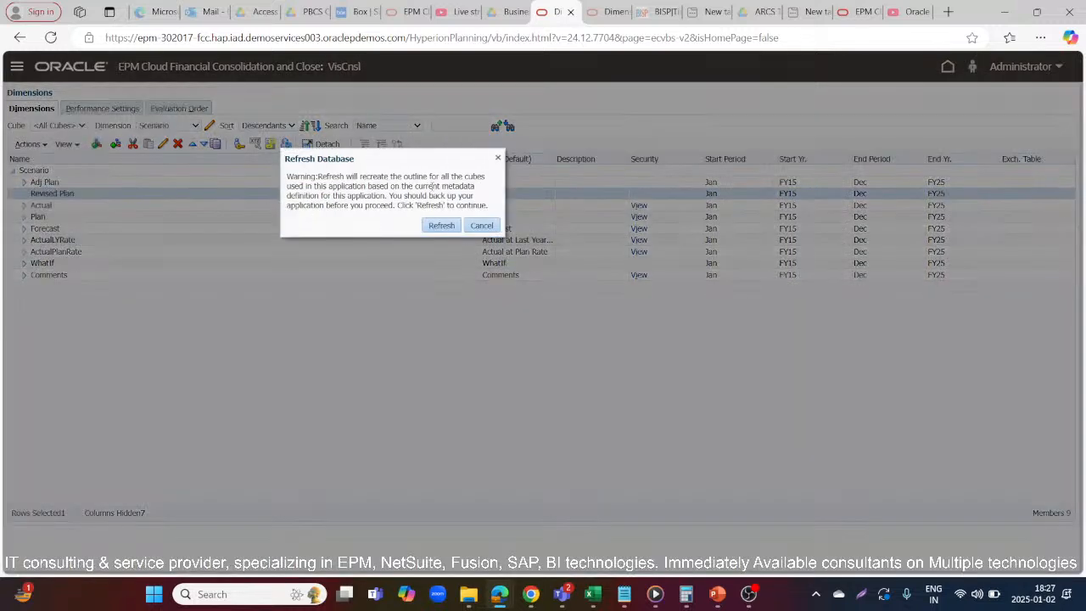
{"action": "left_click", "coordinate": [482, 225]}
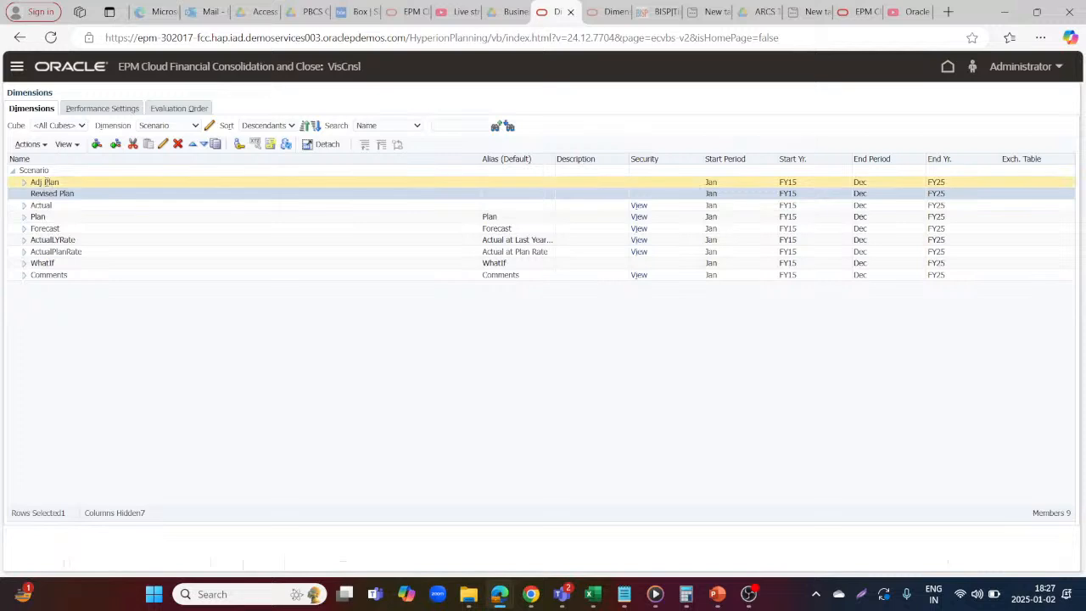
{"action": "left_click", "coordinate": [47, 181]}
{"action": "left_click", "coordinate": [53, 217]}
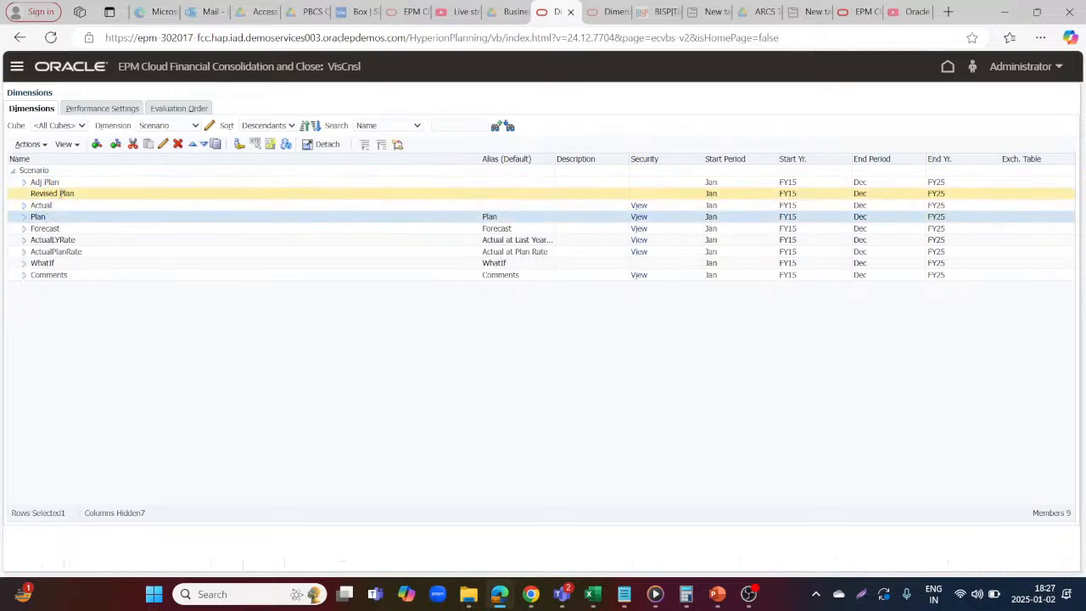
{"action": "left_click", "coordinate": [60, 194]}
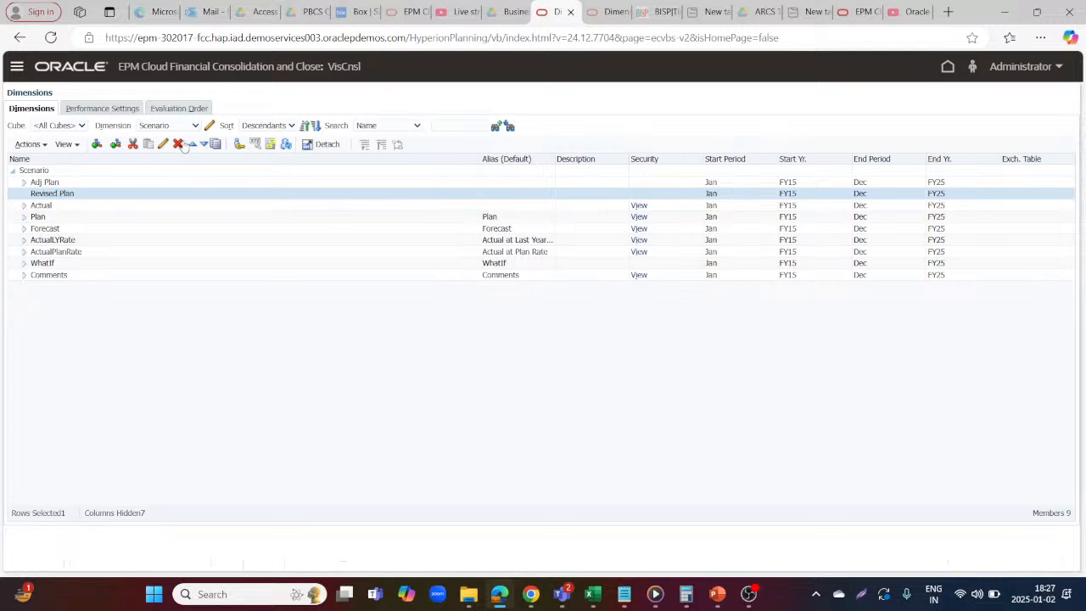
{"action": "left_click", "coordinate": [285, 146]}
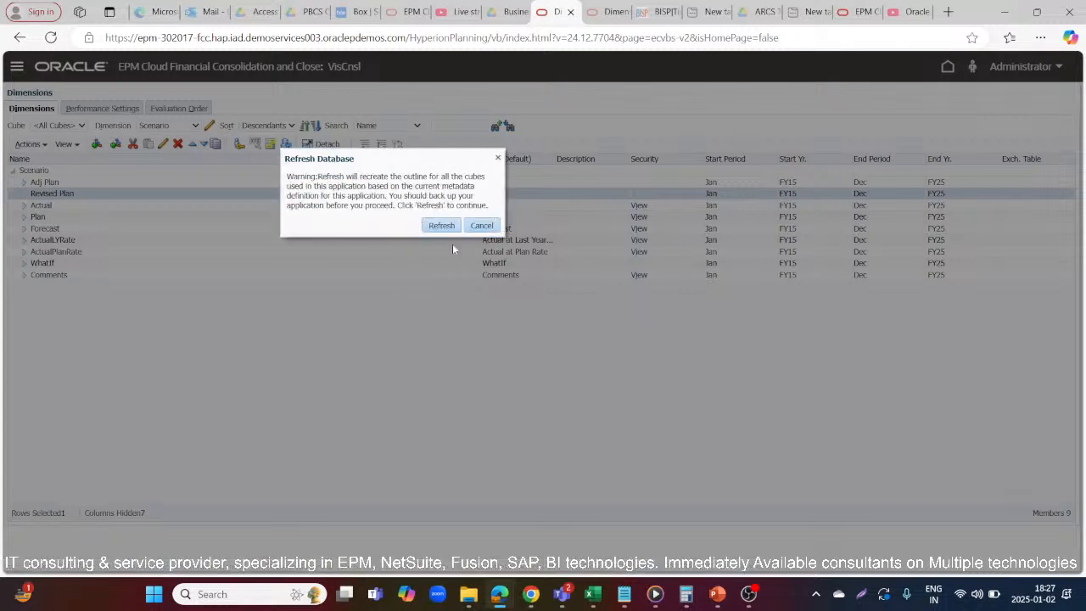
{"action": "left_click", "coordinate": [441, 226]}
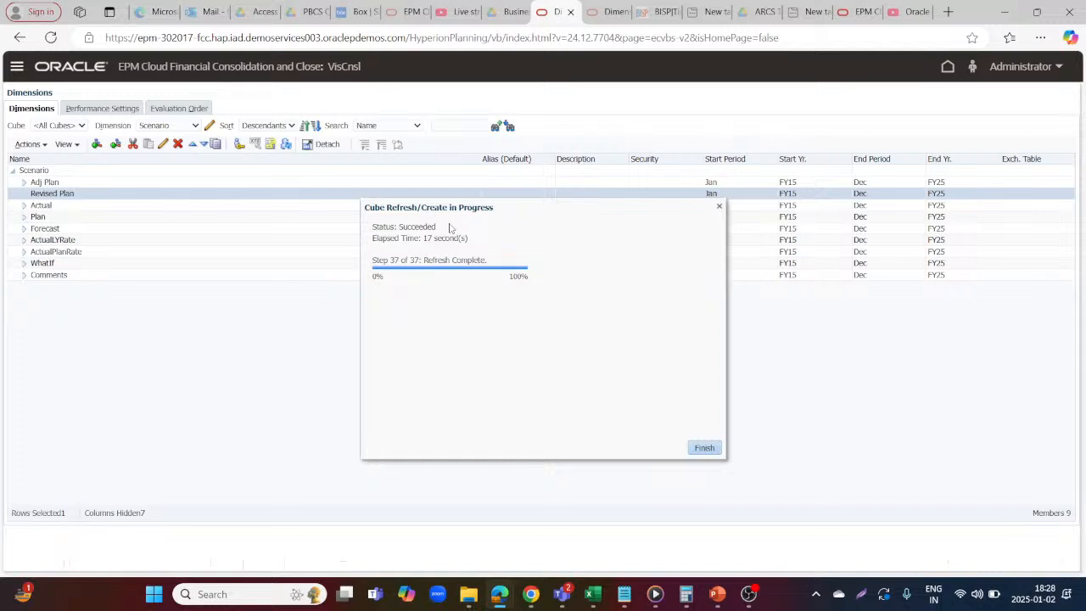
{"action": "left_click", "coordinate": [706, 448]}
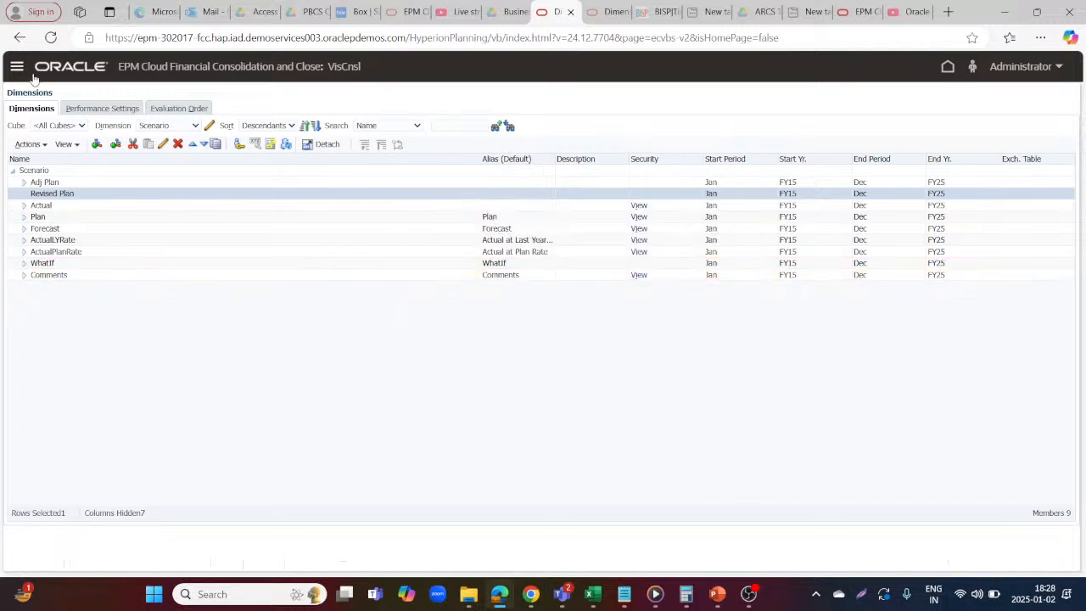
Switch to the fccs topics workbook in Excel and look through its sheets for the Smart View ad hoc grid on Sheet5
{"action": "mouse_move", "coordinate": [592, 594]}
{"action": "left_click", "coordinate": [583, 535]}
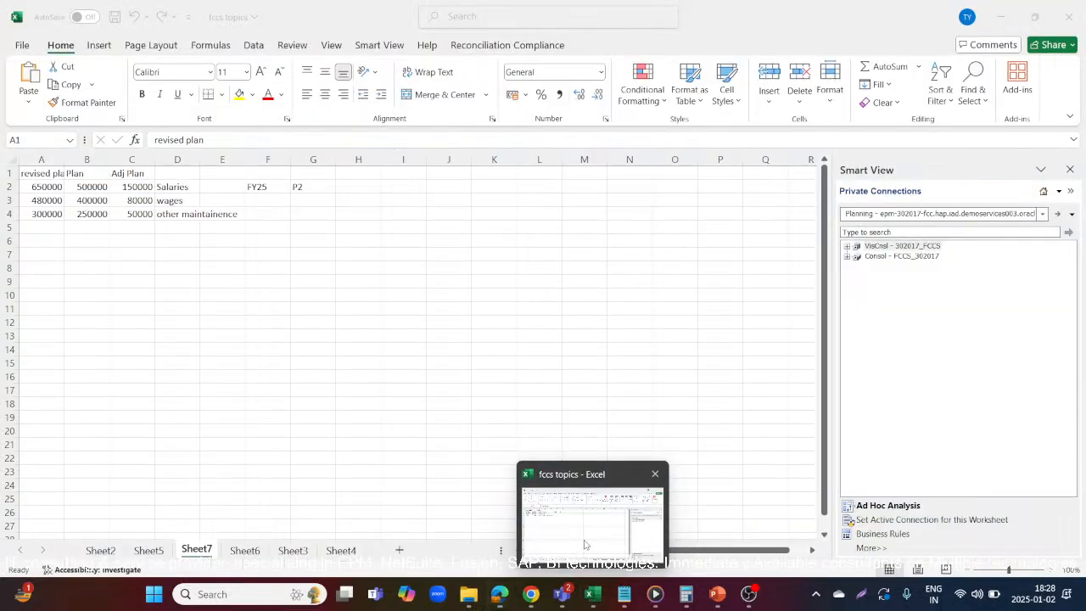
{"action": "left_click", "coordinate": [149, 550]}
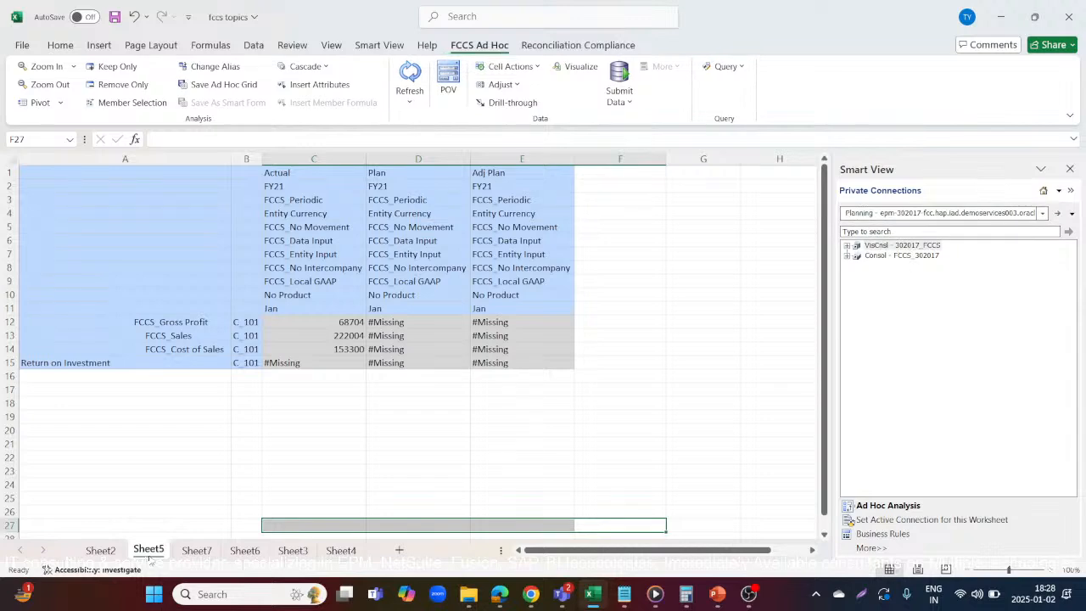
{"action": "left_click", "coordinate": [104, 549]}
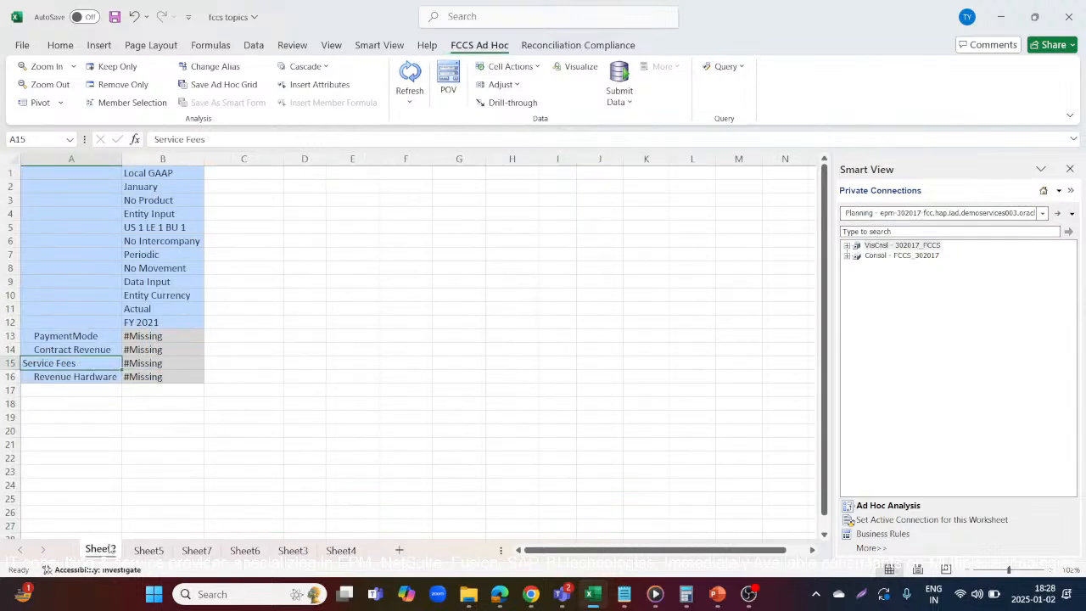
{"action": "left_click", "coordinate": [149, 550]}
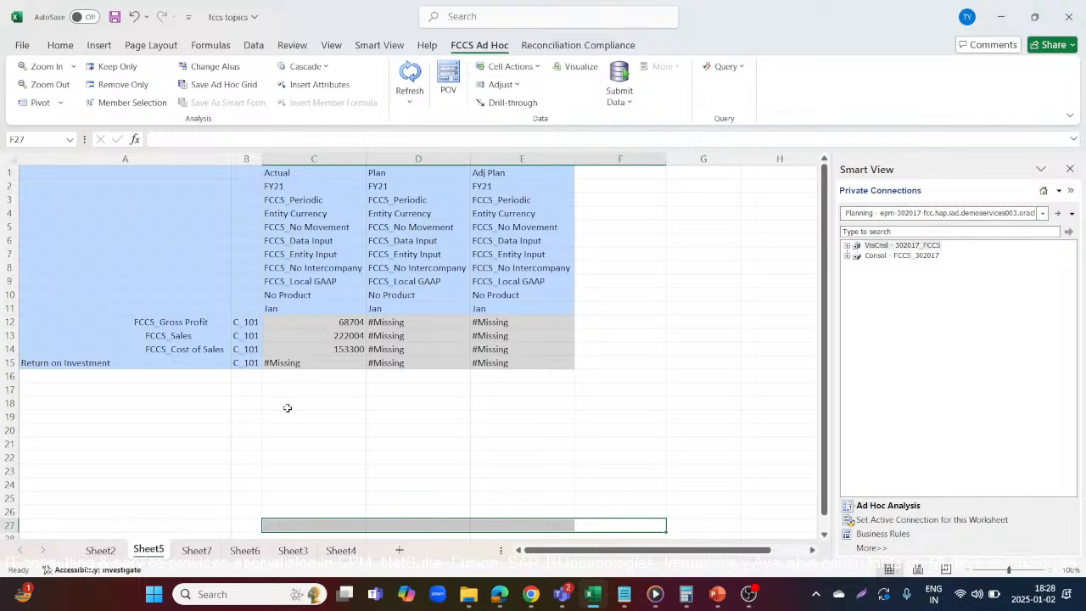
{"action": "left_click", "coordinate": [196, 550]}
{"action": "left_click", "coordinate": [245, 549]}
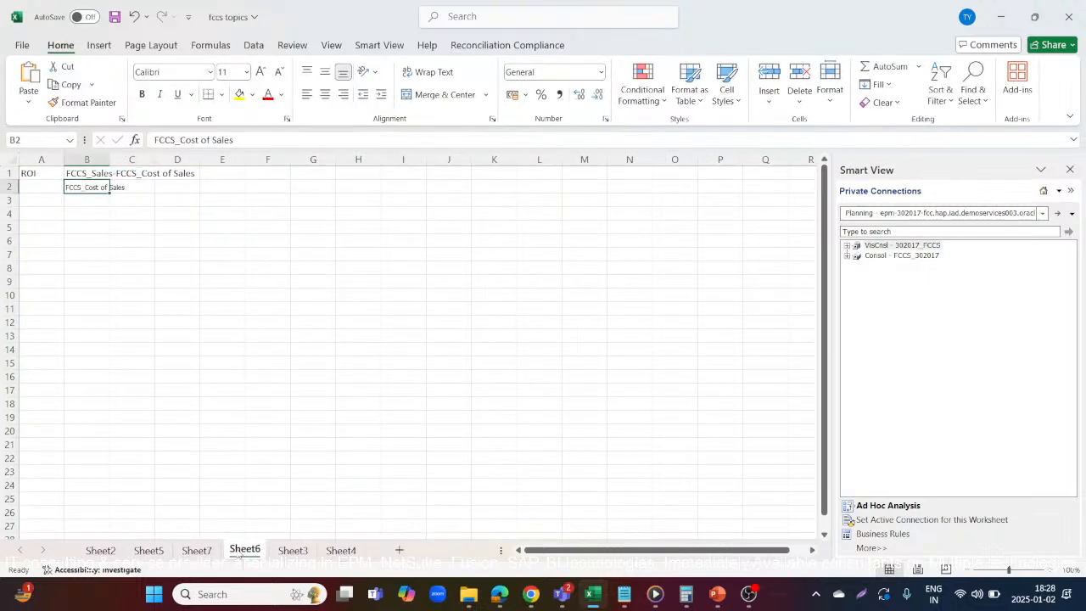
{"action": "left_click", "coordinate": [292, 550]}
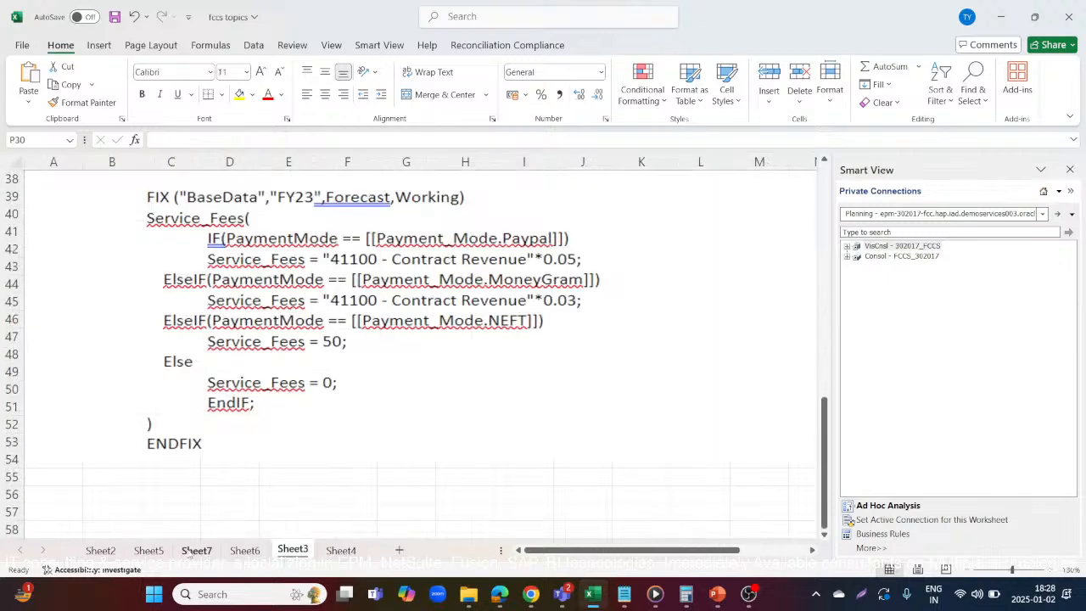
{"action": "left_click", "coordinate": [149, 551]}
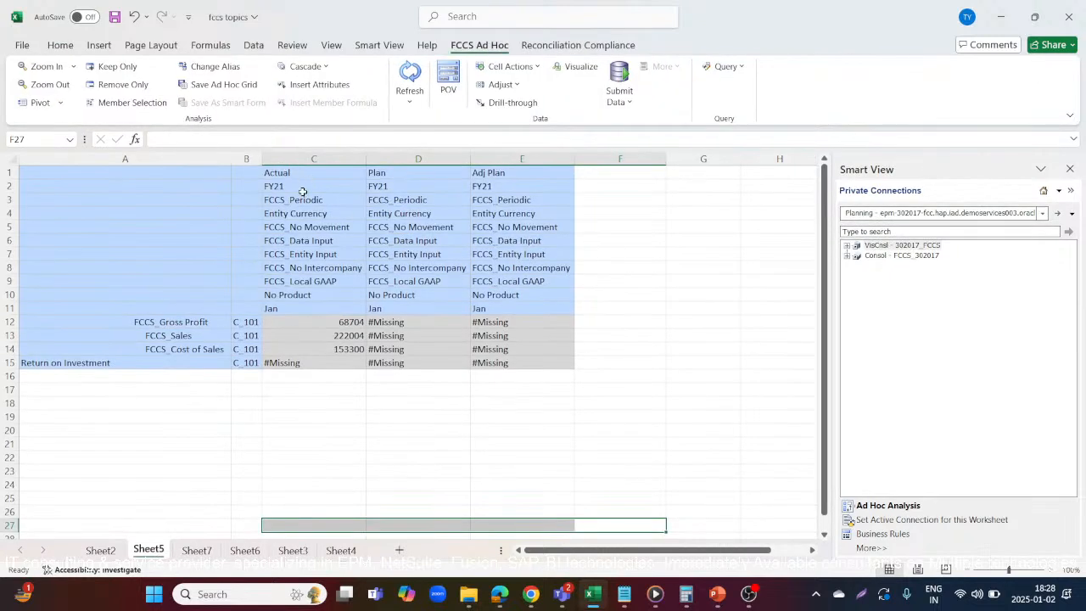
Keep only the FCCS_Gross Profit account in the Sheet5 ad hoc grid and zoom in to its child accounts
{"action": "left_click", "coordinate": [175, 323]}
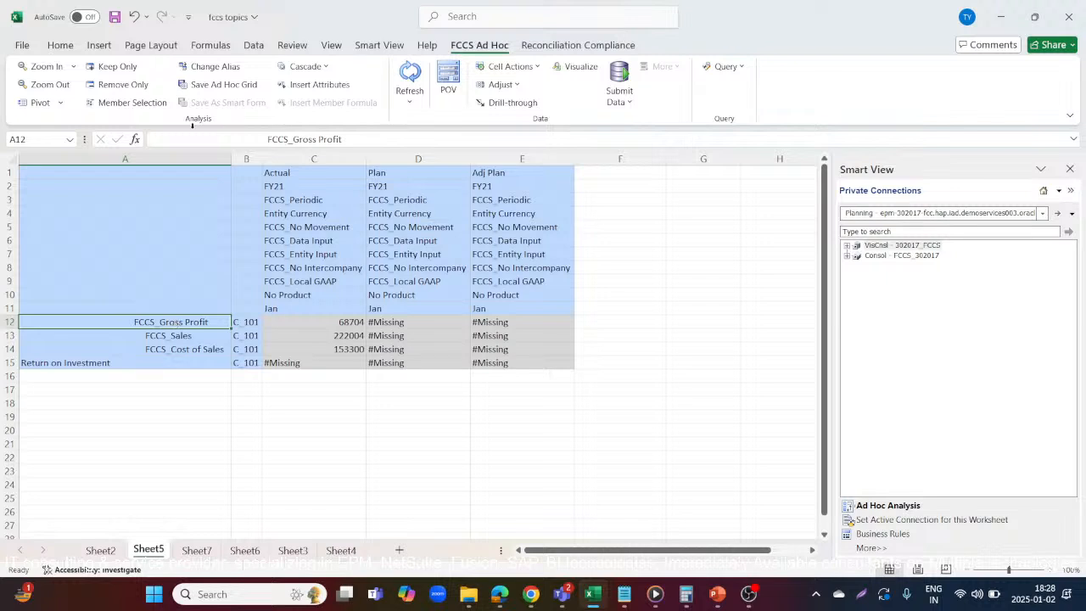
{"action": "left_click", "coordinate": [113, 67]}
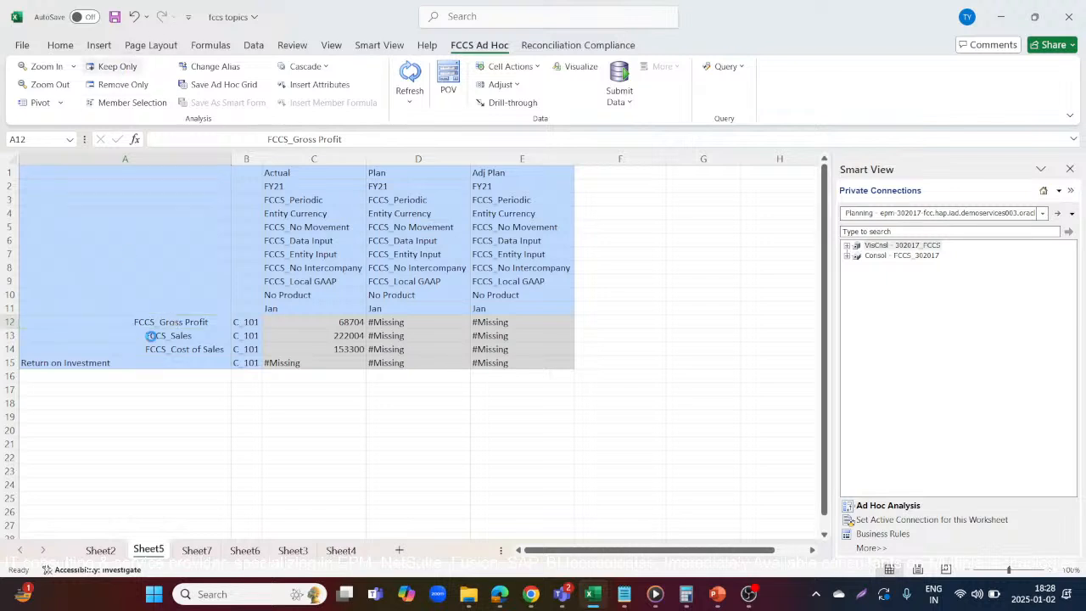
{"action": "double_click", "coordinate": [59, 320]}
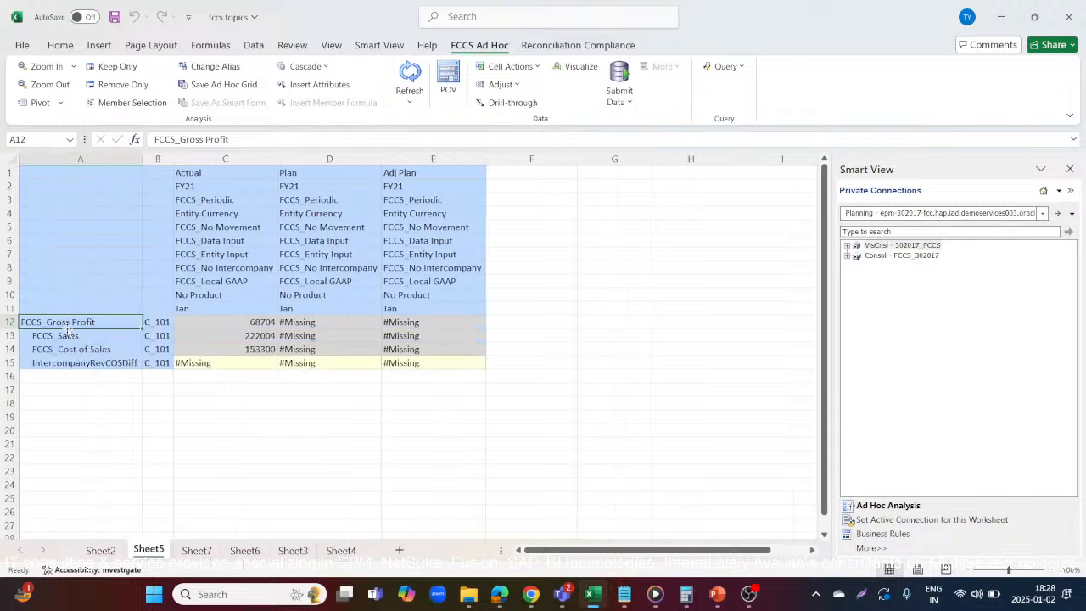
Check the accounts under FCCS_Sales and zoom the account rows out to FCCS_Total Pre Tax Income
{"action": "double_click", "coordinate": [95, 335]}
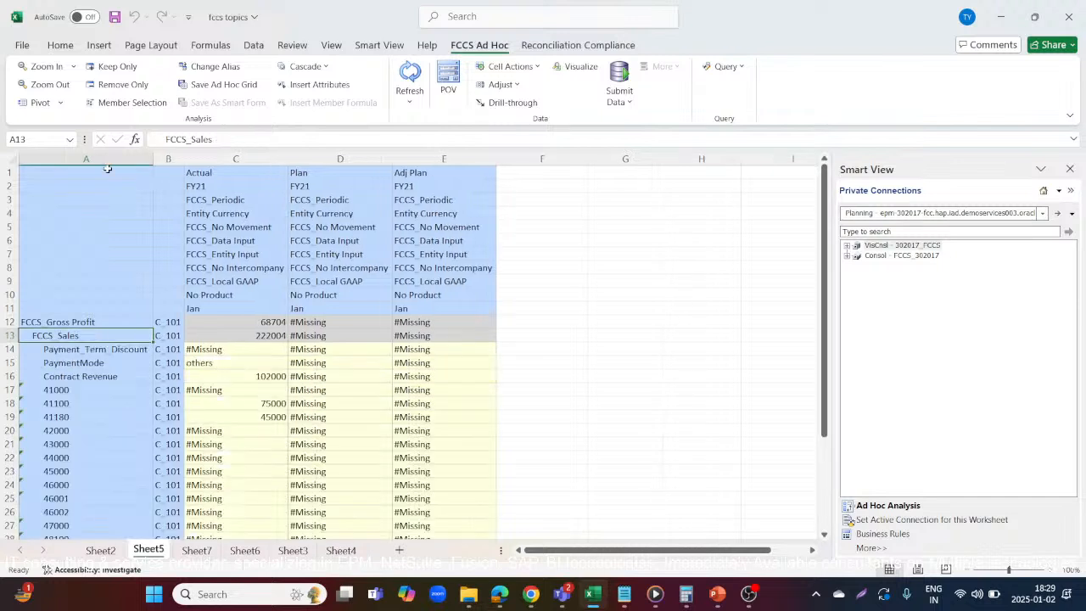
{"action": "left_click", "coordinate": [47, 84]}
{"action": "left_click", "coordinate": [78, 317]}
{"action": "left_click", "coordinate": [52, 84]}
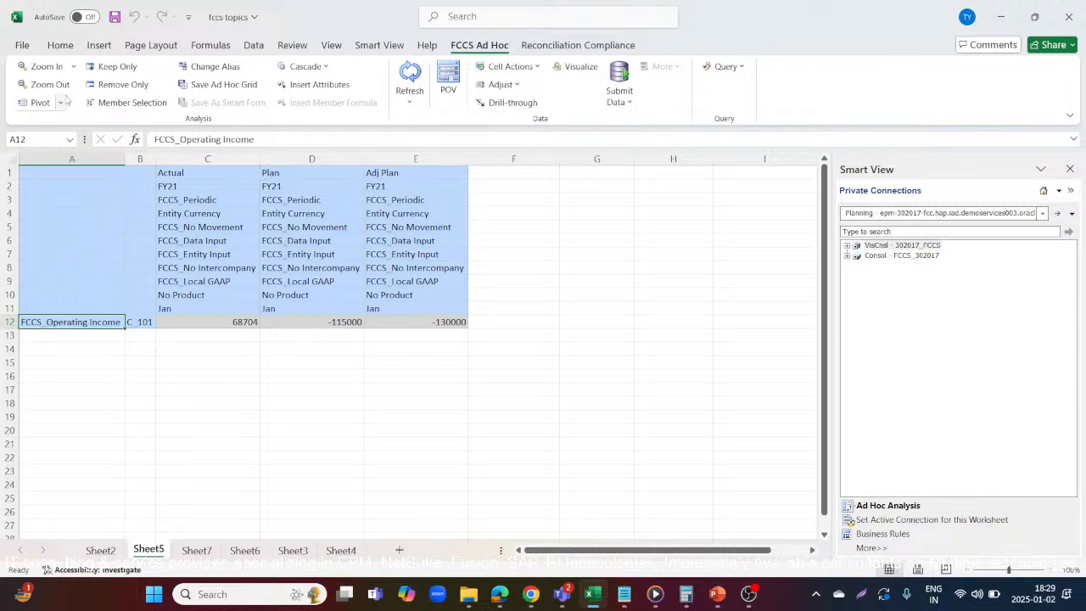
{"action": "left_click", "coordinate": [54, 85]}
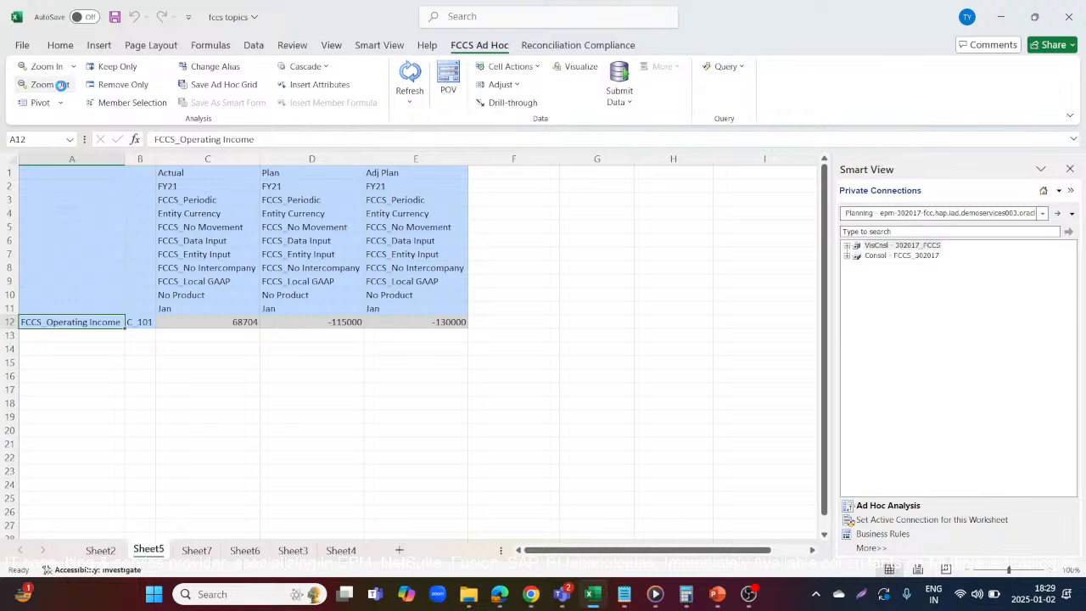
Zoom in through FCCS_Total Pre Tax Income and FCCS_Operating Income, and keep only the FCCS_Operating Expenses account in the grid
{"action": "double_click", "coordinate": [100, 322]}
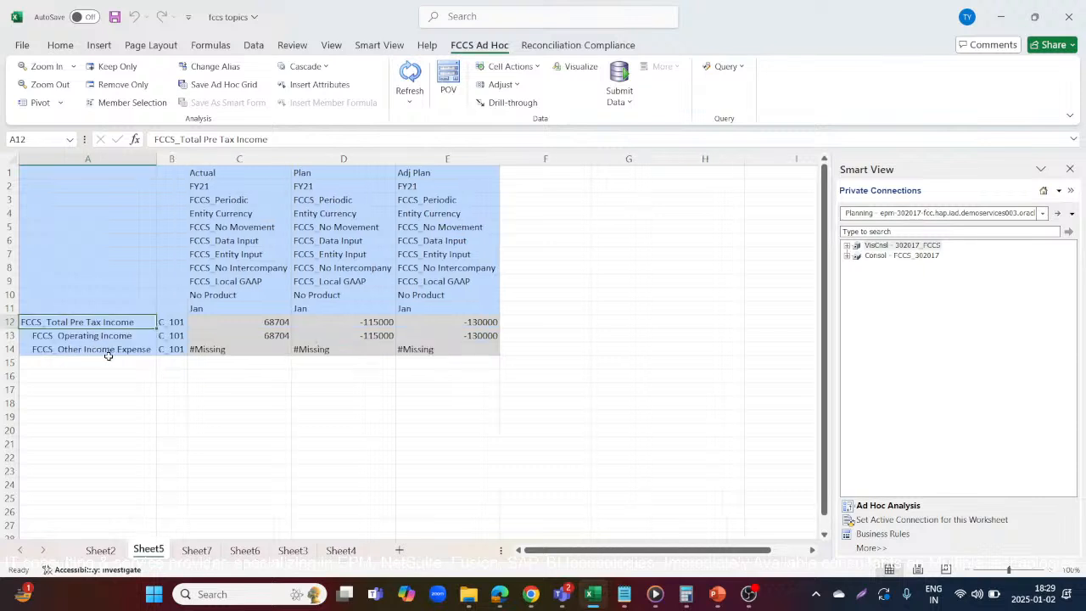
{"action": "left_click", "coordinate": [117, 336]}
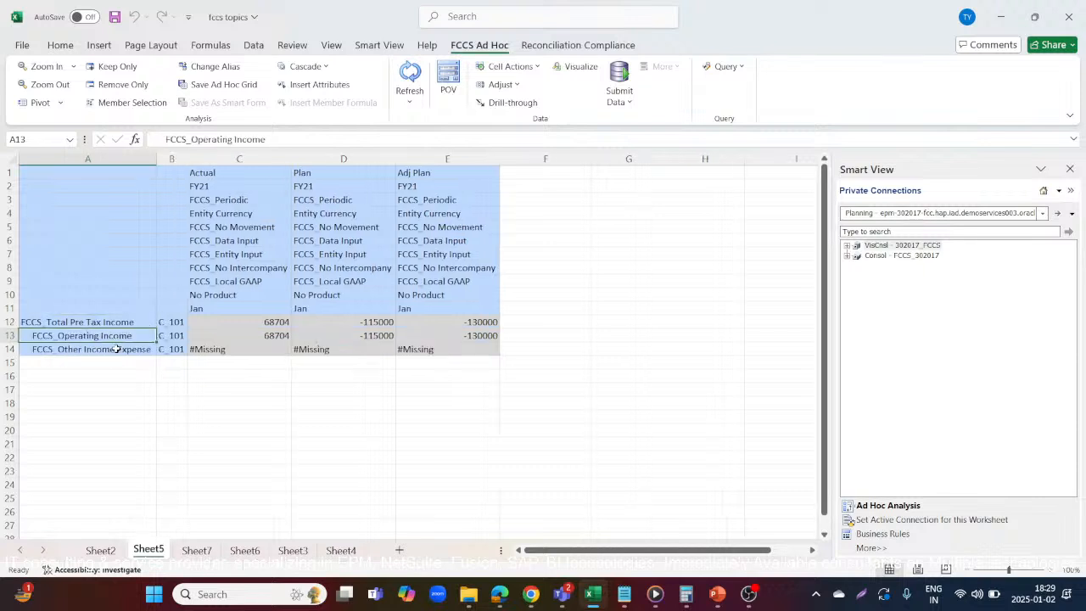
{"action": "left_click", "coordinate": [117, 349]}
{"action": "double_click", "coordinate": [122, 335]}
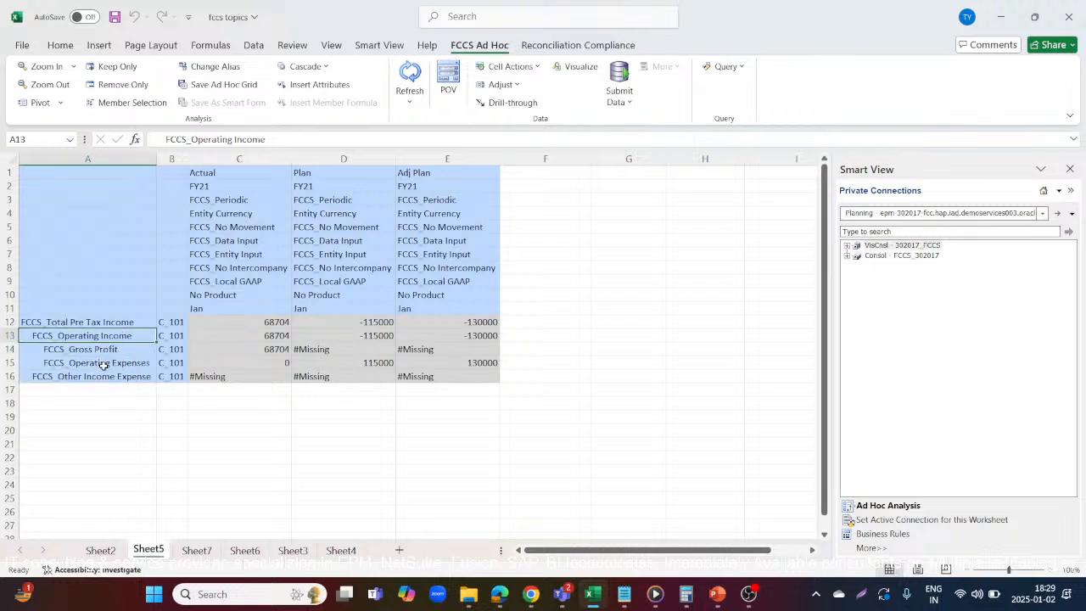
{"action": "left_click", "coordinate": [102, 364]}
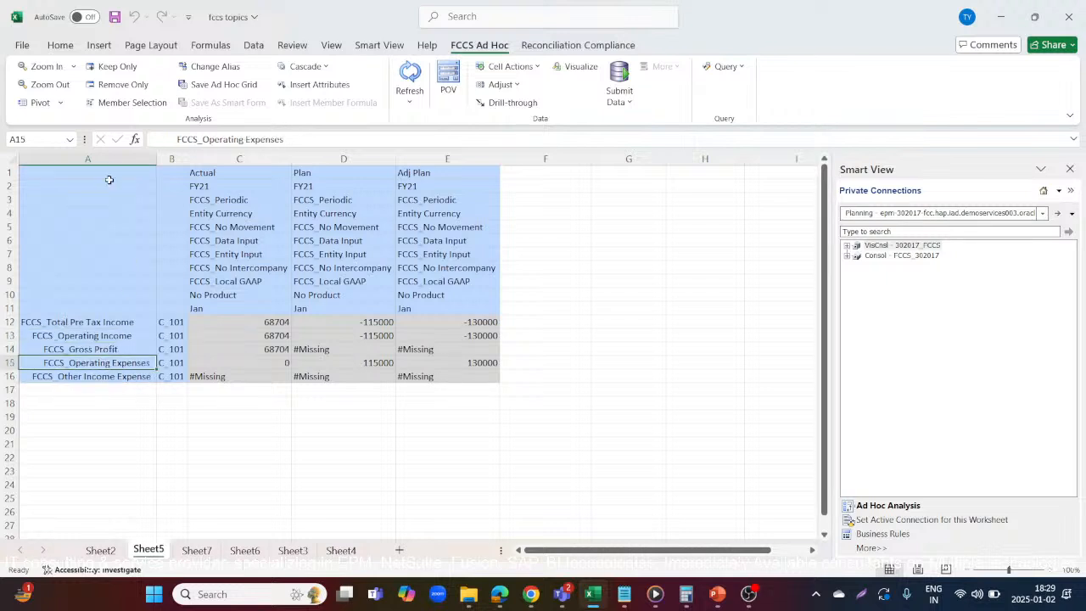
{"action": "left_click", "coordinate": [111, 66]}
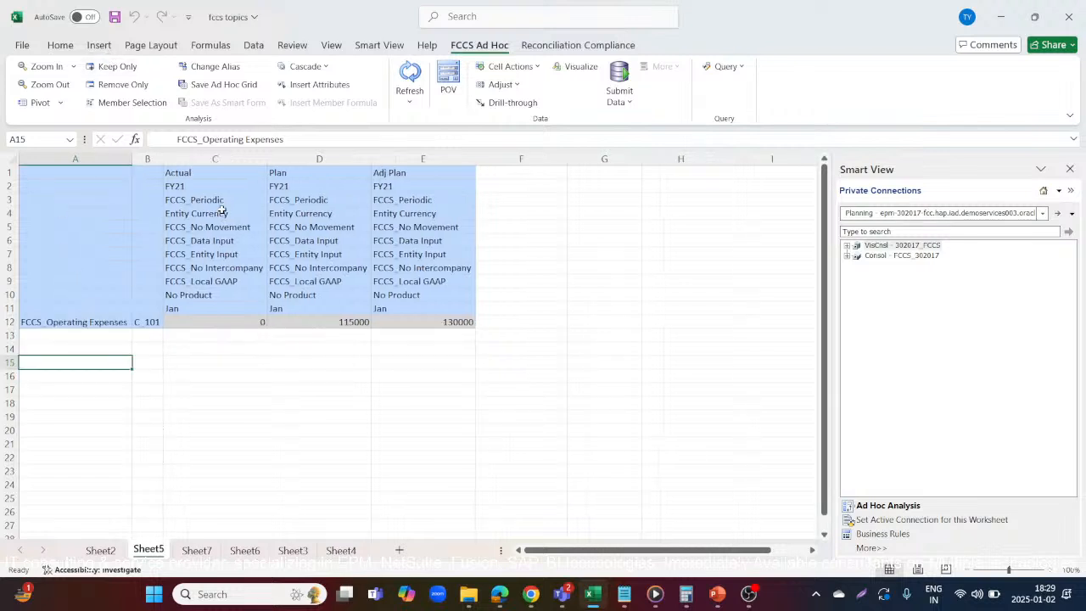
Replace the Actual scenario in the first data column with Revised Plan and refresh the ad hoc grid
{"action": "left_click", "coordinate": [220, 173]}
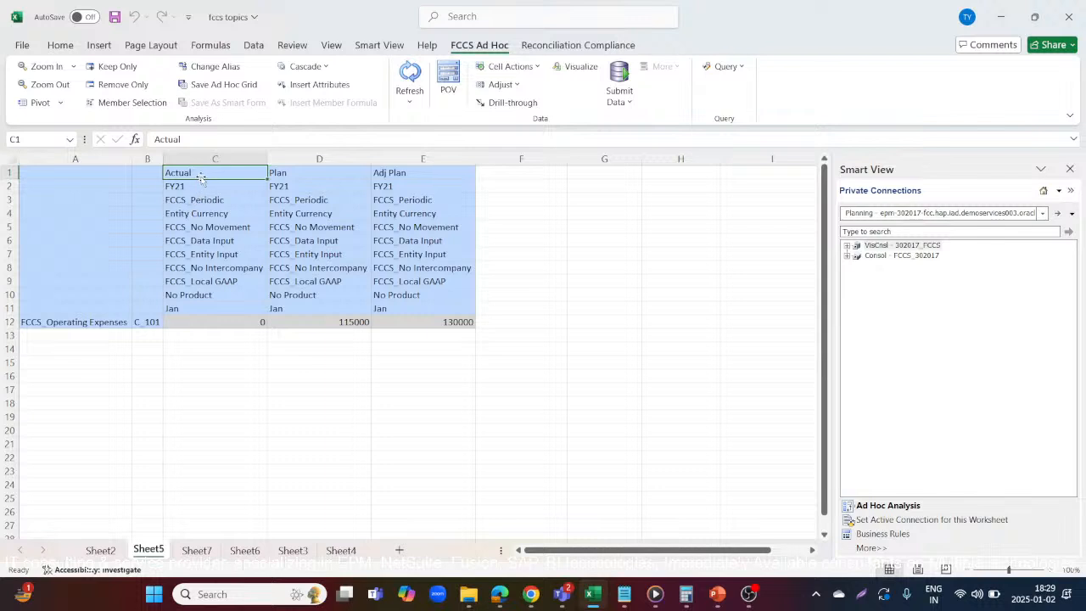
{"action": "key", "text": "Tab"}
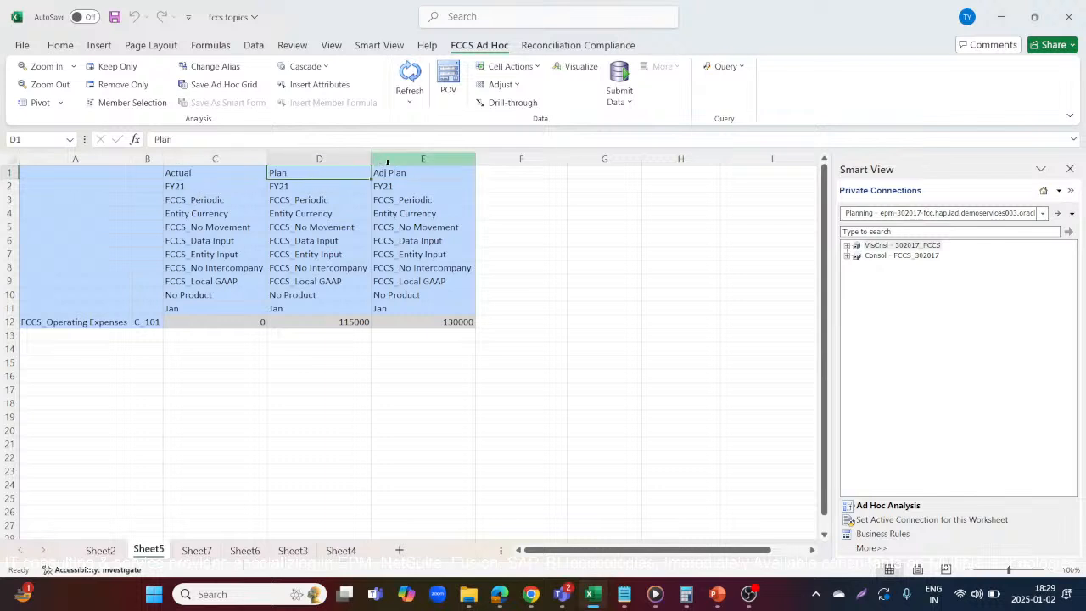
{"action": "key", "text": "Tab"}
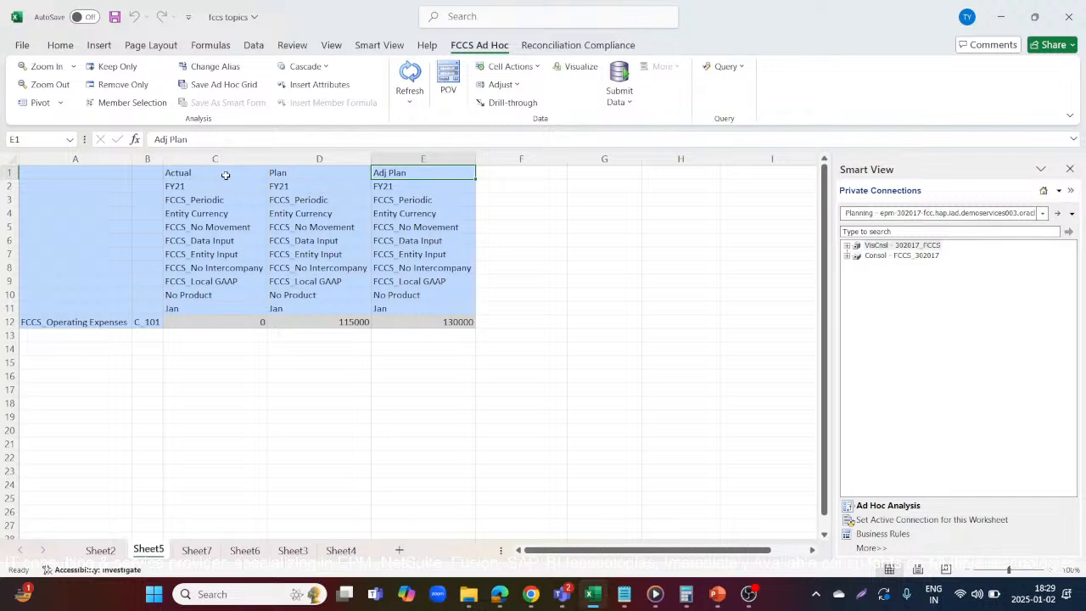
{"action": "key", "text": "shift+Tab"}
{"action": "key", "text": "shift+Tab"}
{"action": "left_click", "coordinate": [134, 102]}
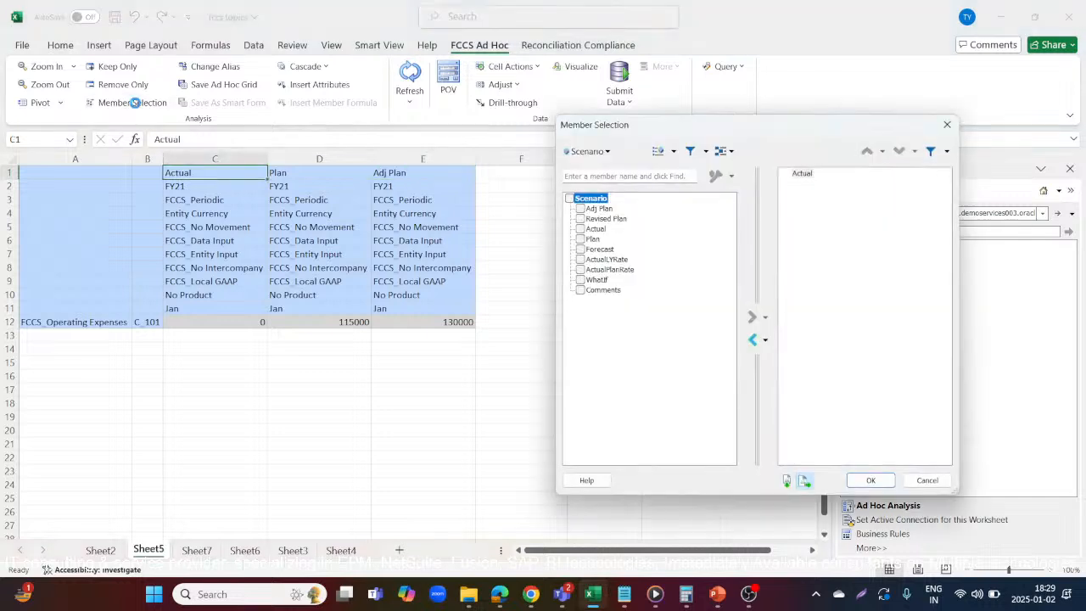
{"action": "left_click", "coordinate": [580, 218]}
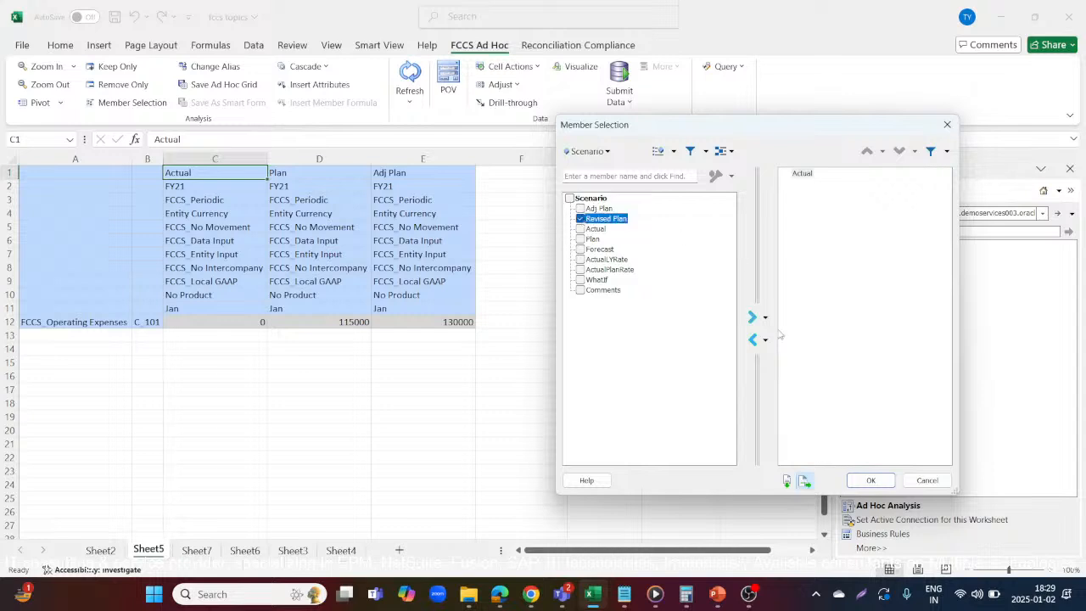
{"action": "left_click", "coordinate": [752, 339]}
{"action": "left_click", "coordinate": [751, 317]}
{"action": "left_click", "coordinate": [870, 480]}
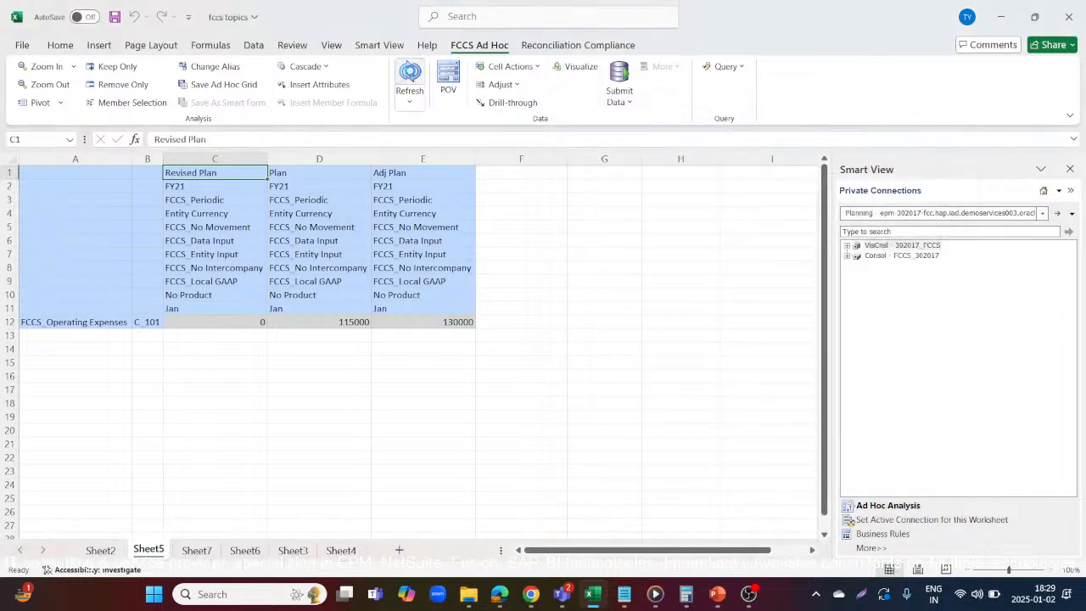
{"action": "left_click", "coordinate": [409, 77]}
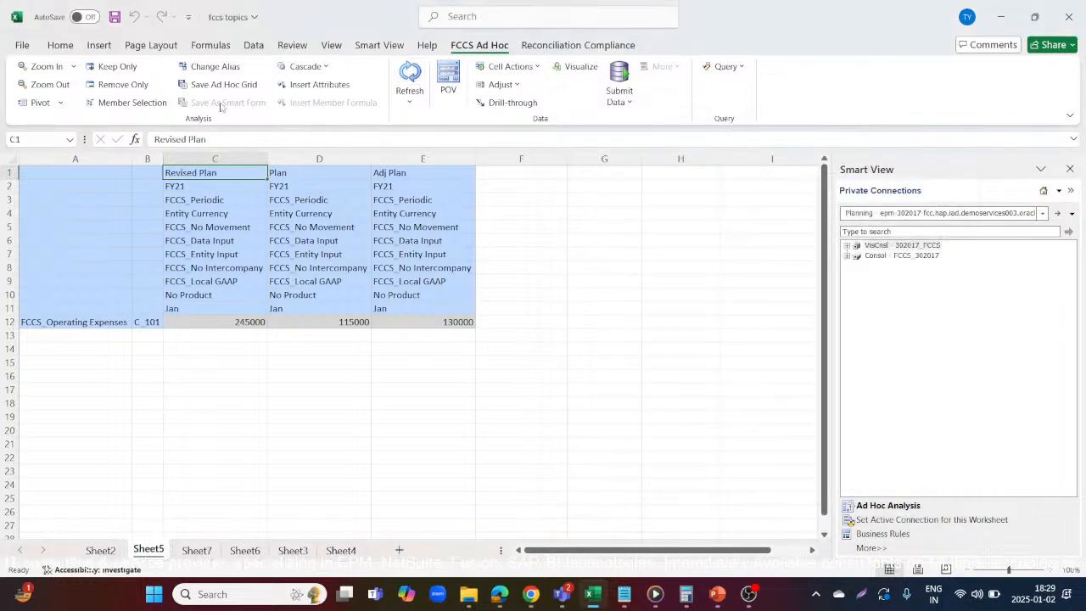
Zoom in to the child accounts of FCCS_Operating Expenses and of account 60100
{"action": "left_click", "coordinate": [92, 321]}
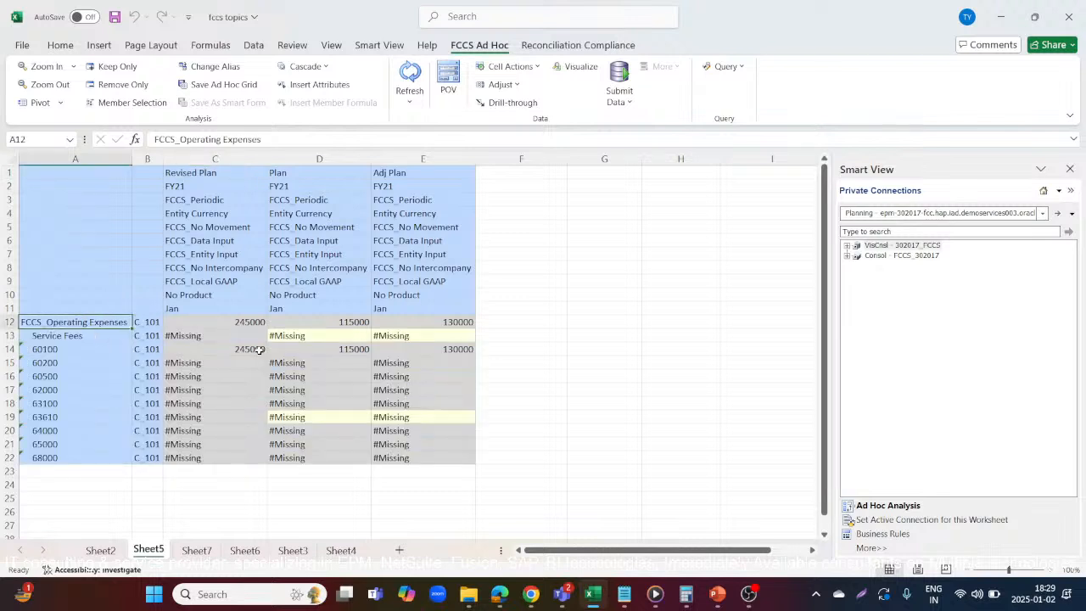
{"action": "left_click", "coordinate": [291, 336]}
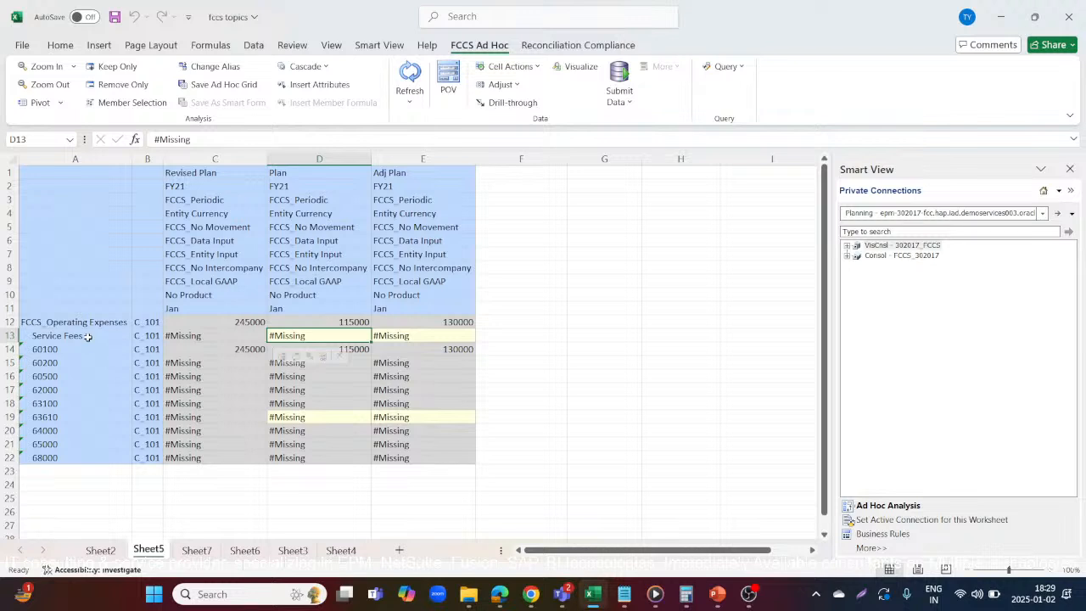
{"action": "left_click", "coordinate": [88, 337]}
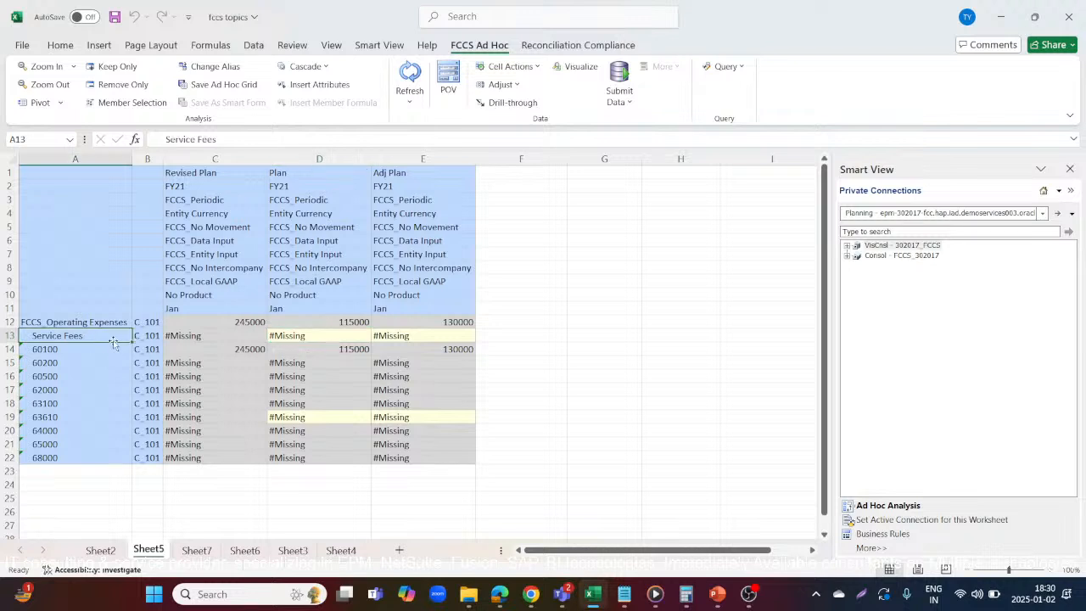
{"action": "left_click", "coordinate": [83, 349]}
{"action": "double_click", "coordinate": [83, 349]}
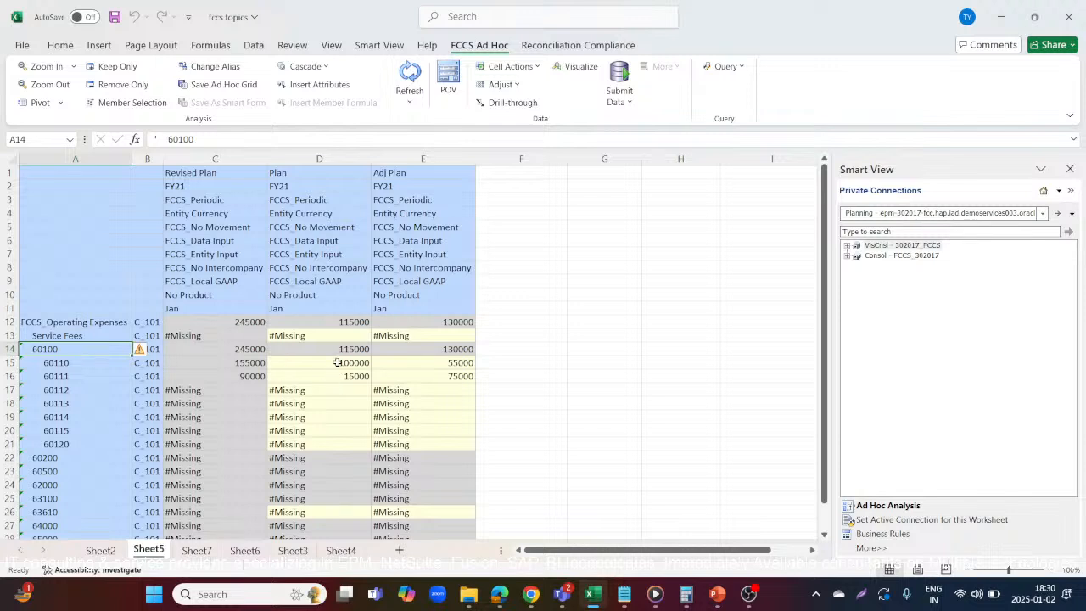
Clear the Plan and Adj Plan amounts of accounts 60110 and 60111 and submit the data
{"action": "left_click_drag", "start_coordinate": [338, 362], "coordinate": [342, 373]}
{"action": "key", "text": "Delete"}
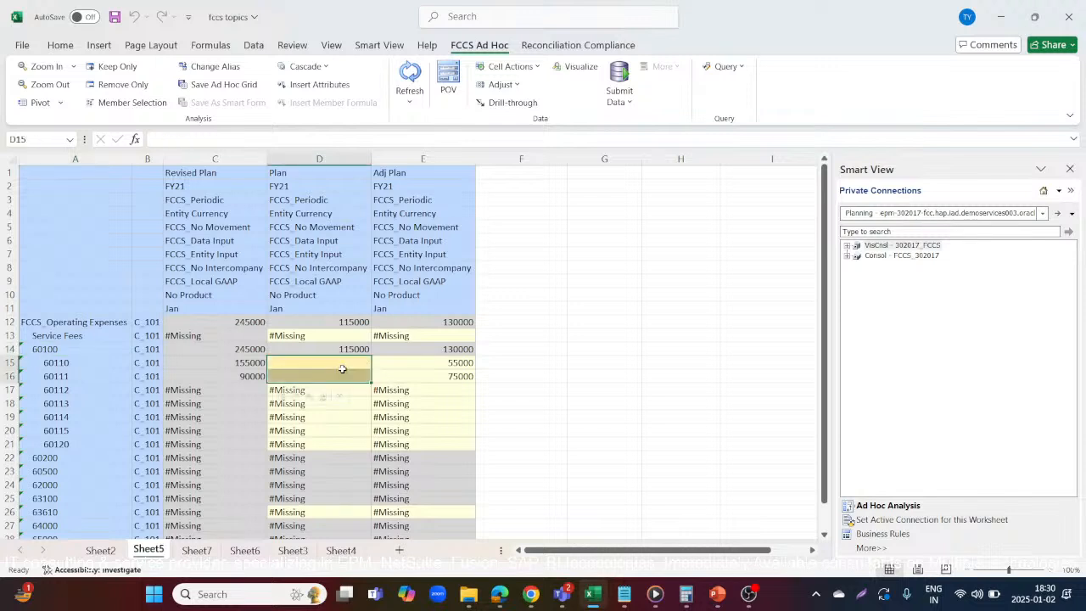
{"action": "left_click_drag", "start_coordinate": [432, 364], "coordinate": [432, 373]}
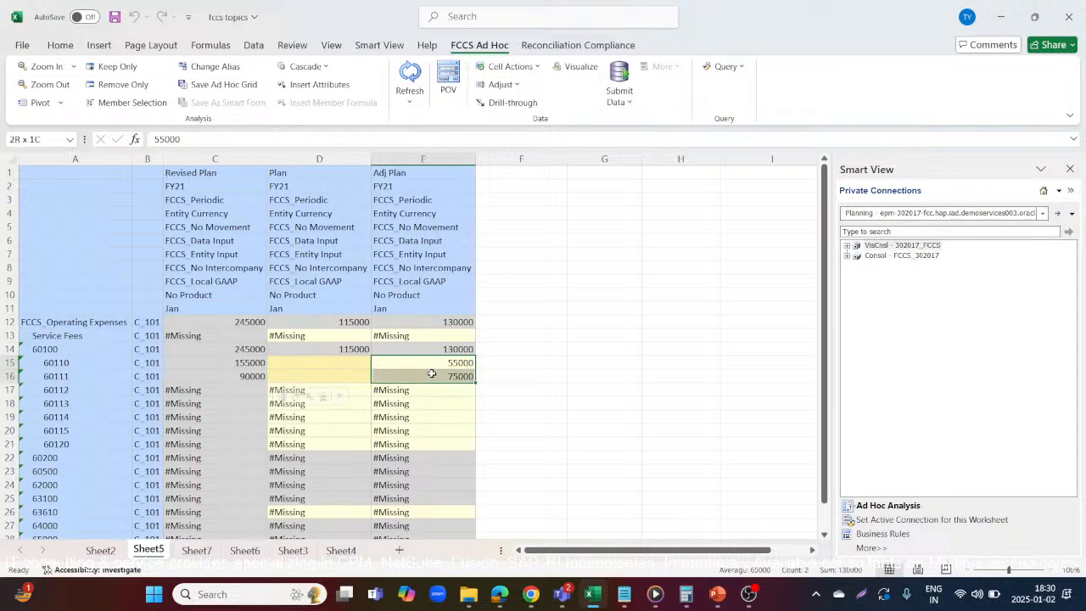
{"action": "key", "text": "Delete"}
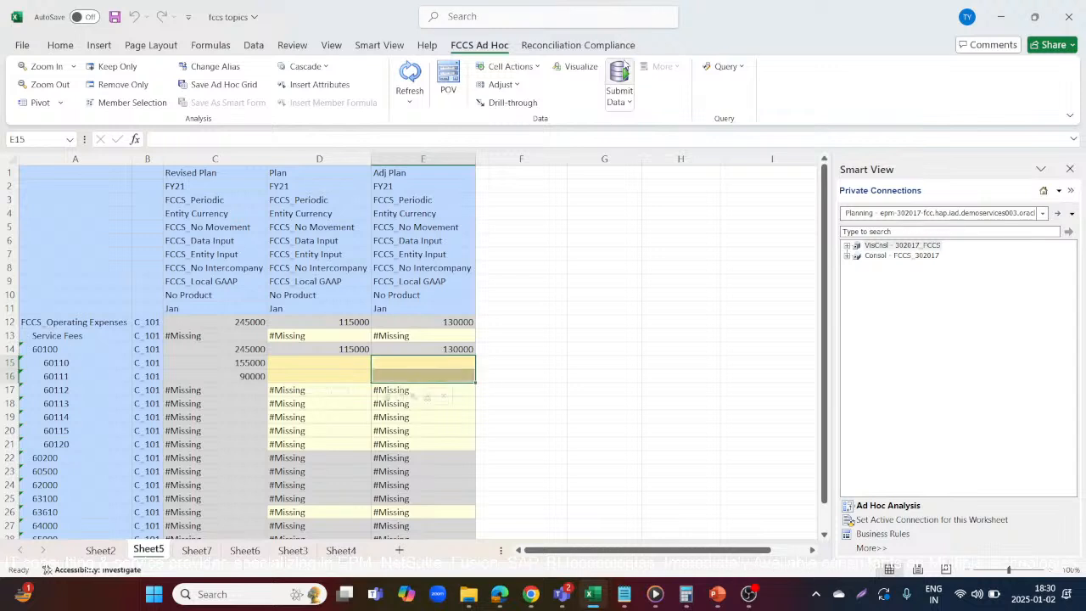
{"action": "left_click", "coordinate": [619, 76]}
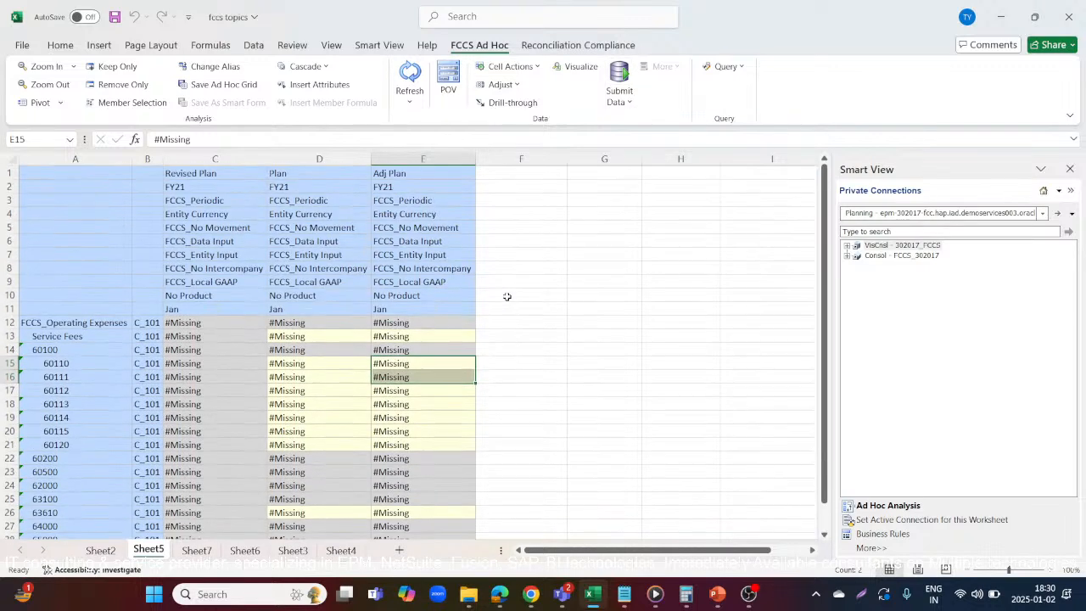
Change the grid's alias table to Default so members show their descriptive names
{"action": "left_click", "coordinate": [328, 363]}
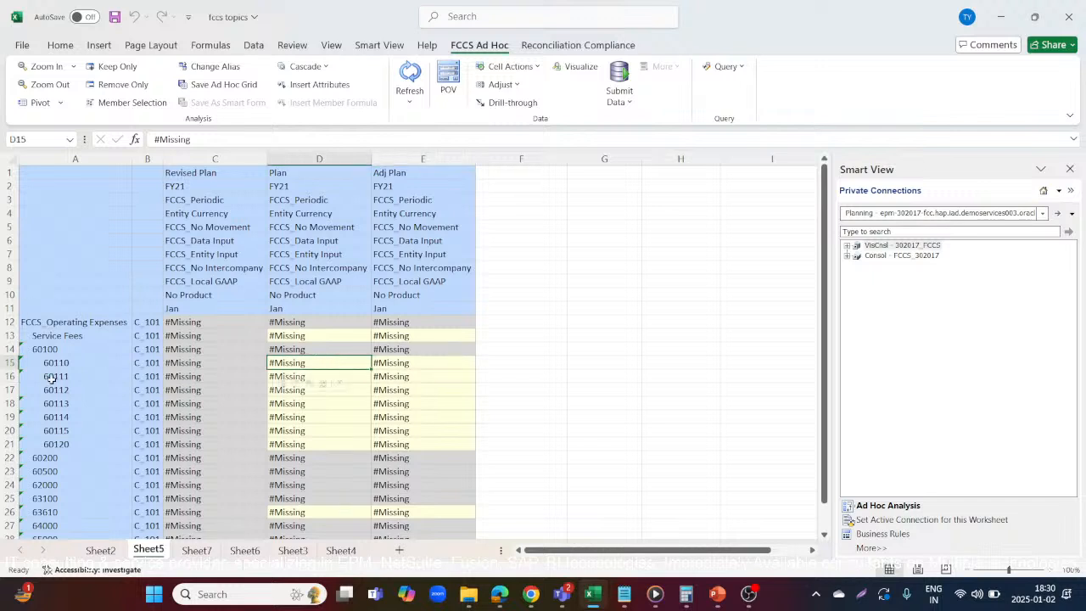
{"action": "left_click", "coordinate": [78, 362]}
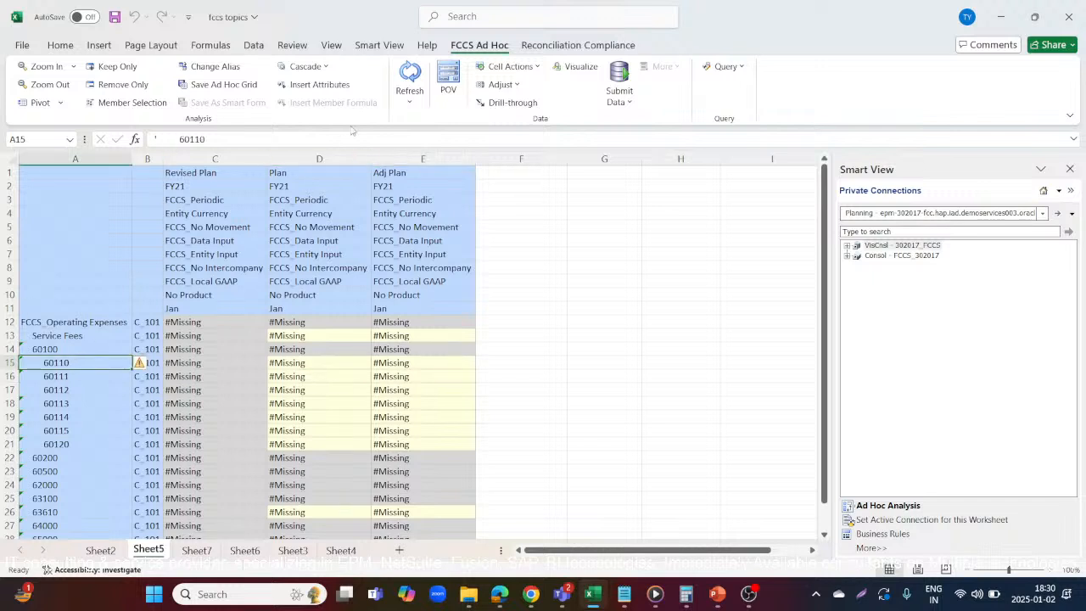
{"action": "left_click", "coordinate": [212, 67]}
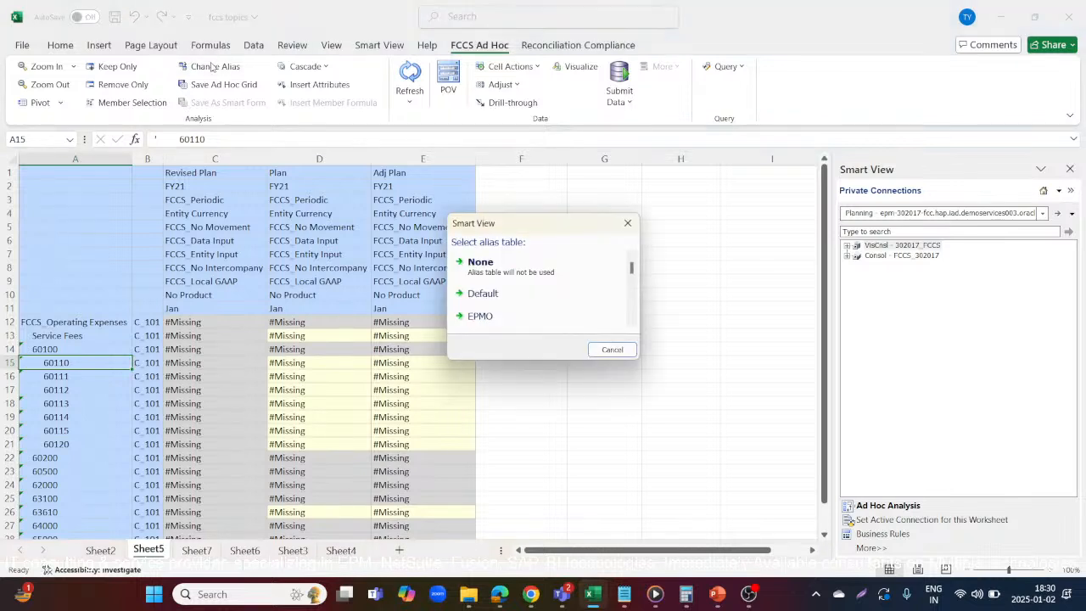
{"action": "left_click", "coordinate": [497, 297]}
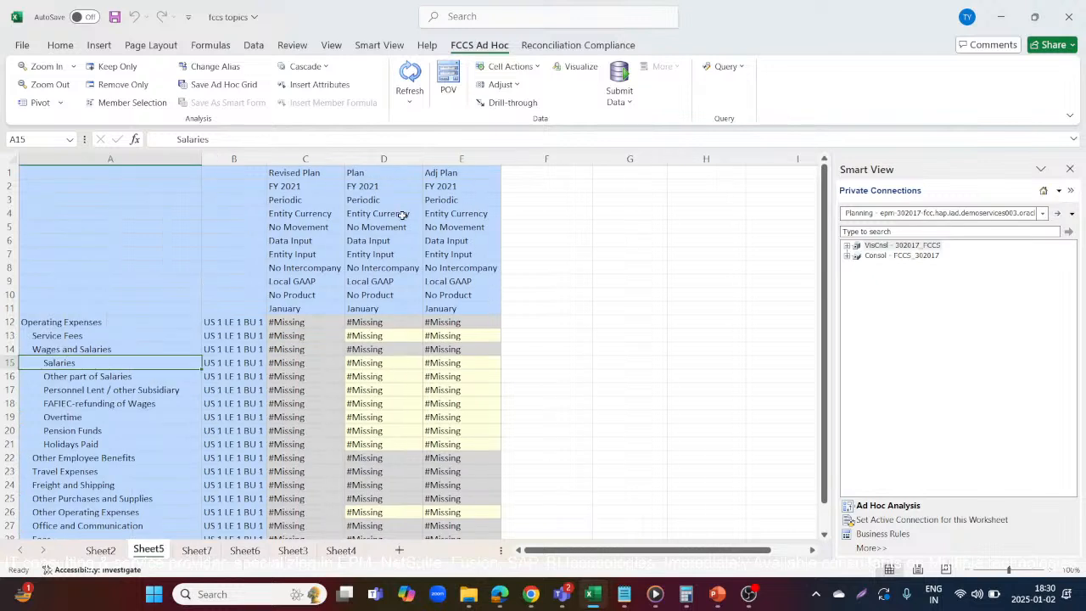
Enter Plan amounts of 400000 for Salaries and 50000 for Other part of Salaries
{"action": "left_click", "coordinate": [368, 362]}
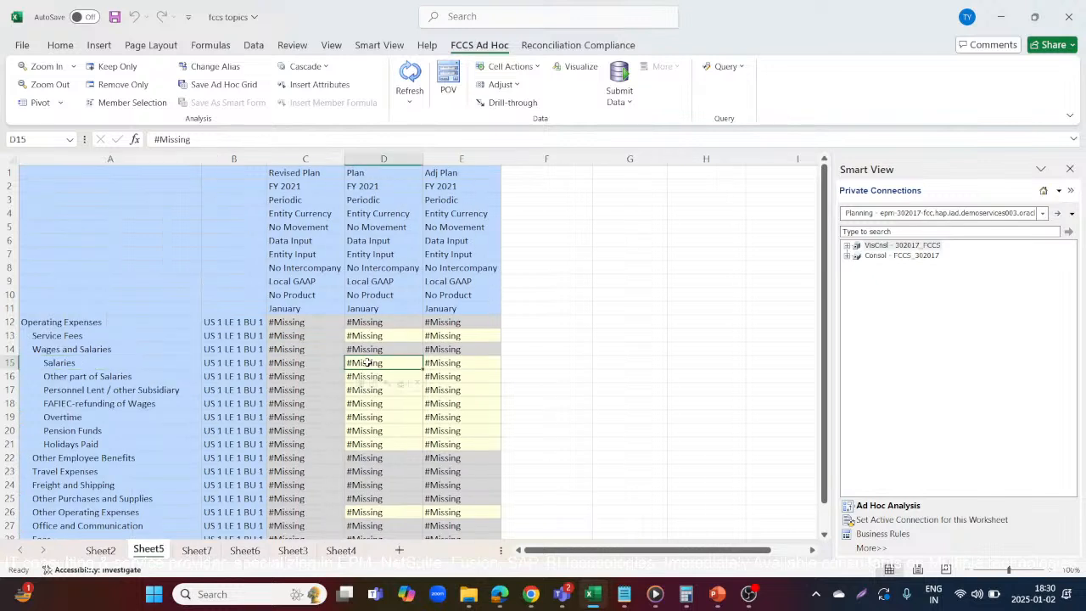
{"action": "type", "text": "400000"}
{"action": "key", "text": "Return"}
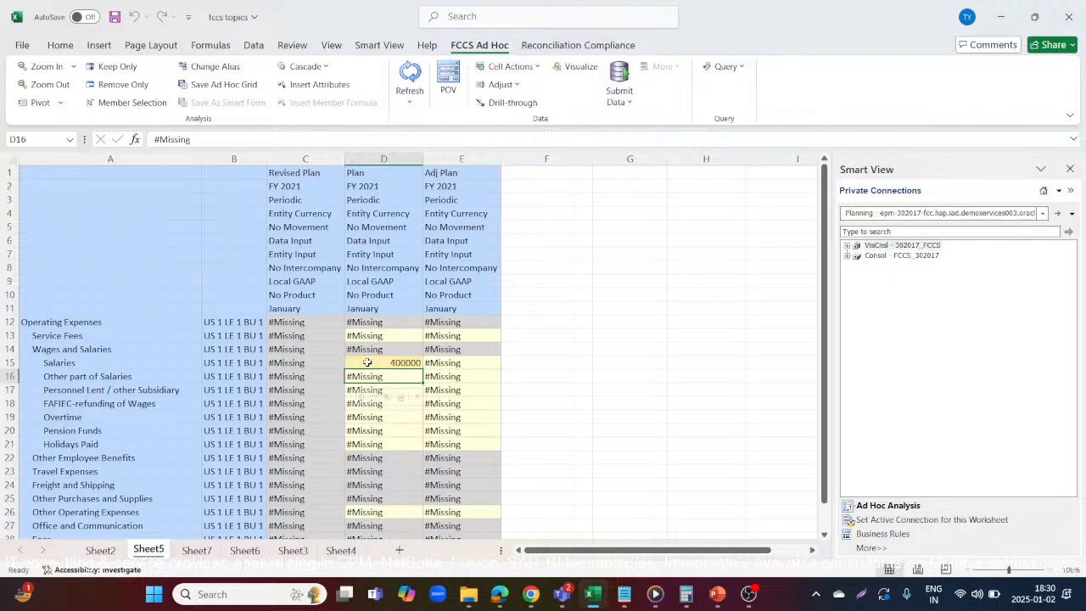
{"action": "type", "text": "50000"}
{"action": "key", "text": "Return"}
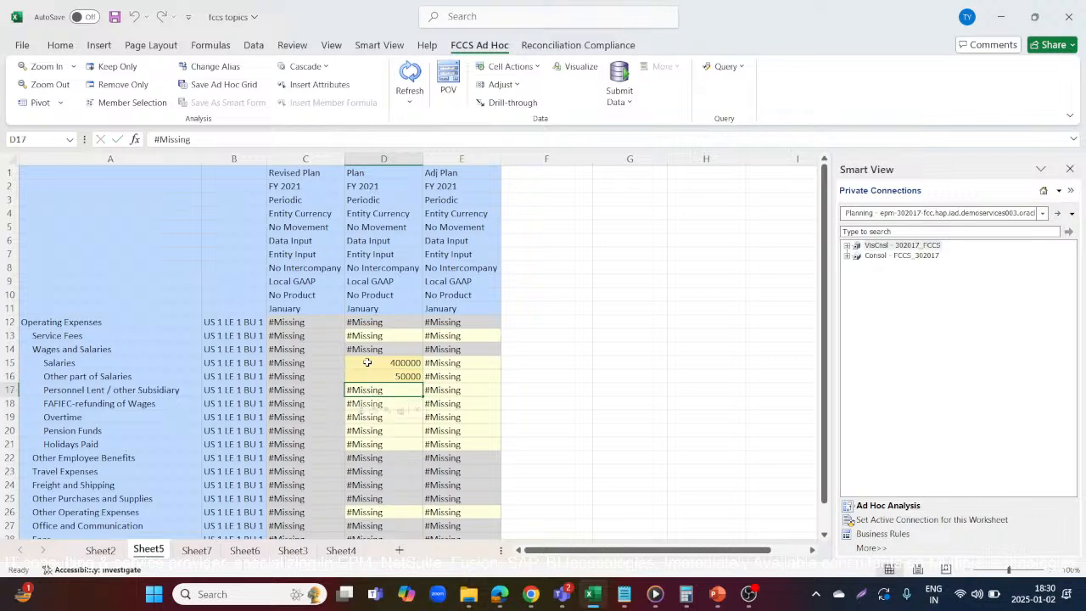
Enter Plan amounts of 150000 for Overtime, 200000 for Pension Funds and 270000 for Holidays Paid
{"action": "key", "text": "Return"}
{"action": "key", "text": "Return"}
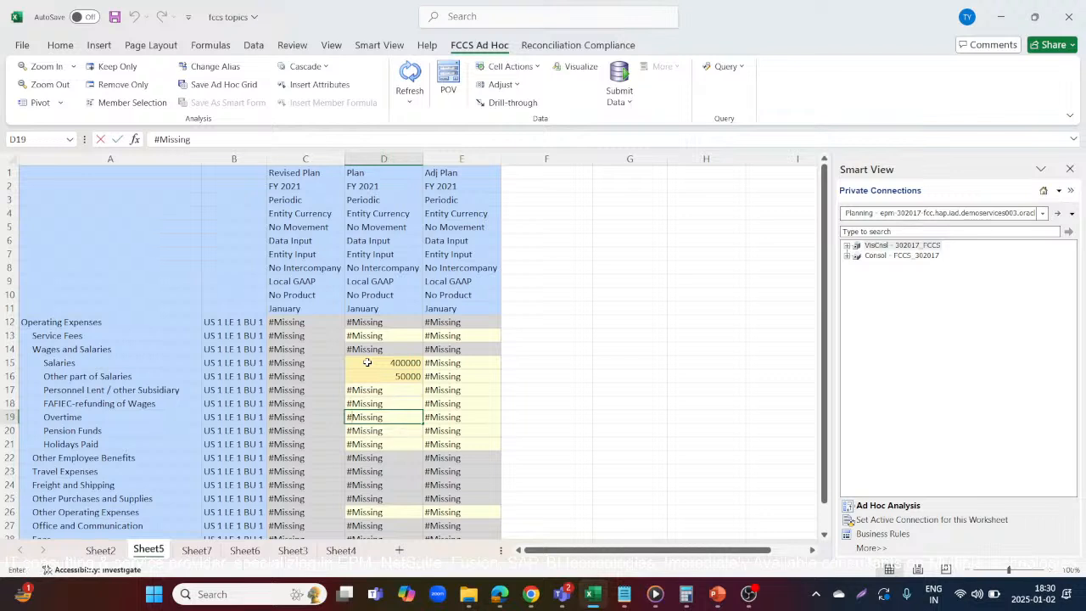
{"action": "type", "text": "150000"}
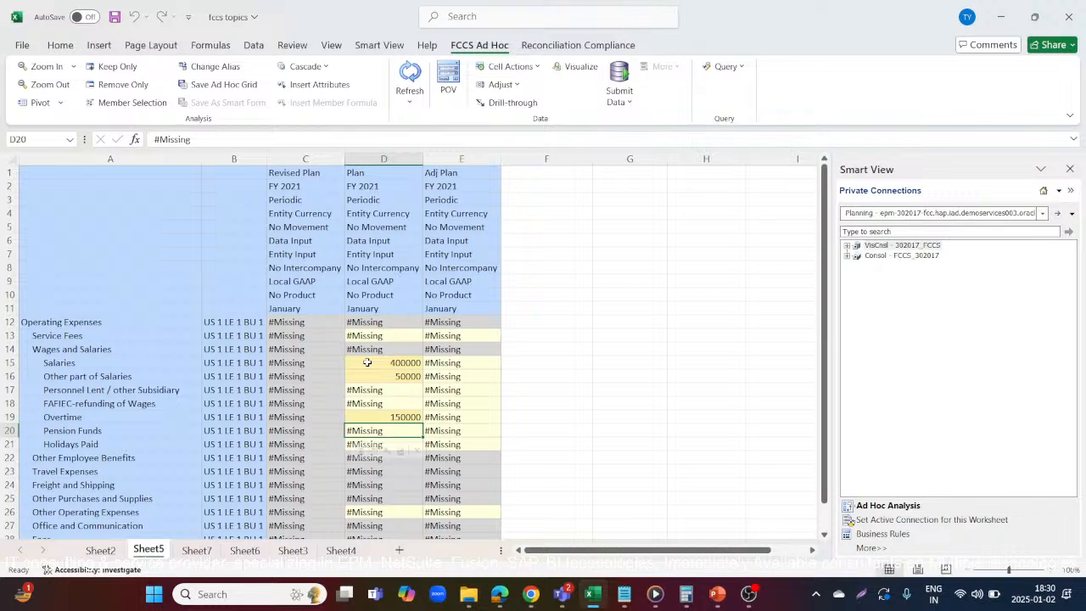
{"action": "type", "text": "200000"}
{"action": "key", "text": "Return"}
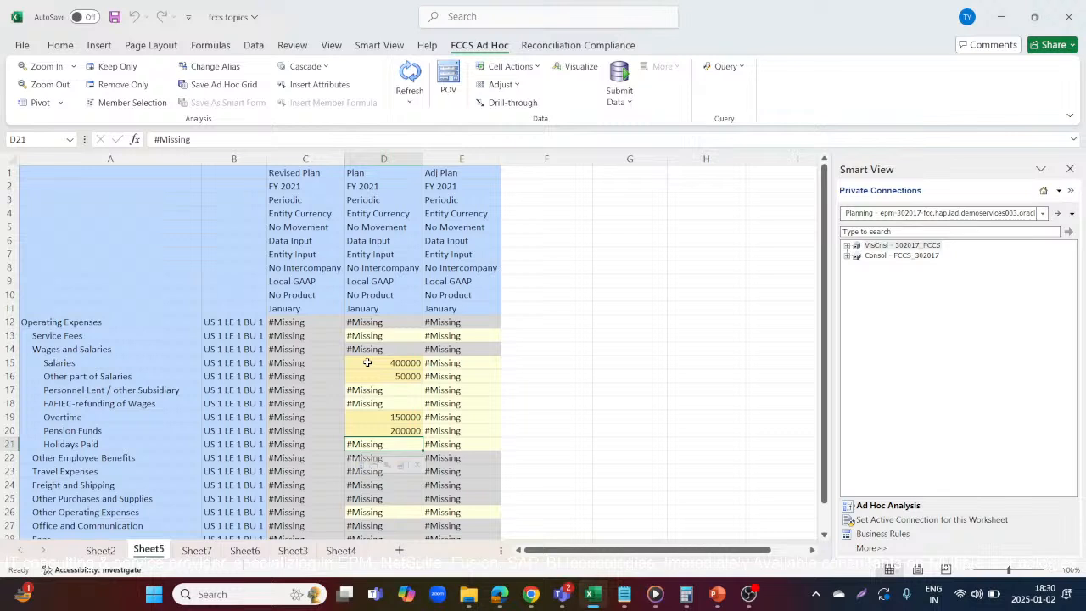
{"action": "type", "text": "270000"}
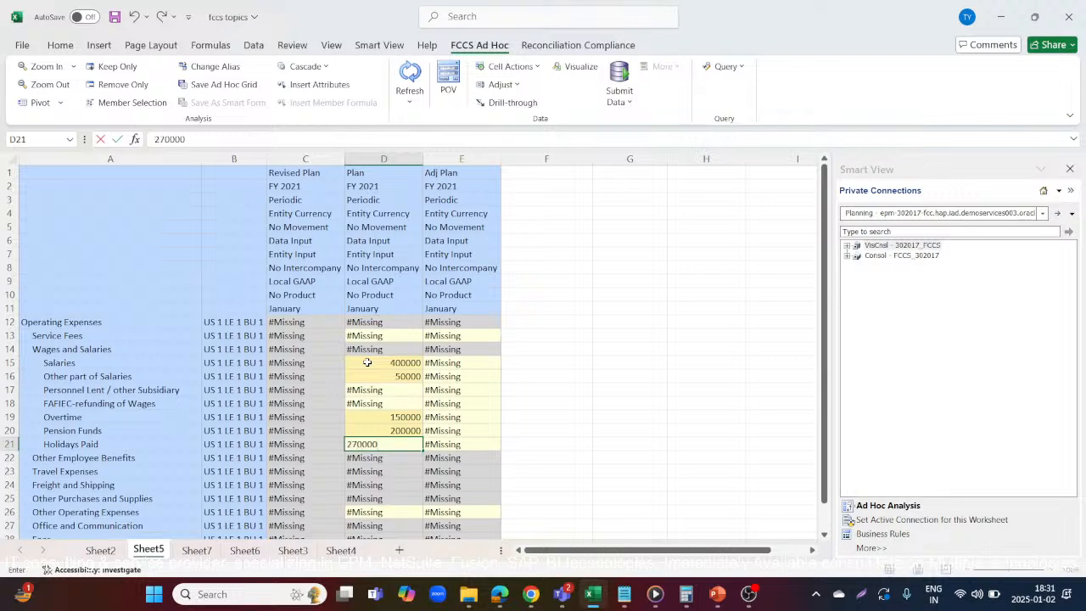
{"action": "key", "text": "Tab"}
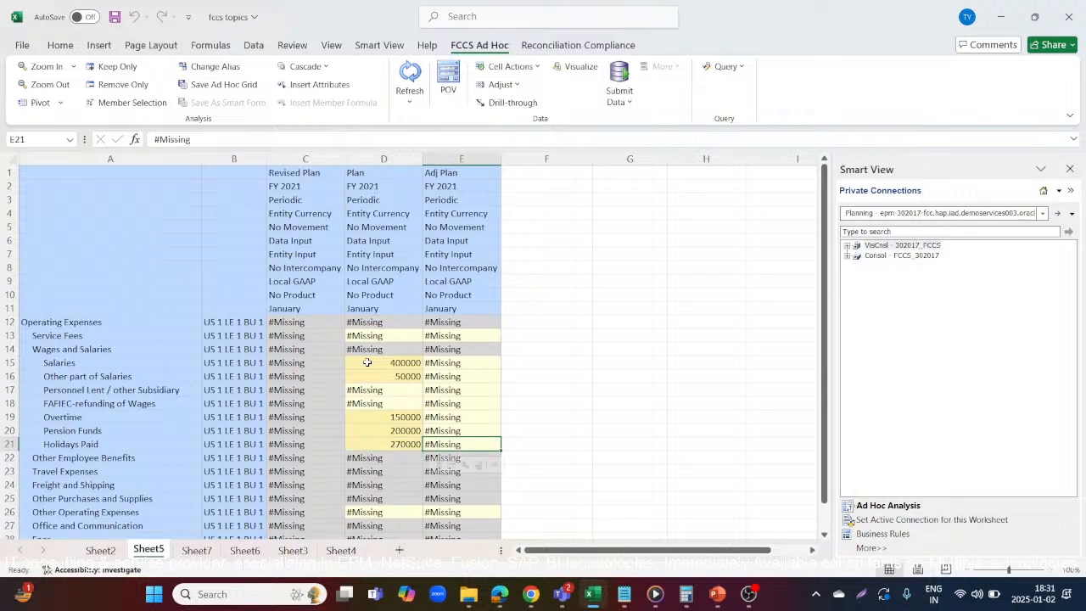
Note the target revised amounts in column F beside the grid: 450000 for Salaries and 45000 for Other part of Salaries
{"action": "key", "text": "Up"}
{"action": "key", "text": "Up"}
{"action": "key", "text": "Up"}
{"action": "key", "text": "Up"}
{"action": "key", "text": "Up"}
{"action": "key", "text": "Up"}
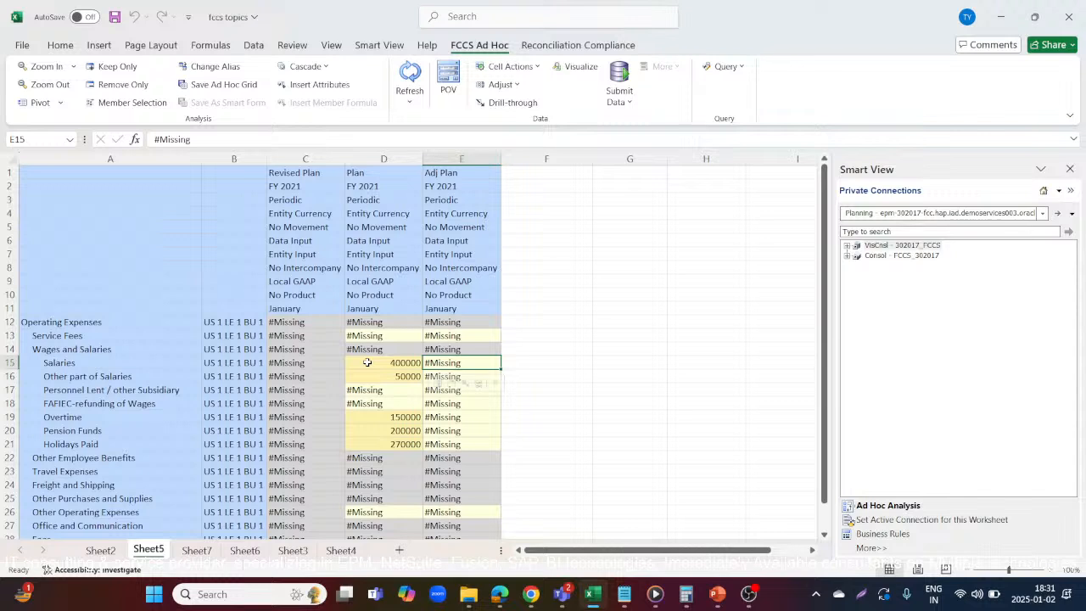
{"action": "key", "text": "Right"}
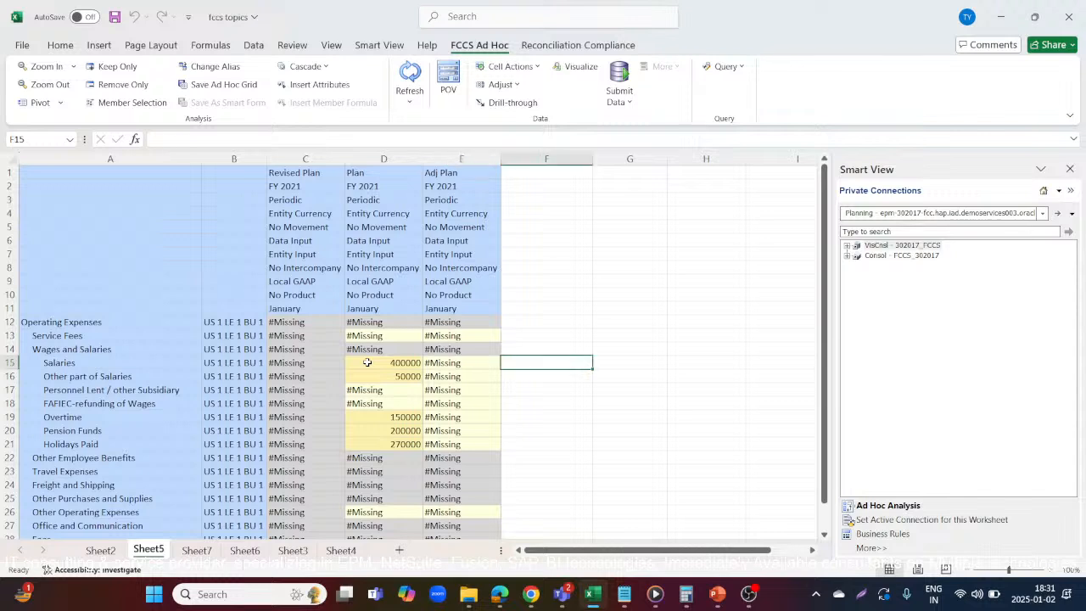
{"action": "type", "text": "450000"}
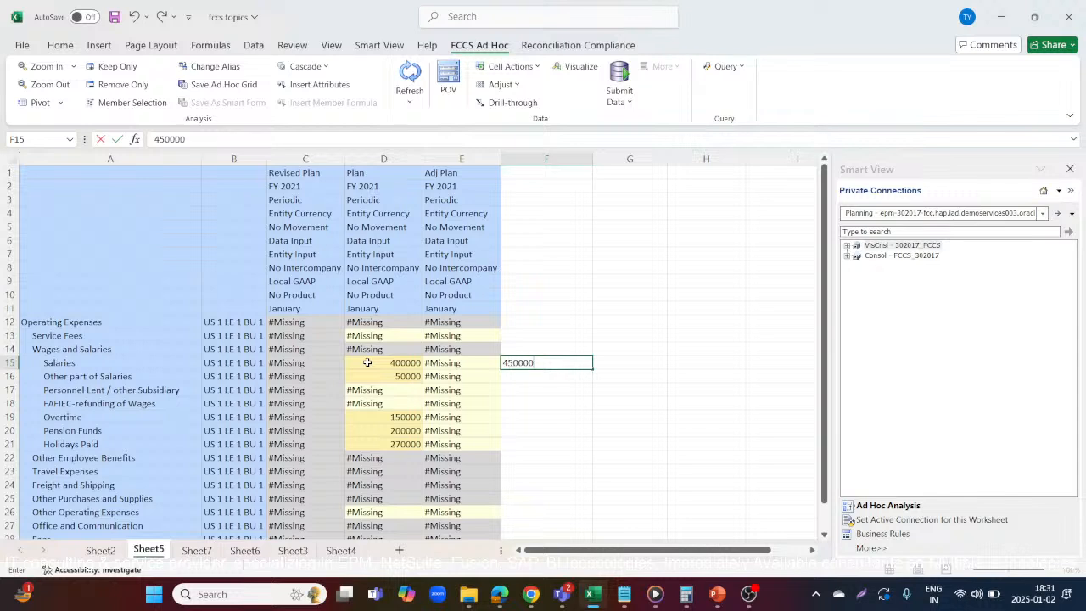
{"action": "key", "text": "Return"}
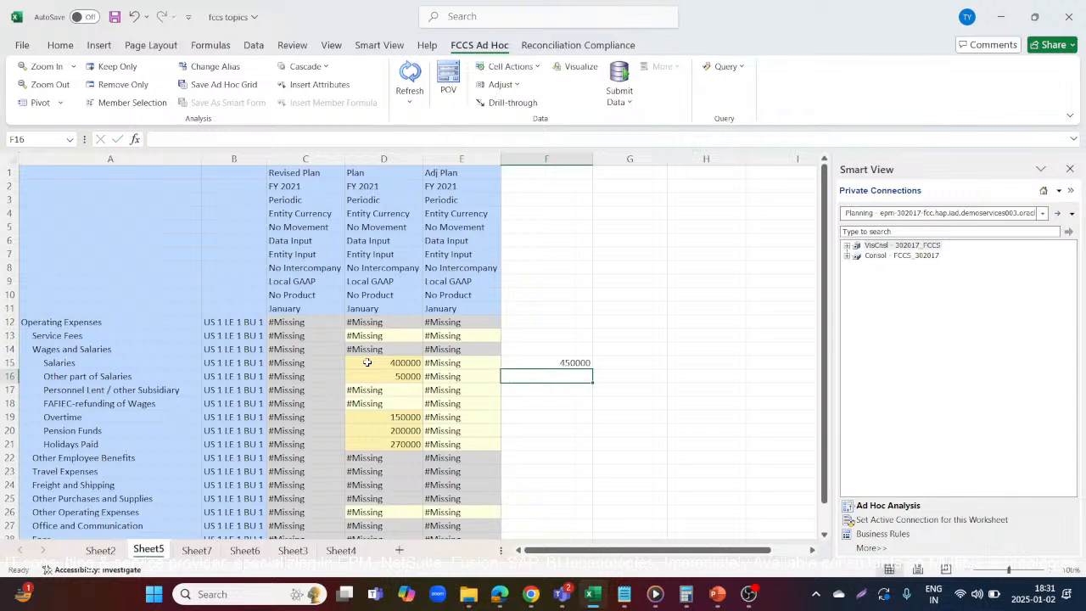
{"action": "type", "text": "45000"}
{"action": "key", "text": "Return"}
{"action": "key", "text": "Return"}
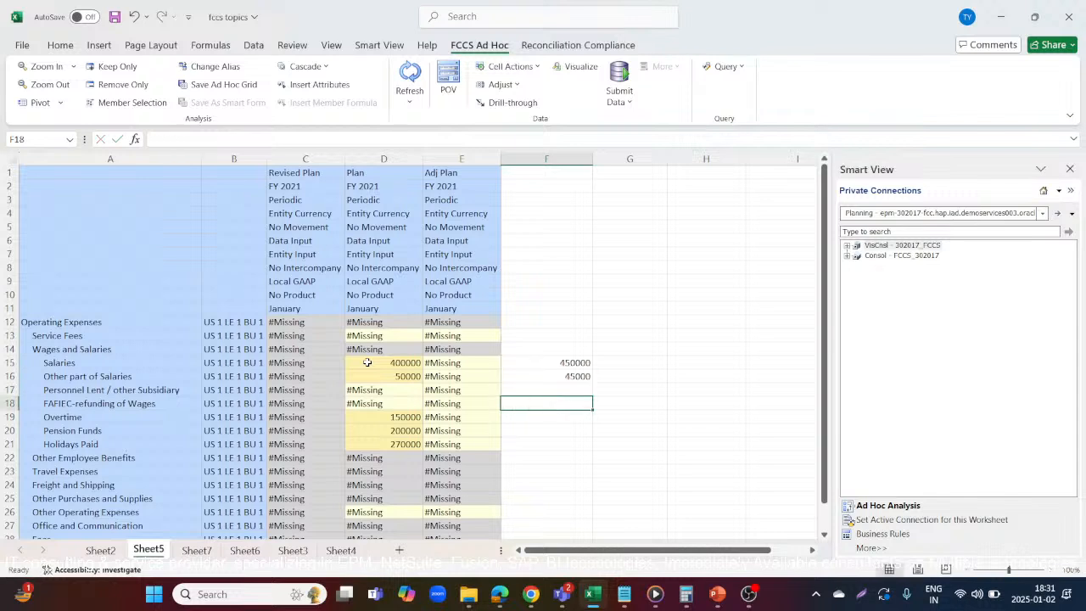
Note target revised amounts in column F of 250000 for Overtime, 250000 for Pension Funds and 270000 for Holidays Paid
{"action": "key", "text": "Return"}
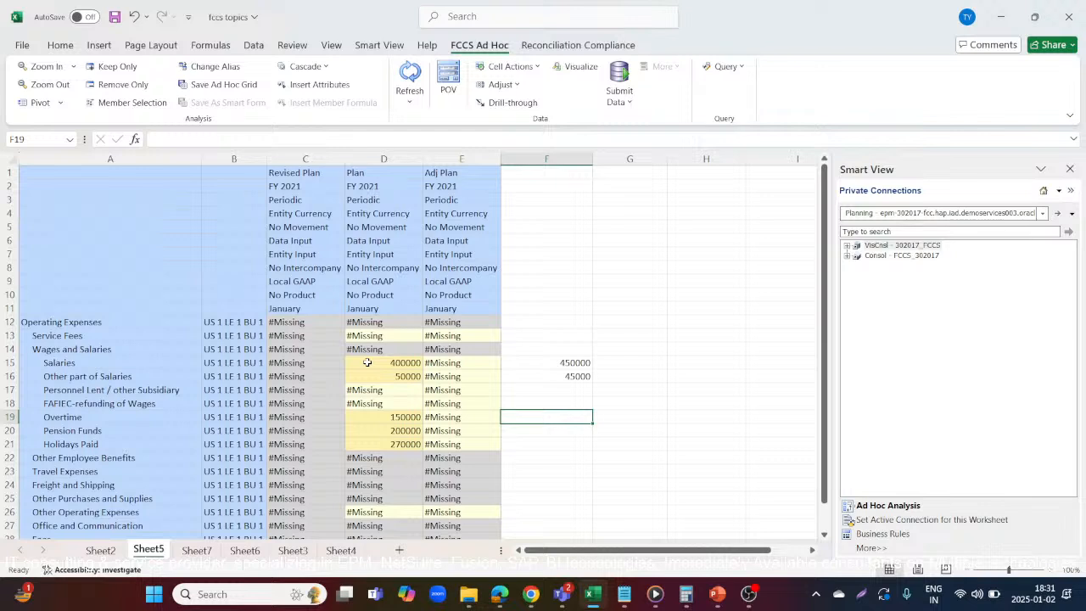
{"action": "type", "text": "250000"}
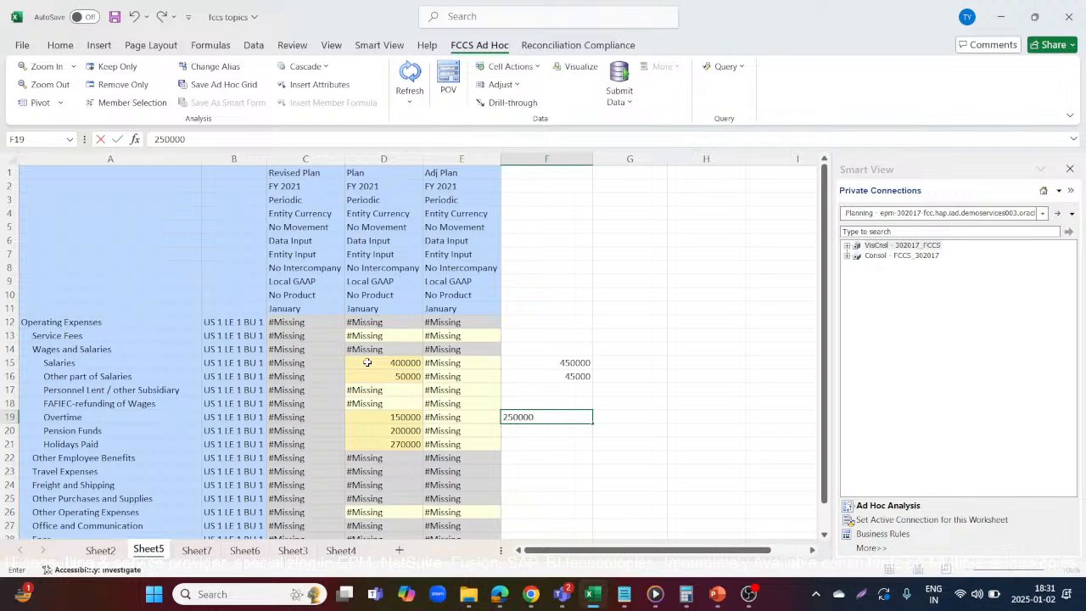
{"action": "key", "text": "Return"}
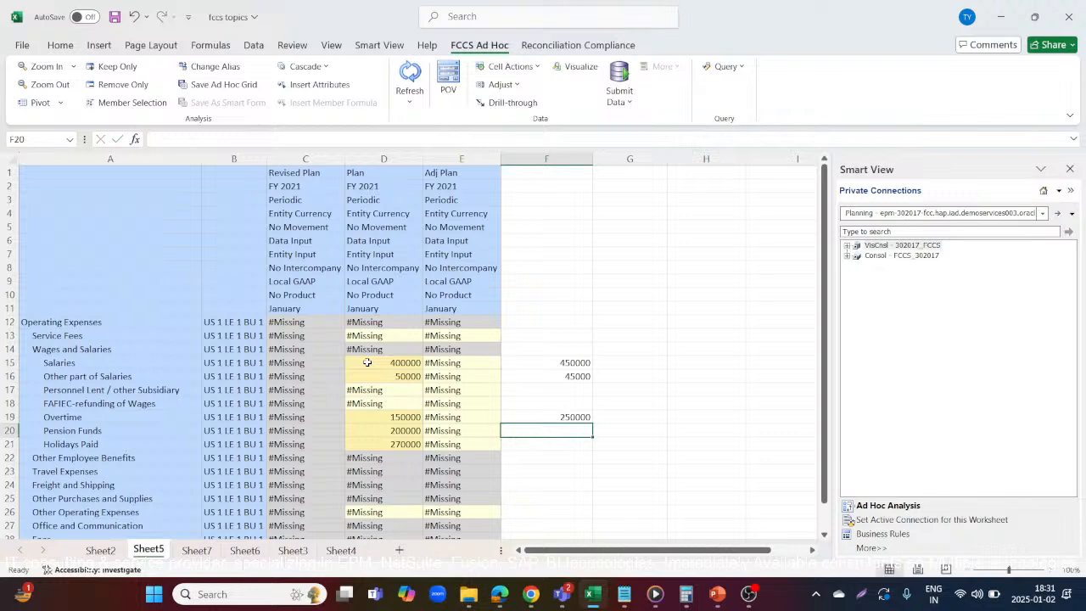
{"action": "type", "text": "250000"}
{"action": "key", "text": "Return"}
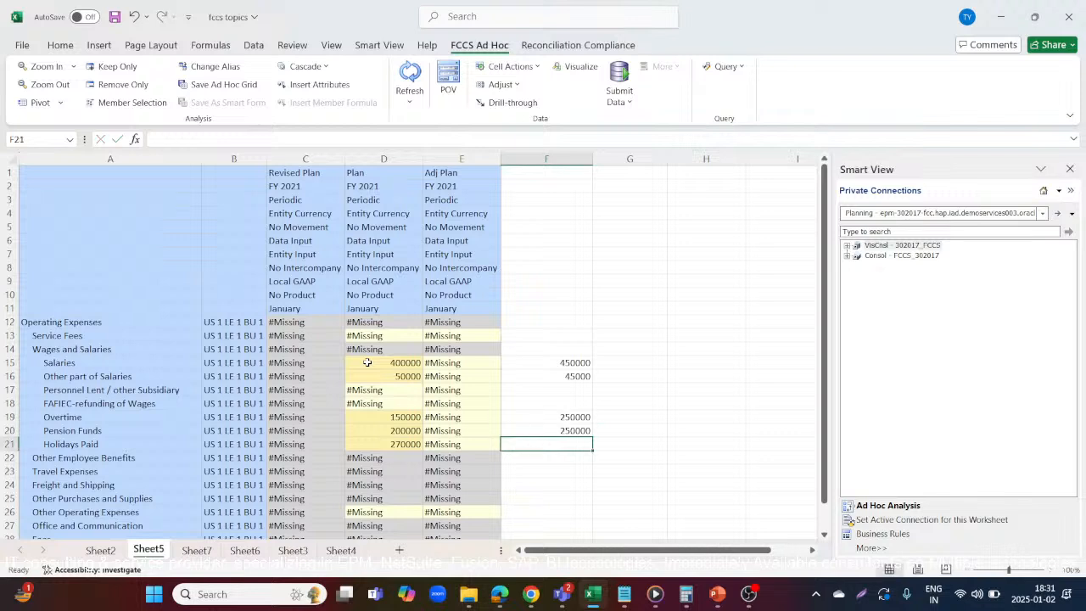
{"action": "type", "text": "270000"}
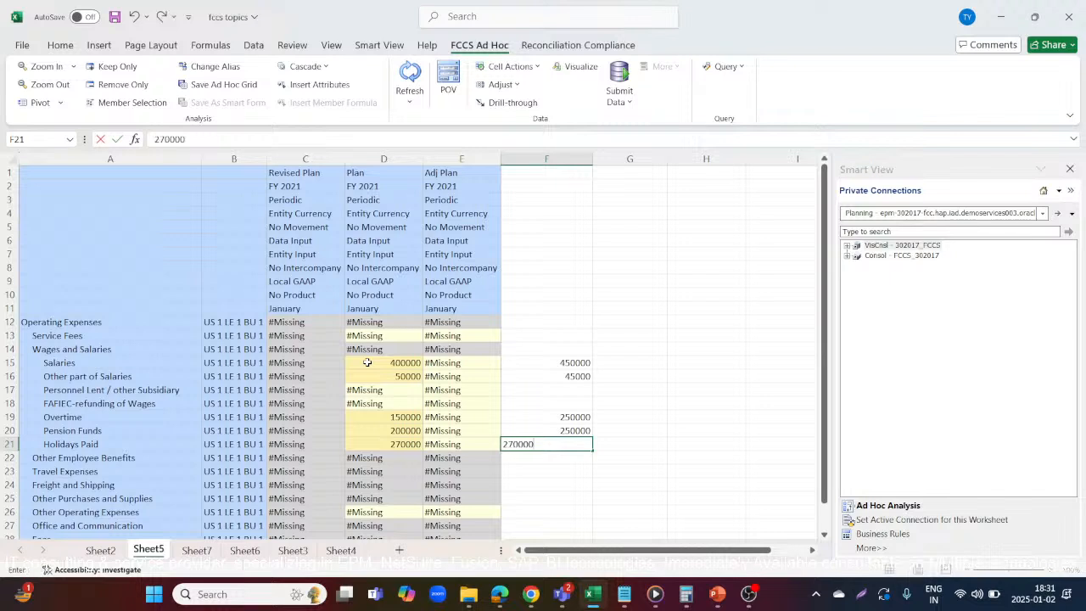
{"action": "key", "text": "Return"}
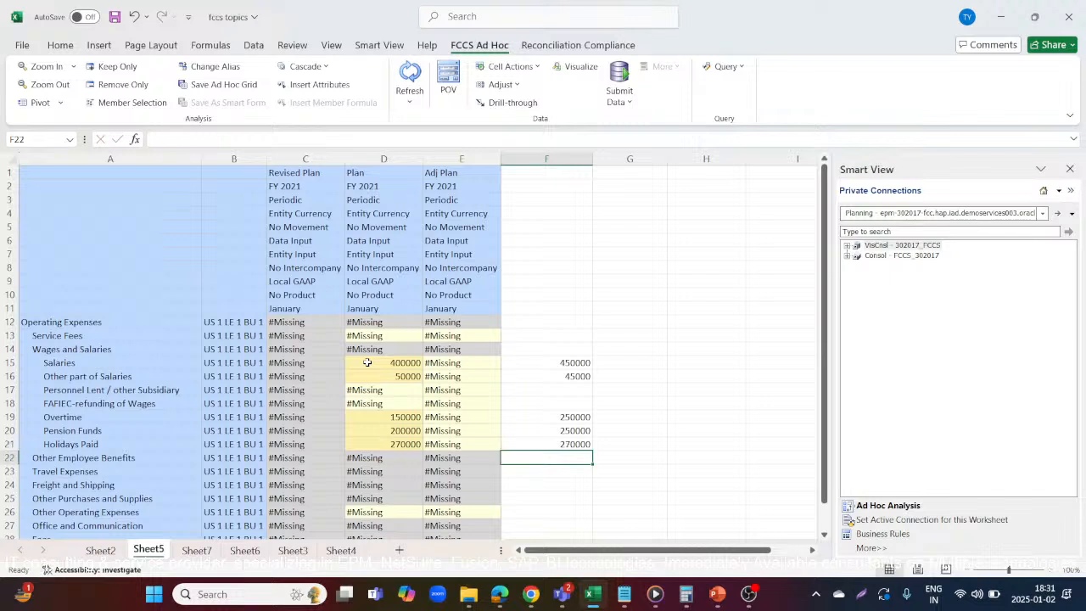
Enter Adj Plan amounts of 50000 for Salaries and -5000 for Other part of Salaries
{"action": "left_click", "coordinate": [444, 360]}
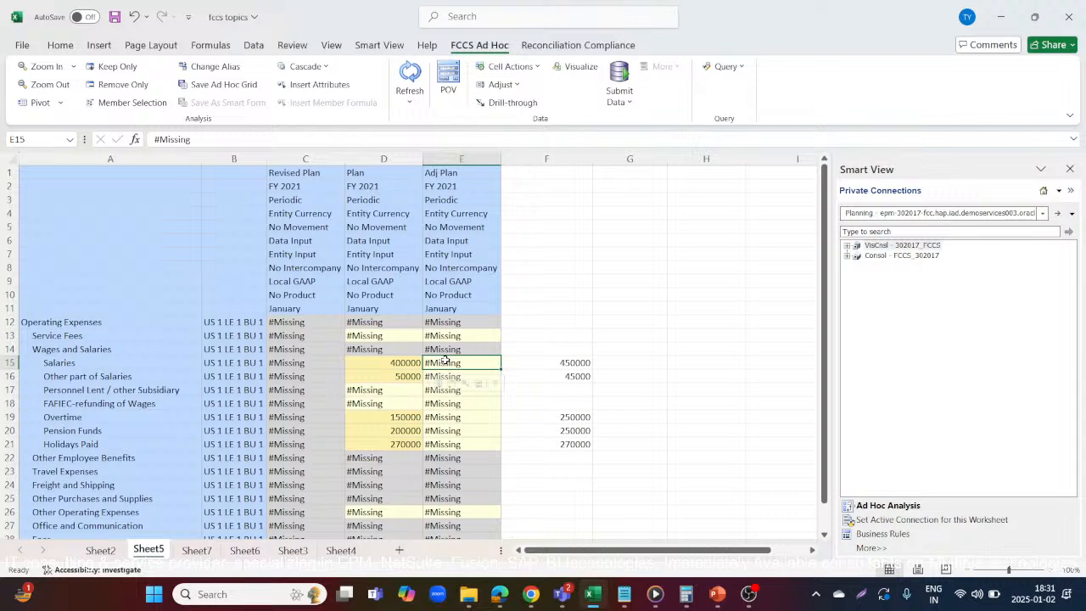
{"action": "type", "text": "50000"}
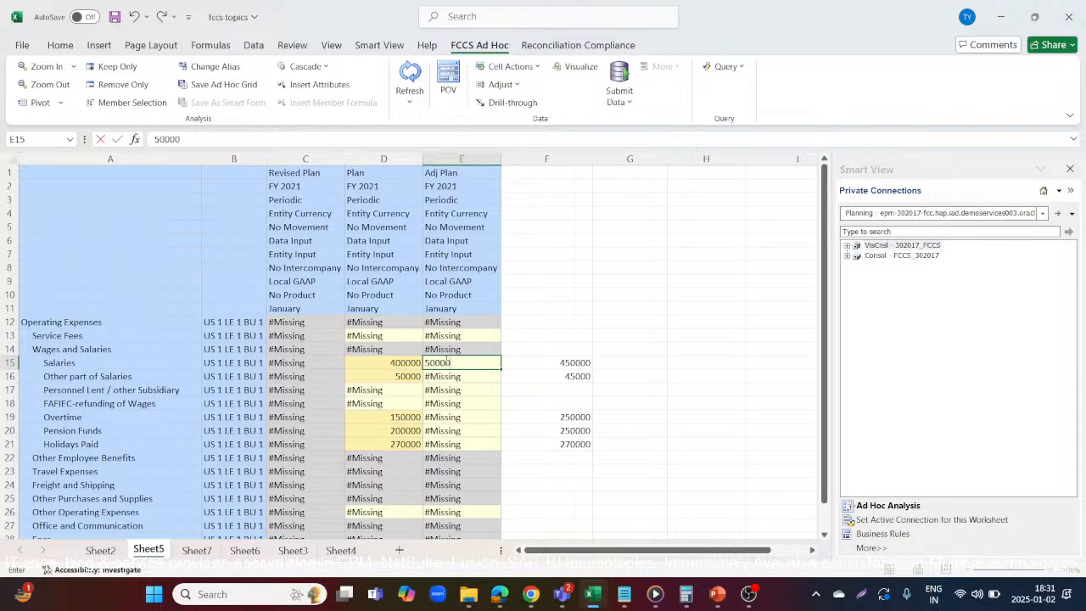
{"action": "key", "text": "Return"}
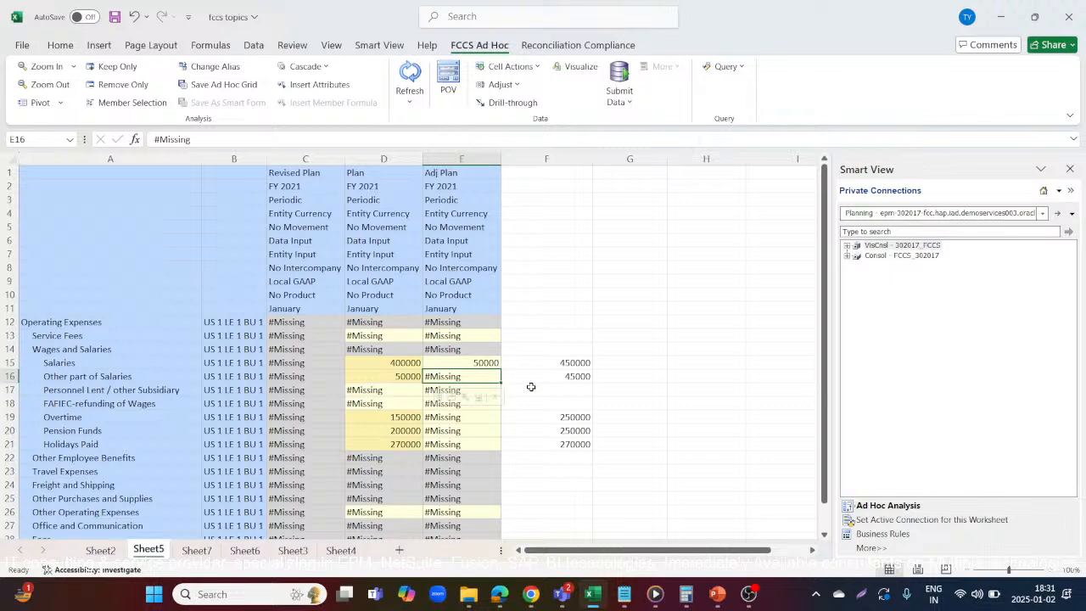
{"action": "type", "text": "-"}
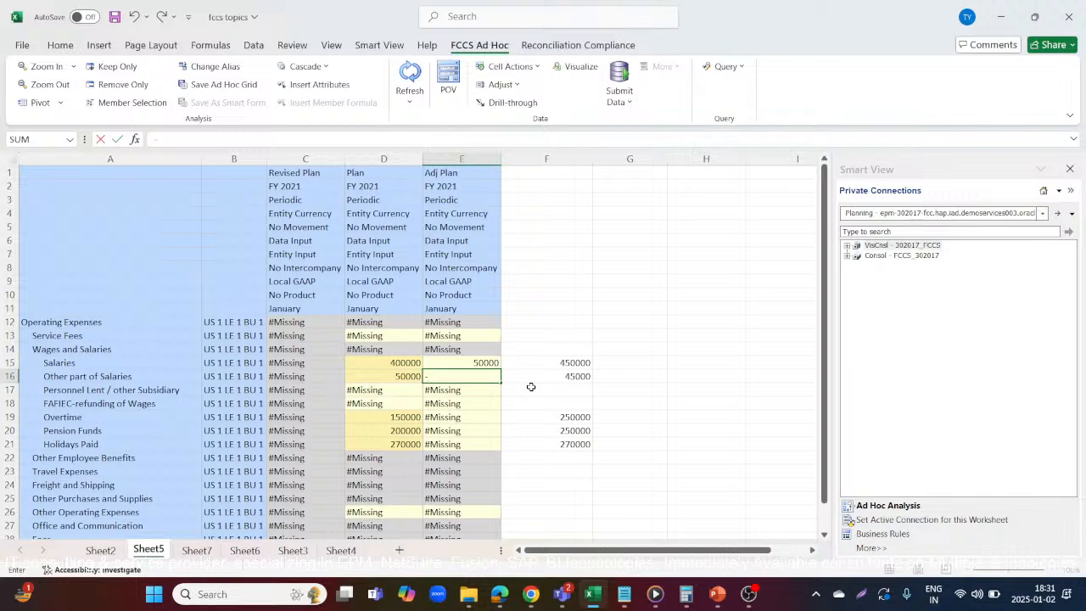
{"action": "type", "text": "5000"}
{"action": "key", "text": "Return"}
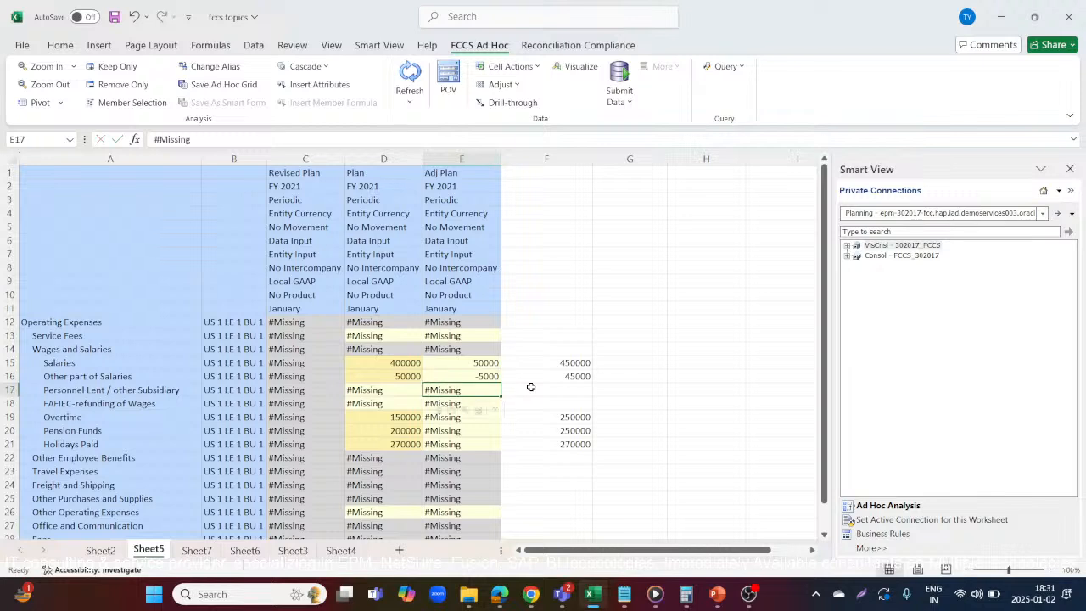
Enter Adj Plan amounts of 100000 for Overtime, 50000 for Pension Funds and 0 for Holidays Paid, and submit the data
{"action": "key", "text": "Down"}
{"action": "key", "text": "Down"}
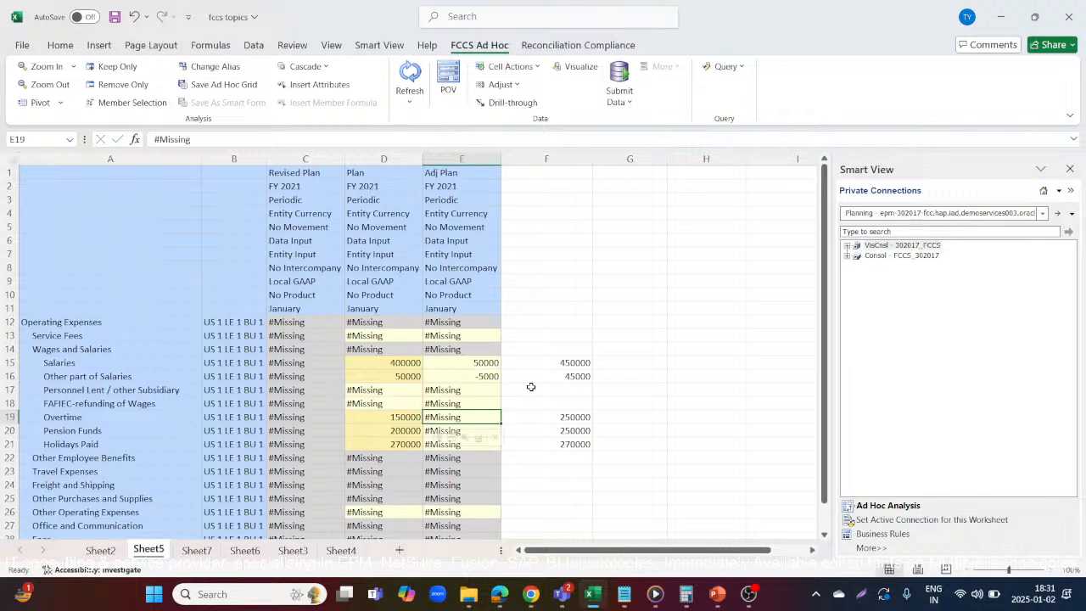
{"action": "type", "text": "100000"}
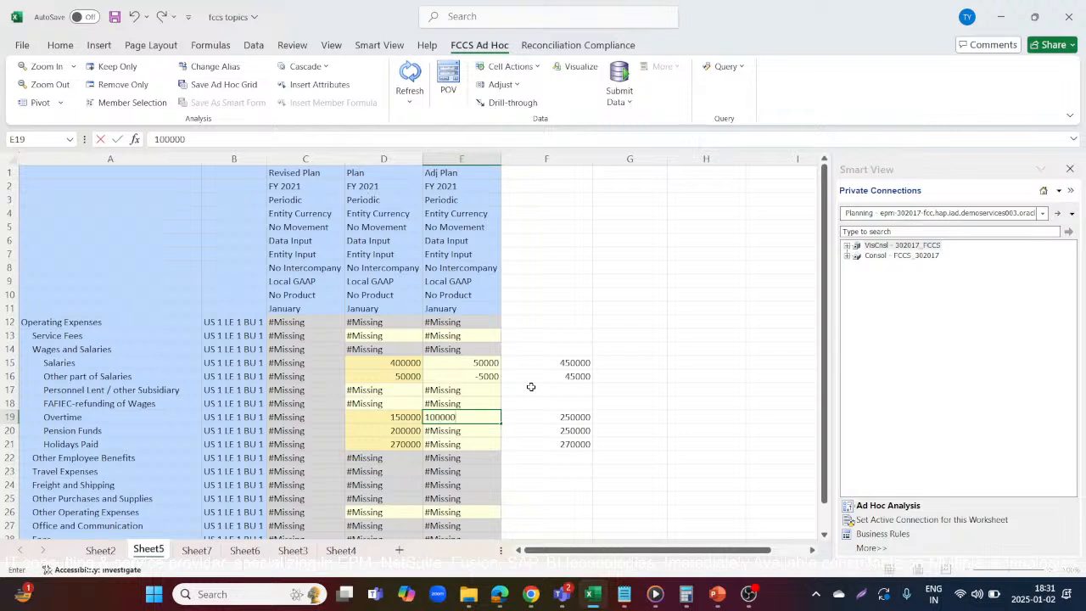
{"action": "key", "text": "Return"}
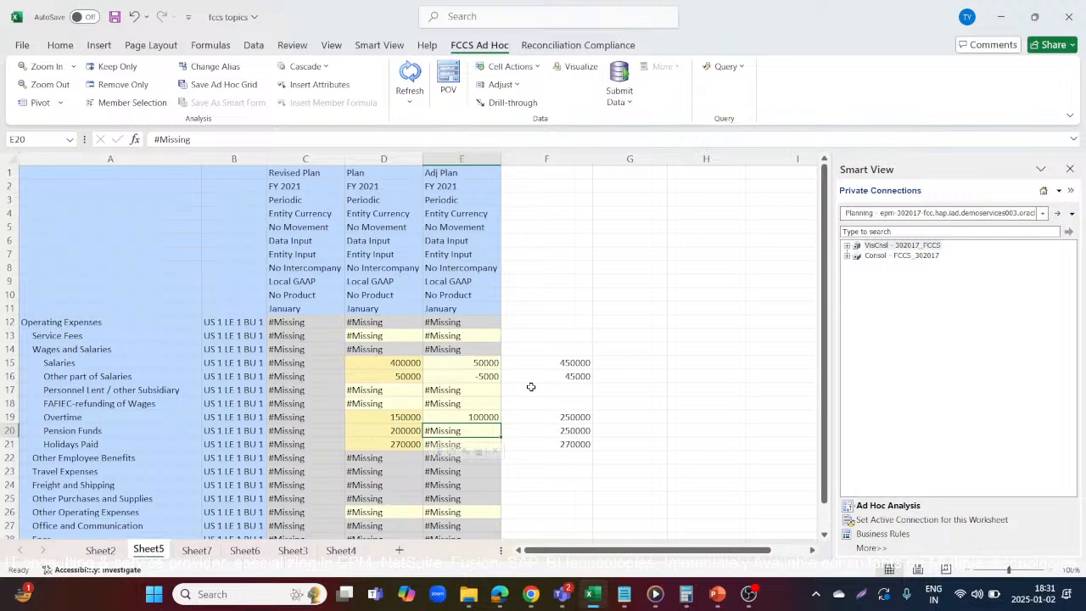
{"action": "type", "text": "50000"}
{"action": "key", "text": "Return"}
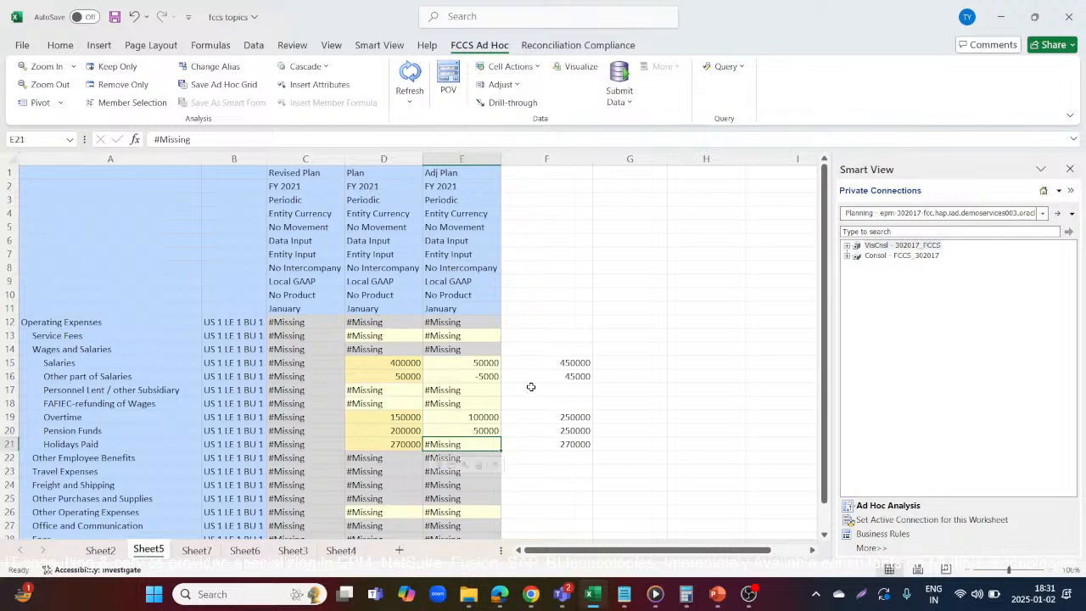
{"action": "type", "text": "0"}
{"action": "key", "text": "Return"}
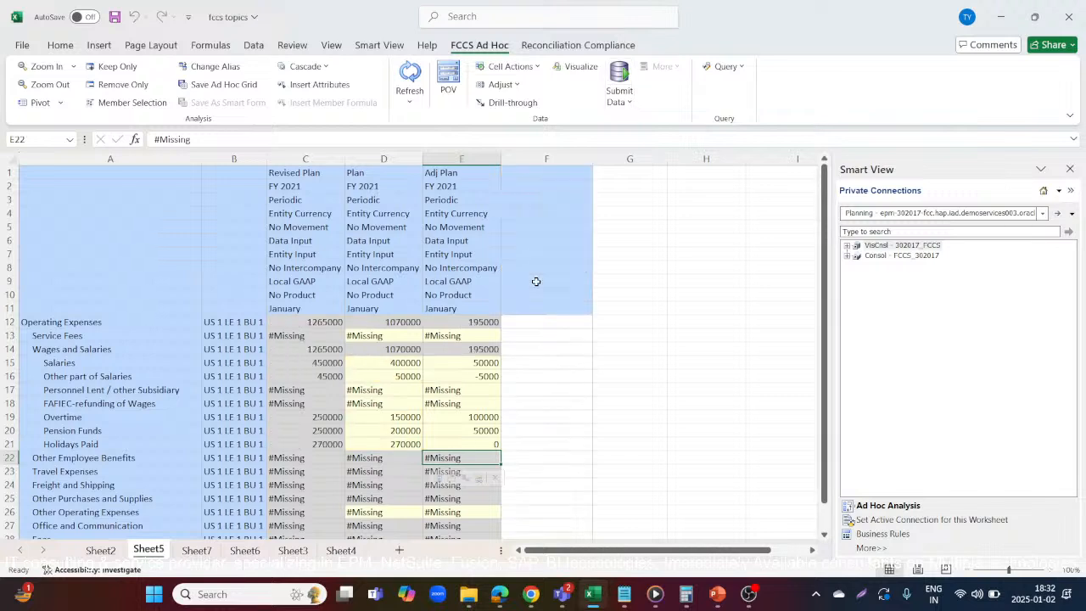
Highlight the Revised Plan column heading in cell C1 with a yellow fill
{"action": "left_click", "coordinate": [312, 362]}
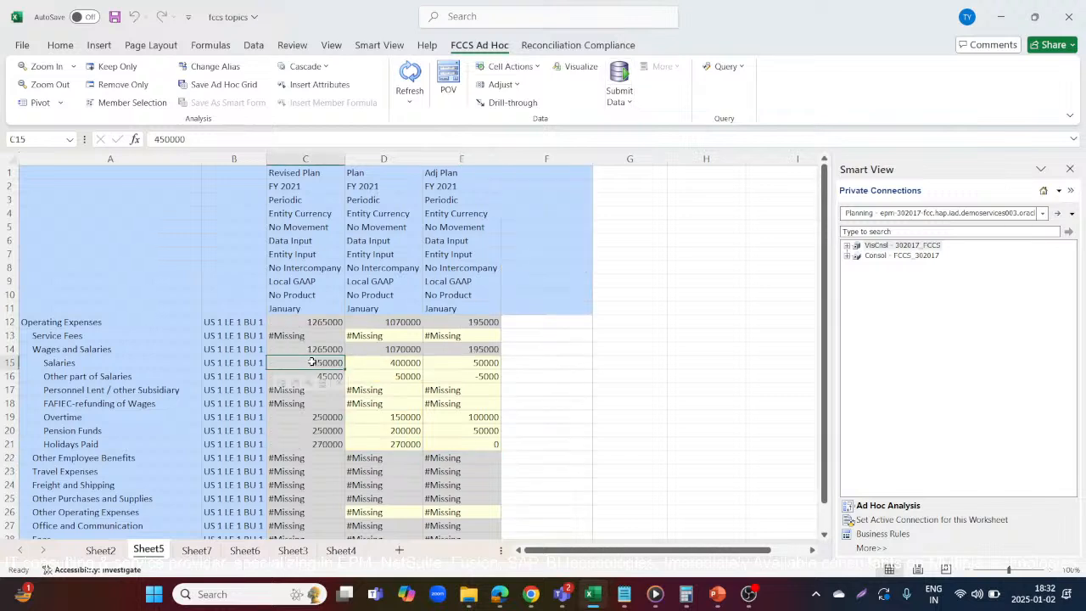
{"action": "left_click", "coordinate": [575, 405]}
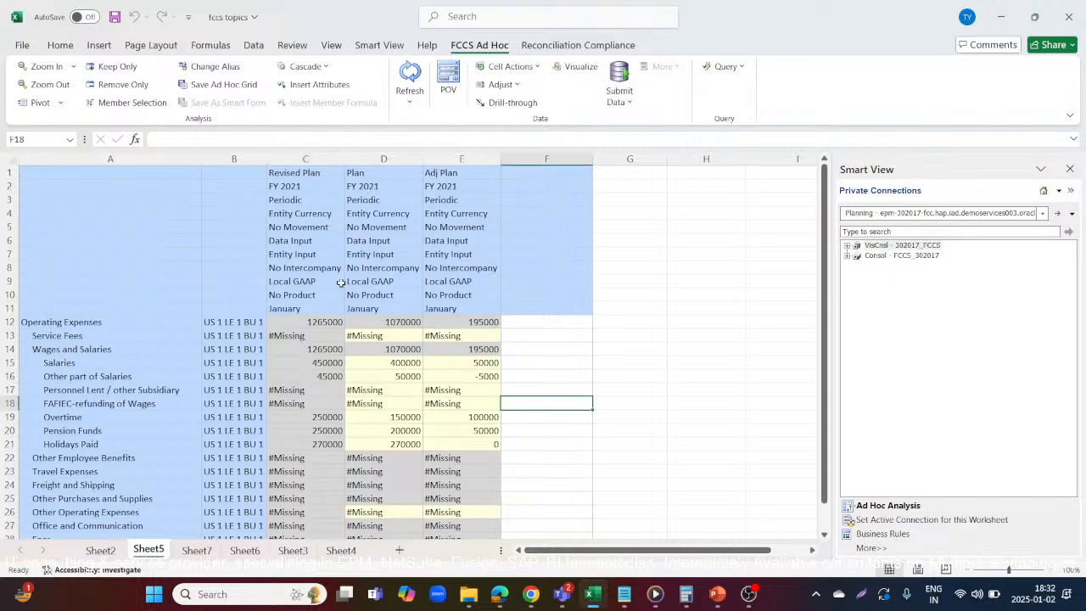
{"action": "left_click", "coordinate": [305, 168]}
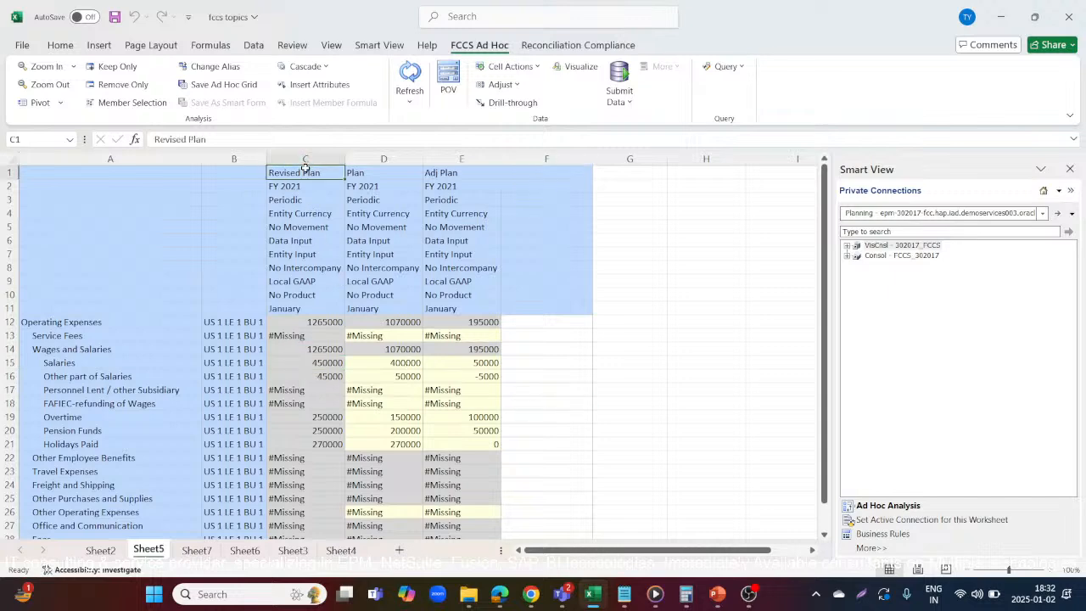
{"action": "left_click", "coordinate": [61, 46]}
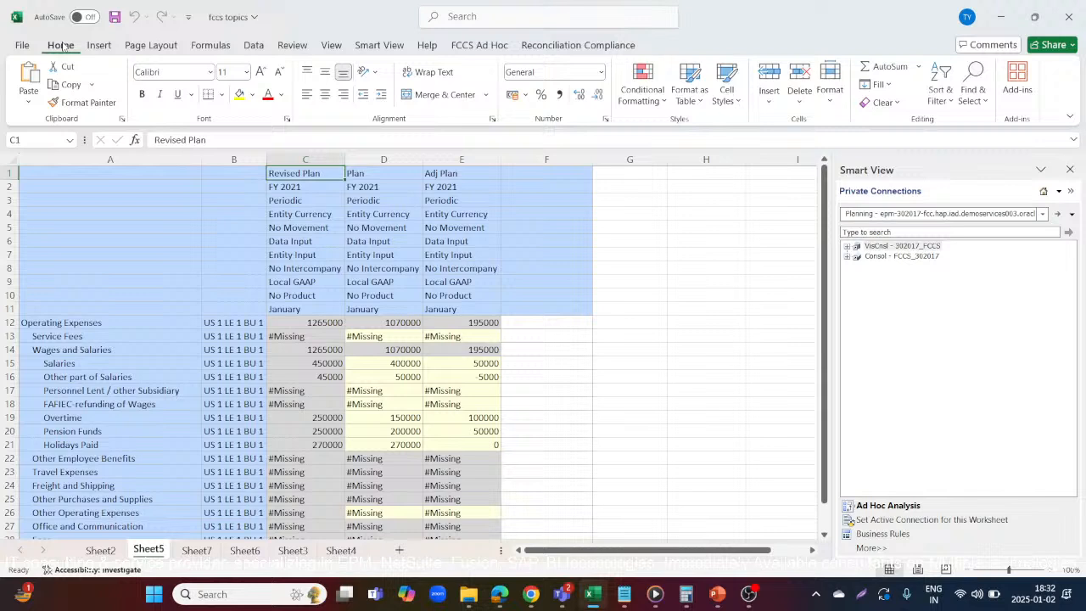
{"action": "left_click", "coordinate": [240, 94]}
Set the font color of the Plan and Adj Plan column headings in row 1 to red
{"action": "left_click", "coordinate": [371, 172]}
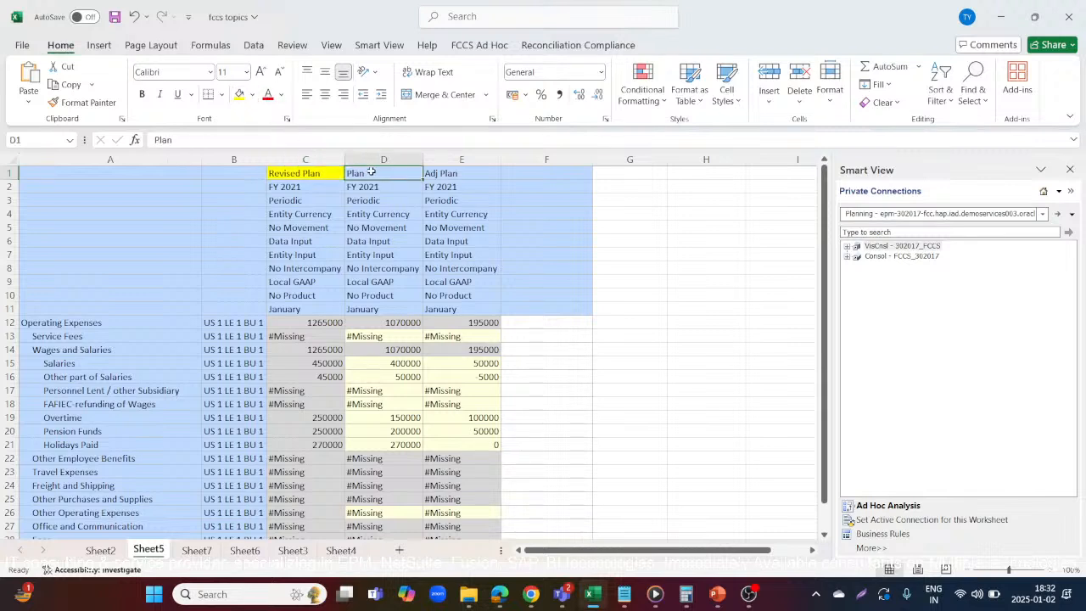
{"action": "left_click", "coordinate": [451, 175]}
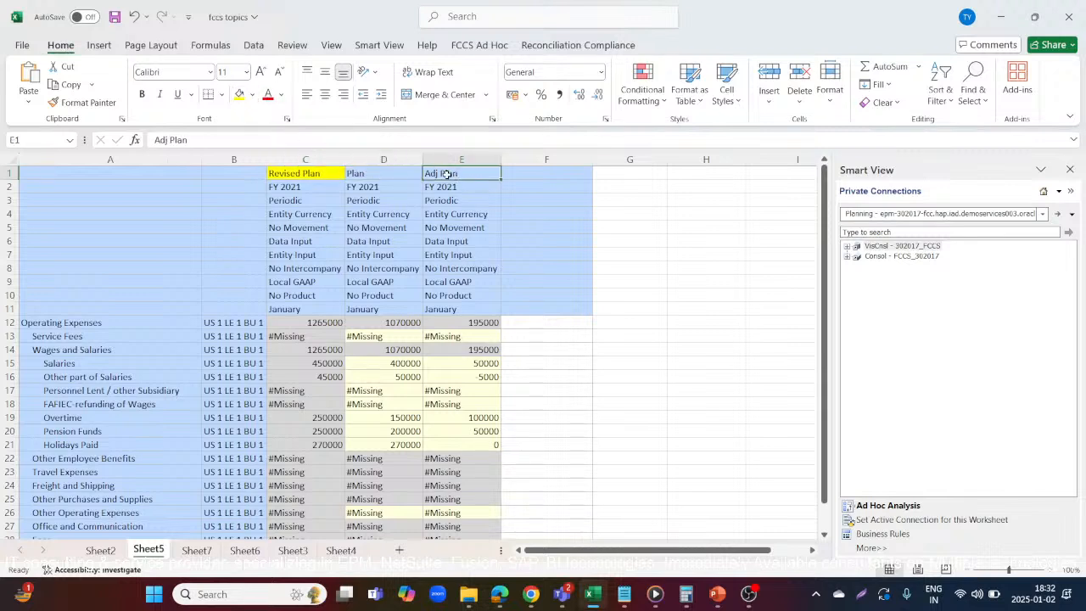
{"action": "left_click", "coordinate": [404, 173]}
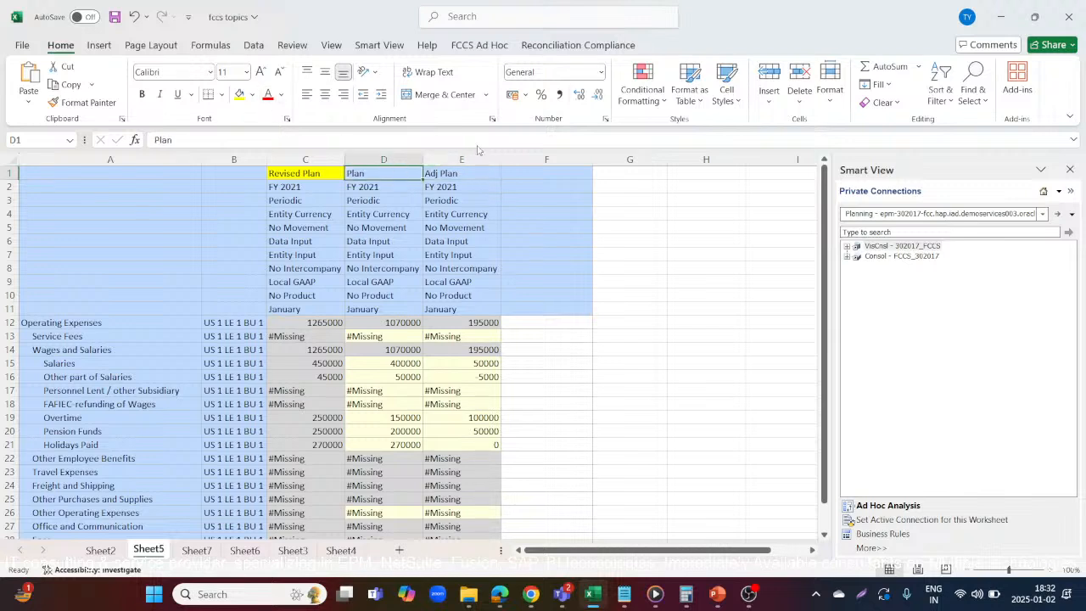
{"action": "left_click", "coordinate": [474, 175]}
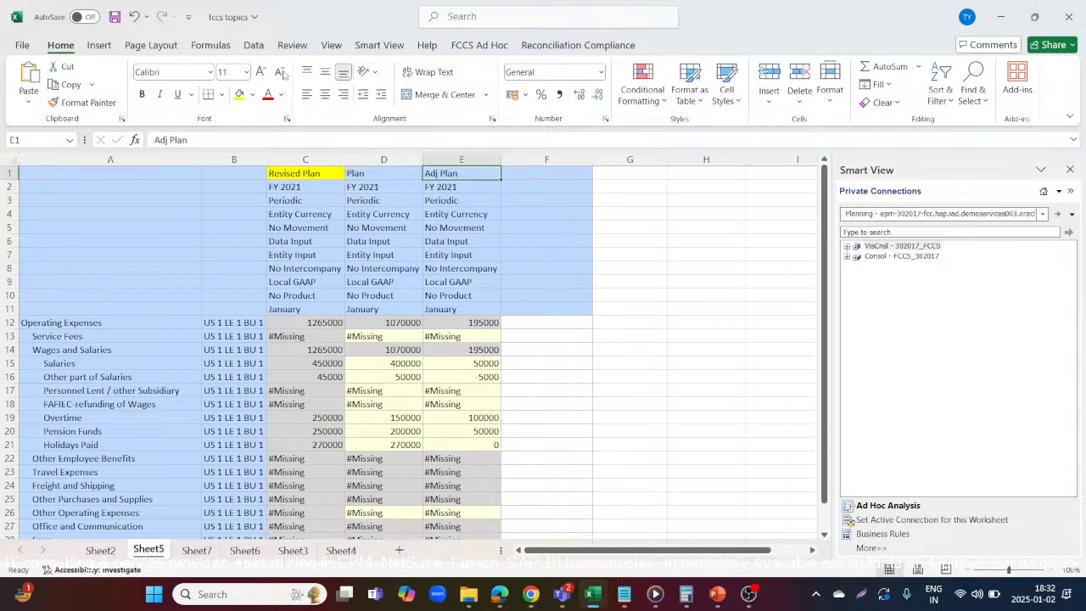
{"action": "left_click", "coordinate": [268, 94]}
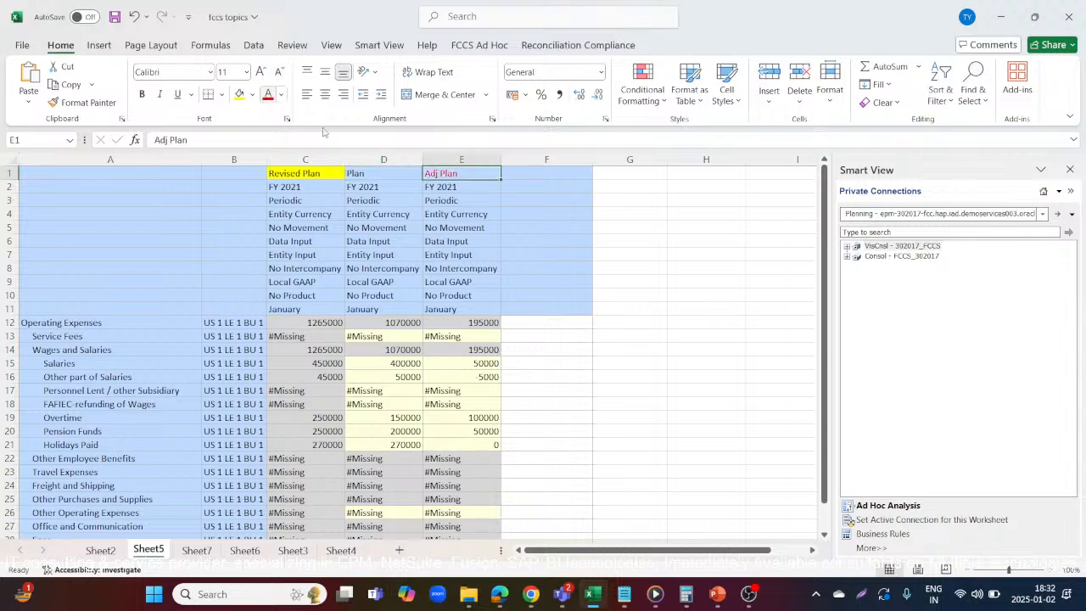
{"action": "left_click", "coordinate": [371, 178]}
{"action": "left_click", "coordinate": [268, 94]}
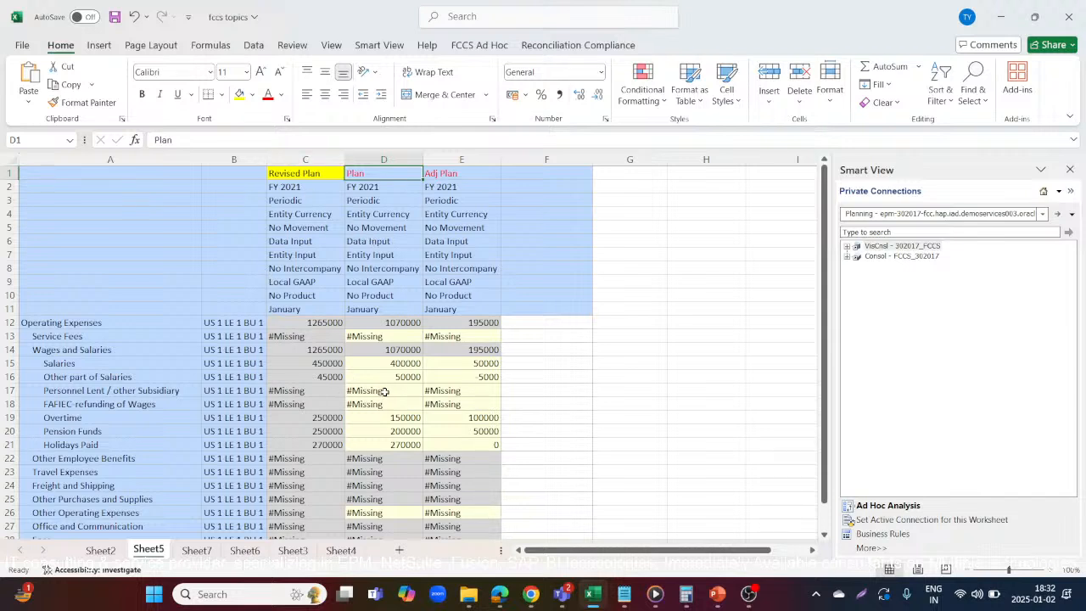
Check the Revised Plan amounts against Plan and Adj Plan for Salaries, Other part of Salaries, Overtime, Pension Funds and Holidays Paid
{"action": "left_click", "coordinate": [399, 365]}
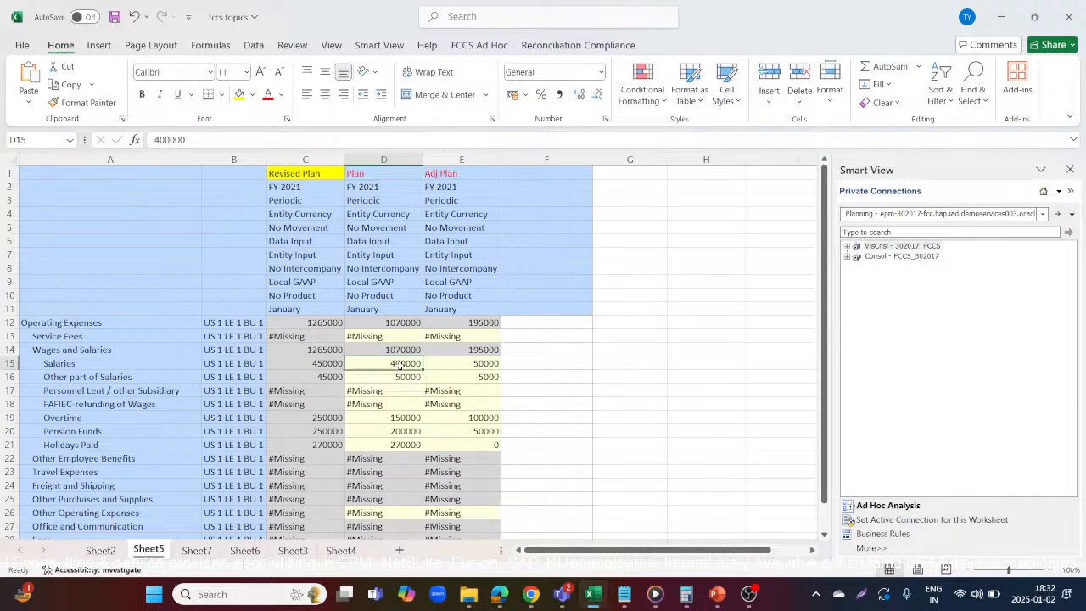
{"action": "left_click", "coordinate": [465, 376]}
{"action": "left_click_drag", "start_coordinate": [463, 363], "coordinate": [320, 351]}
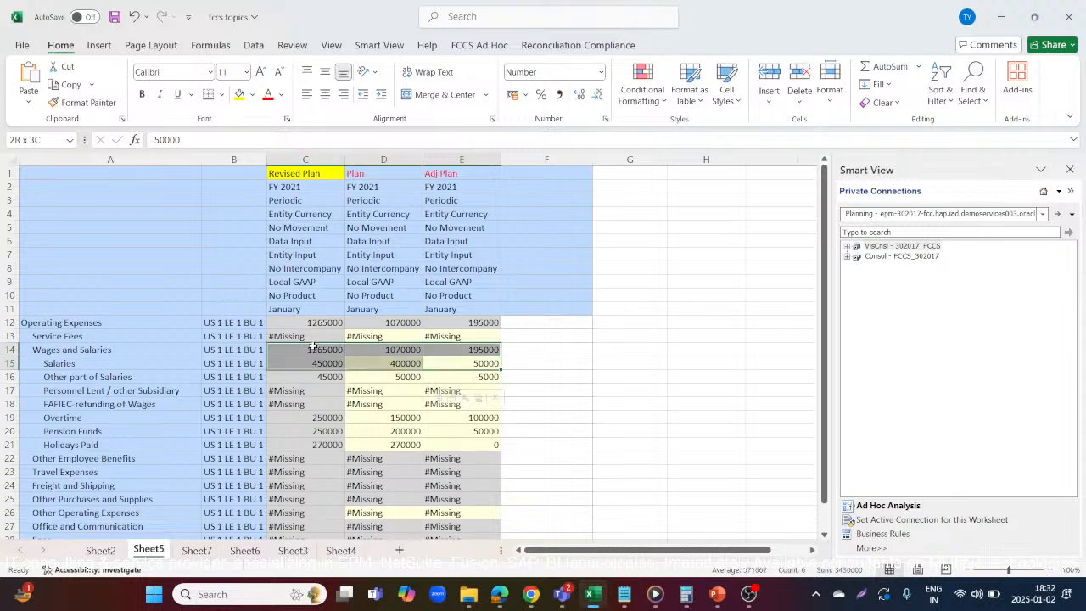
{"action": "left_click", "coordinate": [125, 364]}
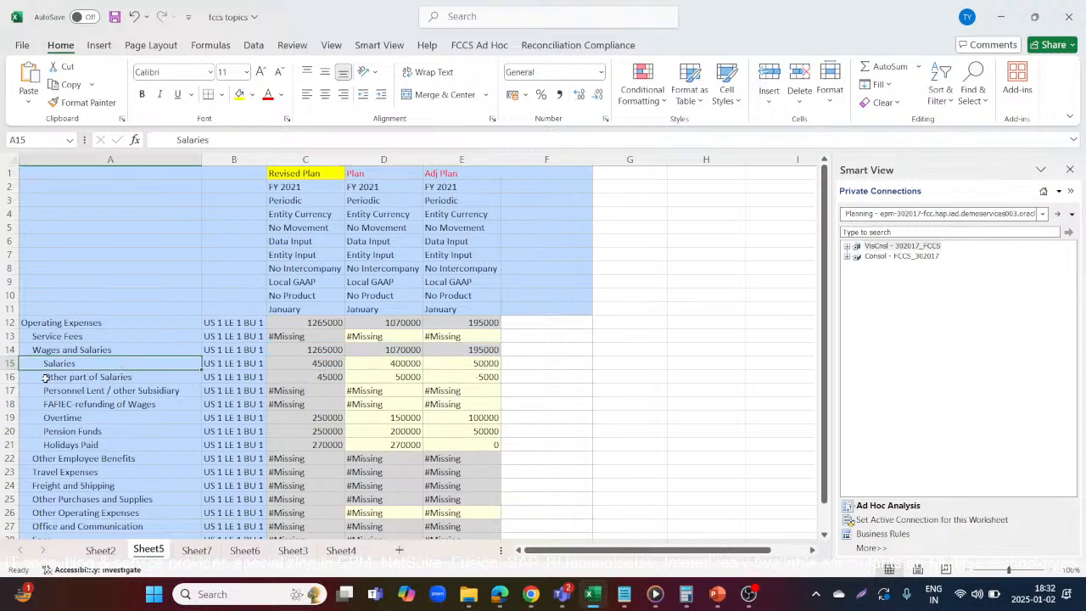
{"action": "left_click", "coordinate": [10, 377]}
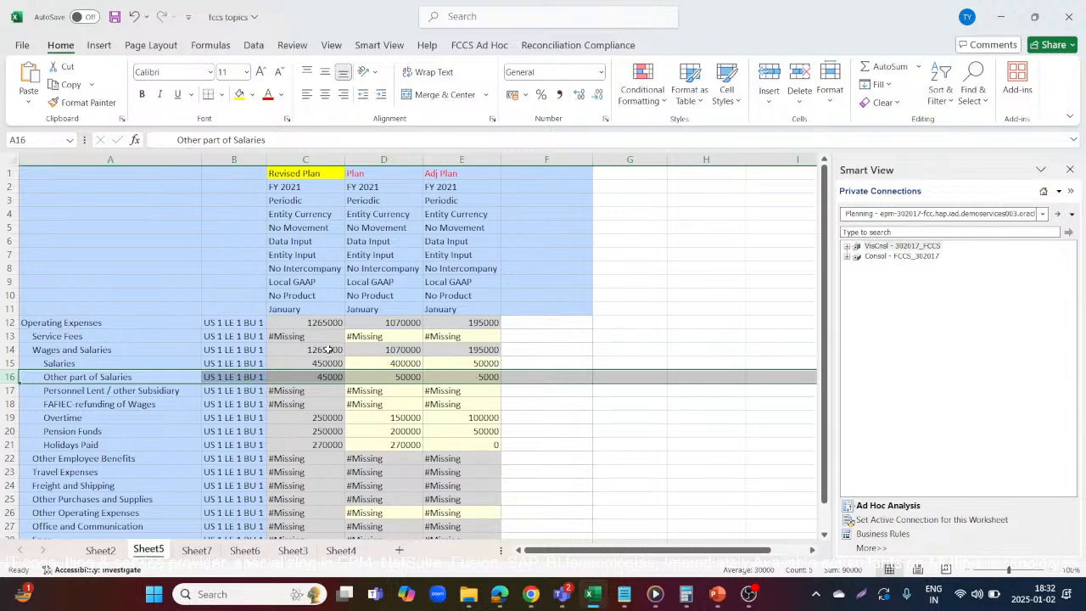
{"action": "left_click", "coordinate": [7, 417]}
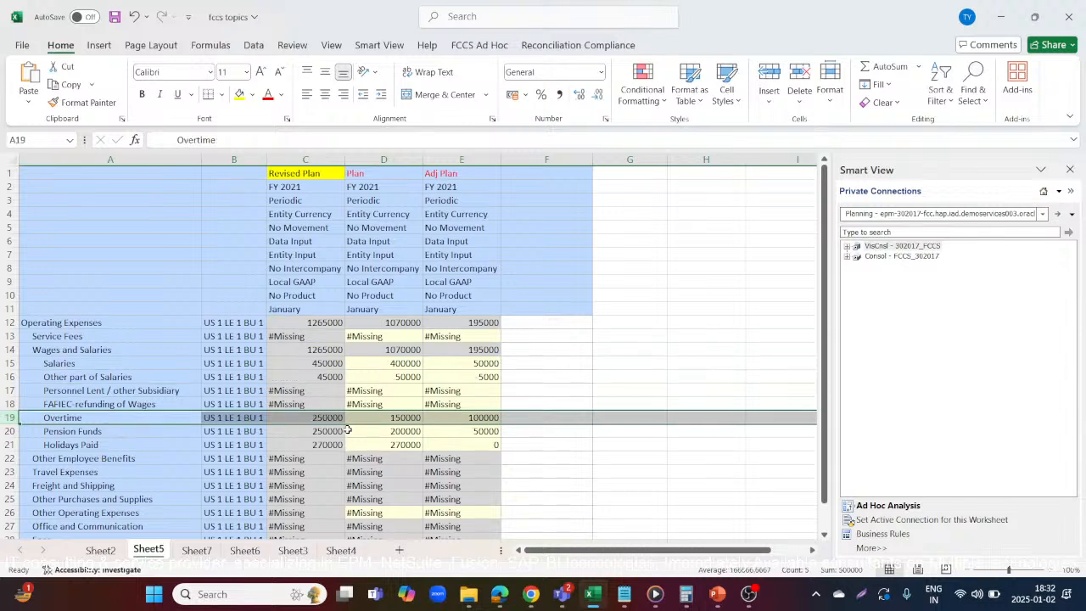
{"action": "left_click", "coordinate": [5, 431]}
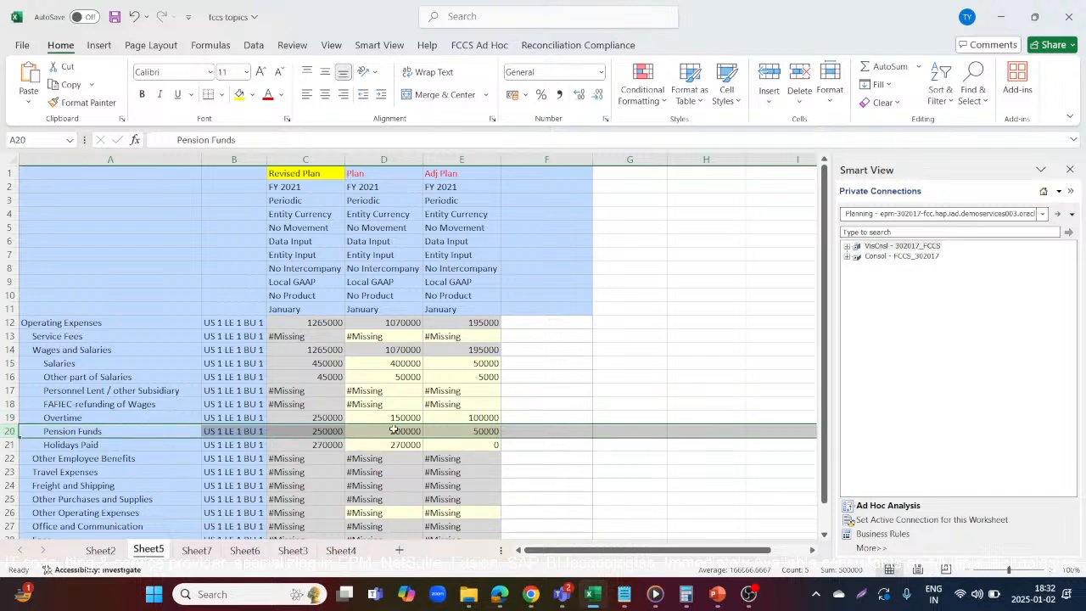
{"action": "left_click", "coordinate": [10, 444]}
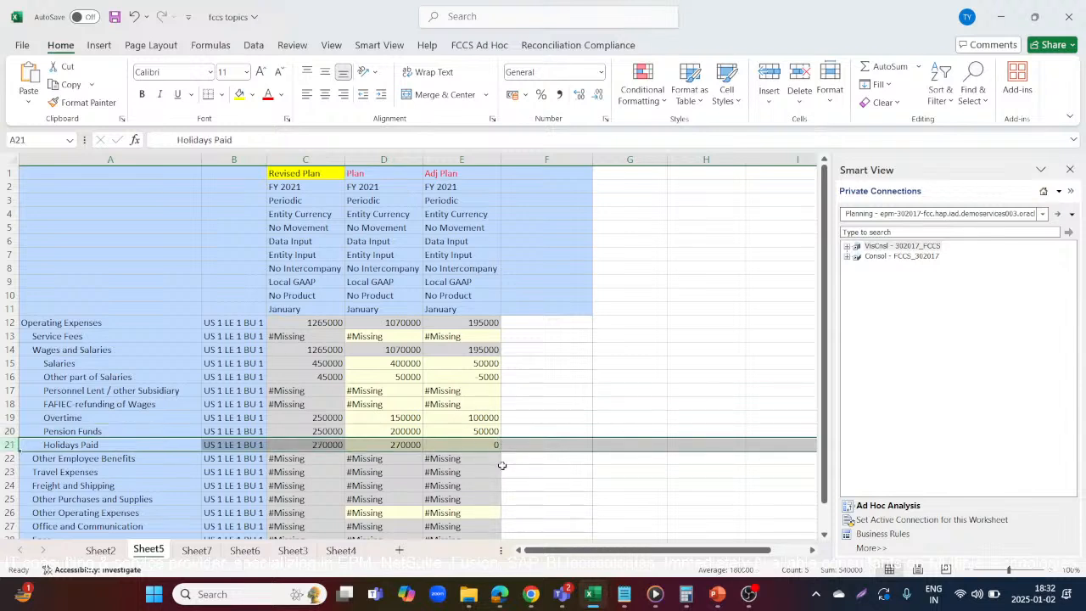
{"action": "left_click", "coordinate": [552, 417]}
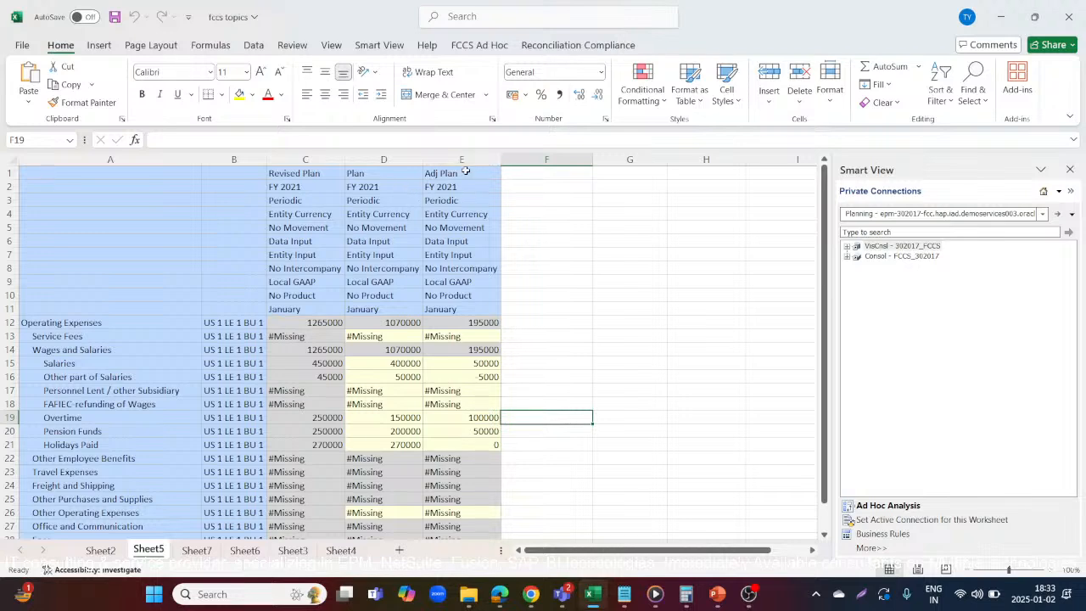
Switch to YouTube Studio in the browser and end the live stream, confirming that it stops immediately
{"action": "key", "text": "alt+Tab"}
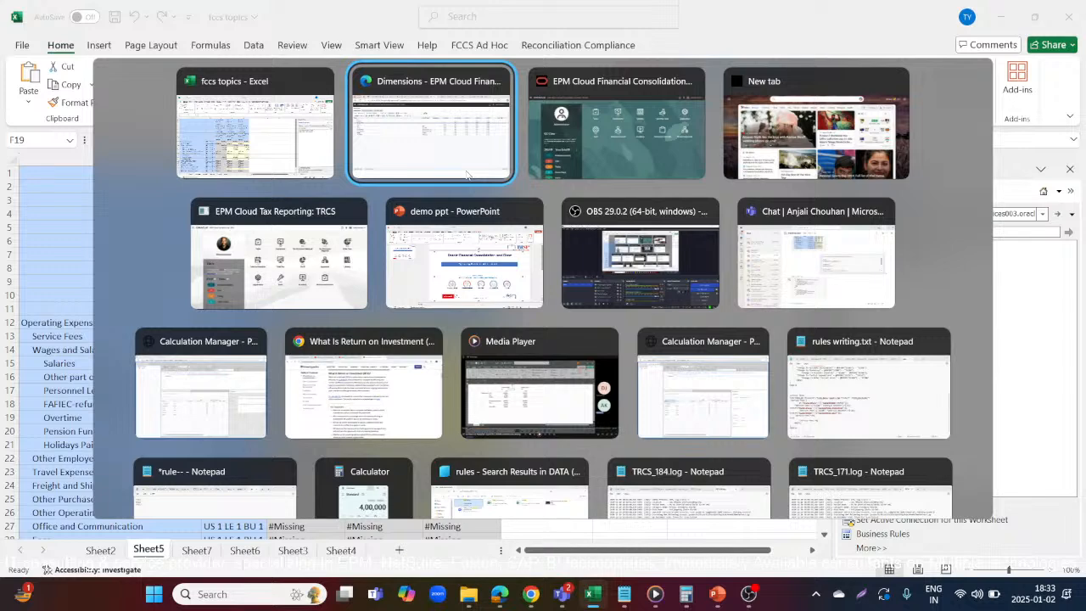
{"action": "left_click", "coordinate": [466, 175]}
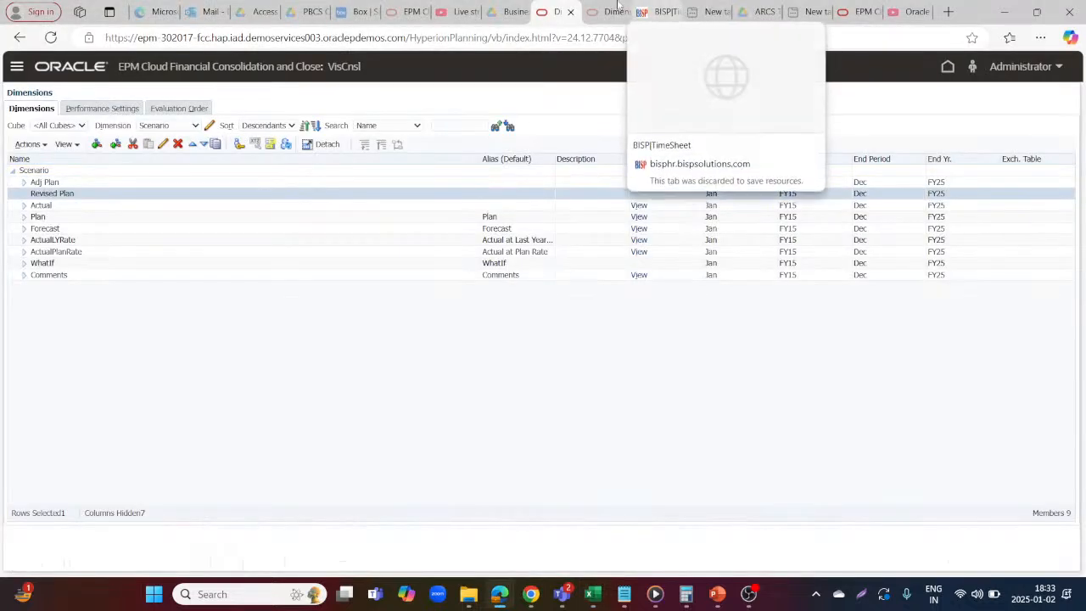
{"action": "left_click", "coordinate": [469, 6]}
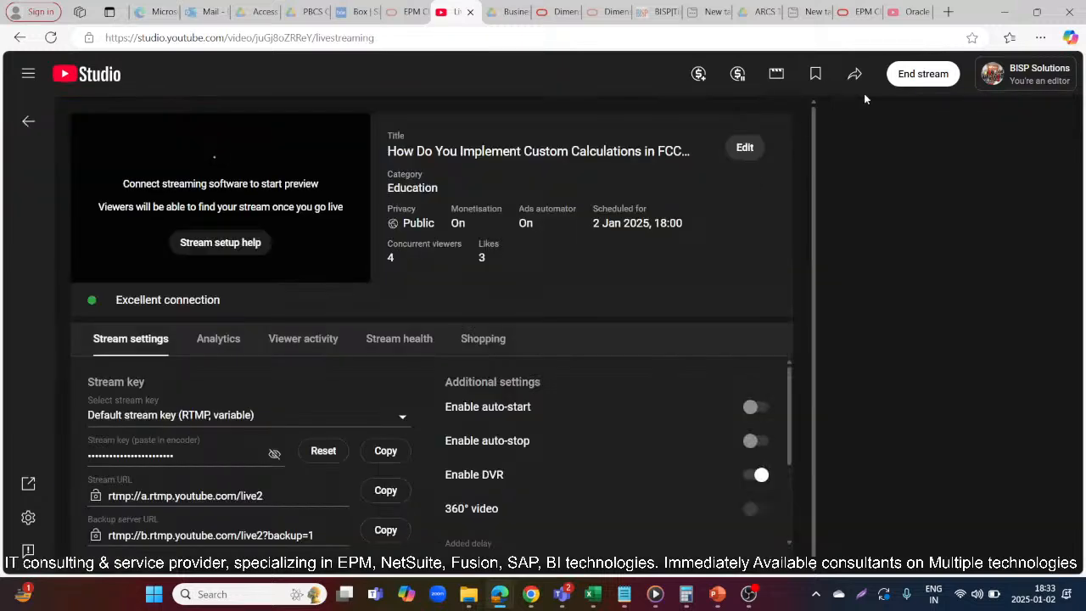
{"action": "left_click", "coordinate": [908, 77]}
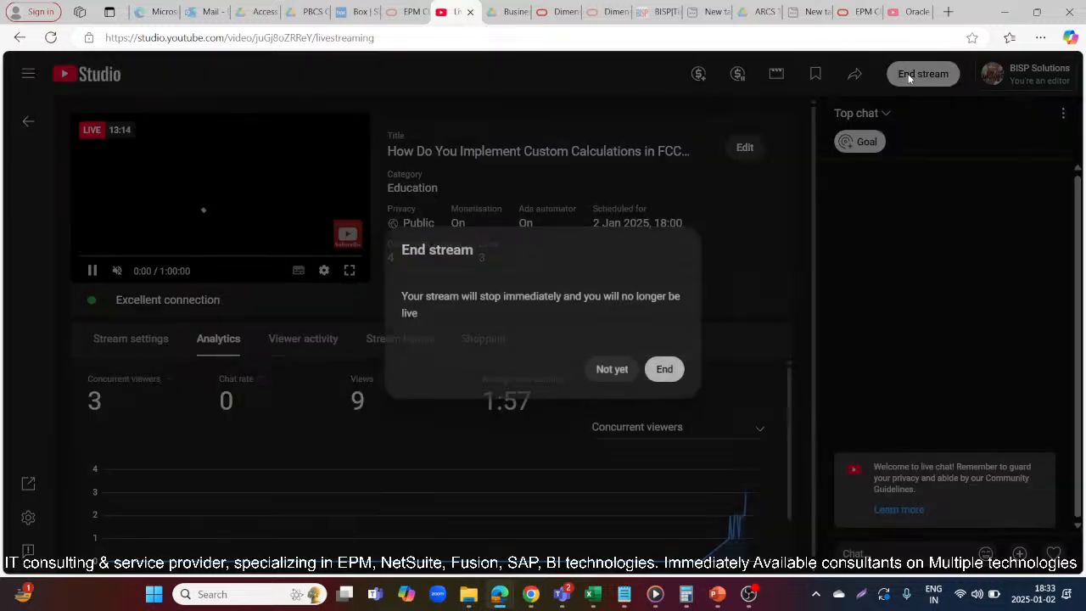
{"action": "left_click", "coordinate": [664, 369]}
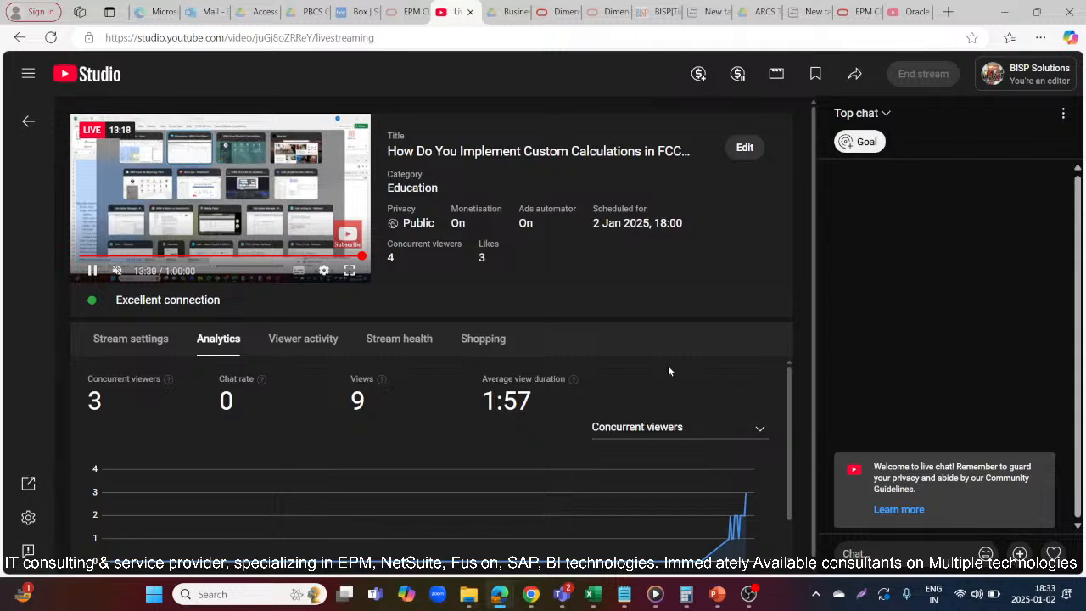